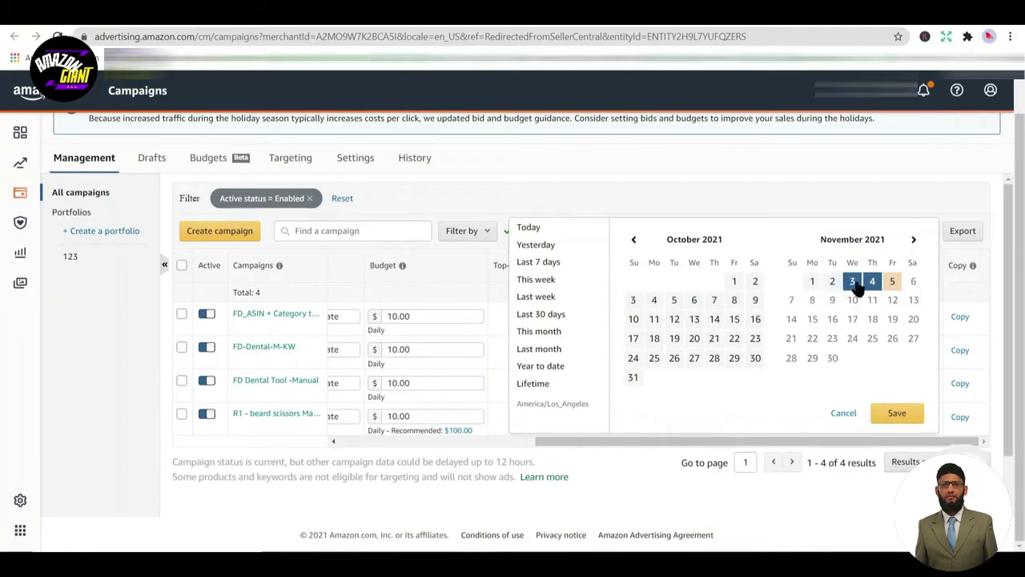
Apply the date range Nov 3–Nov 4, 2021 to the campaign table and compare the ROAS of the enabled campaigns
click(896, 417)
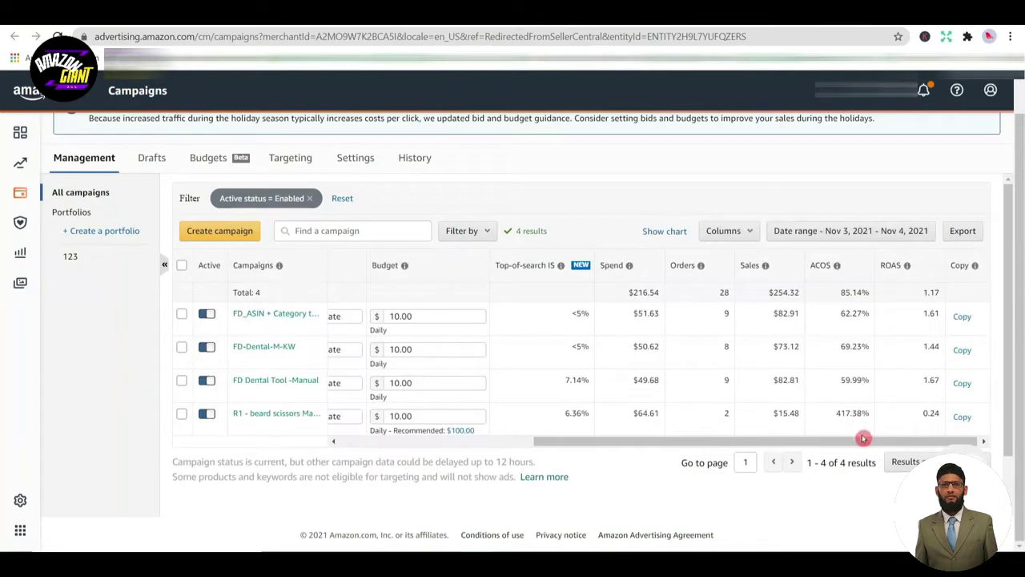
drag(864, 438, 927, 457)
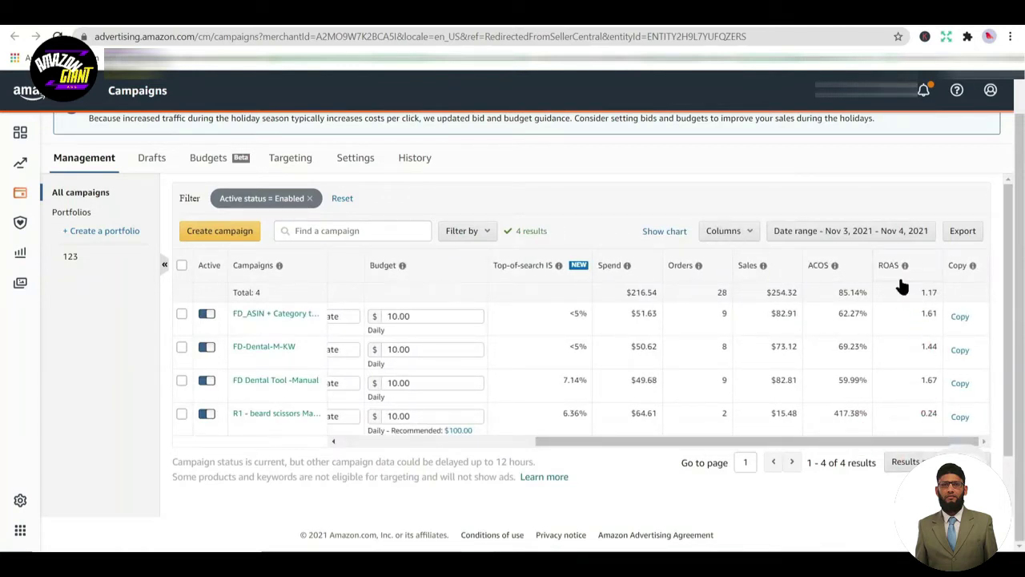
double_click(934, 357)
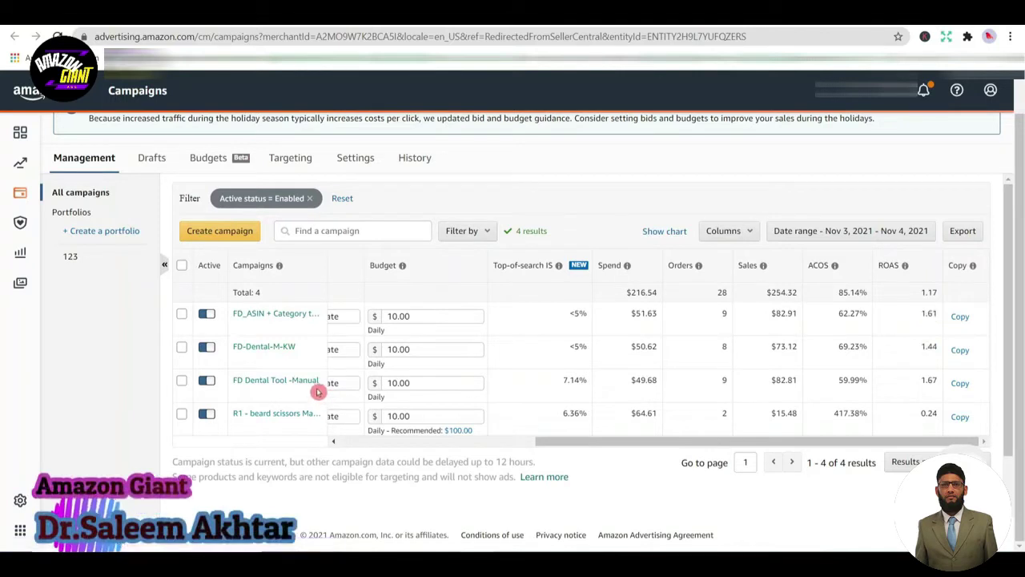
drag(318, 392, 231, 312)
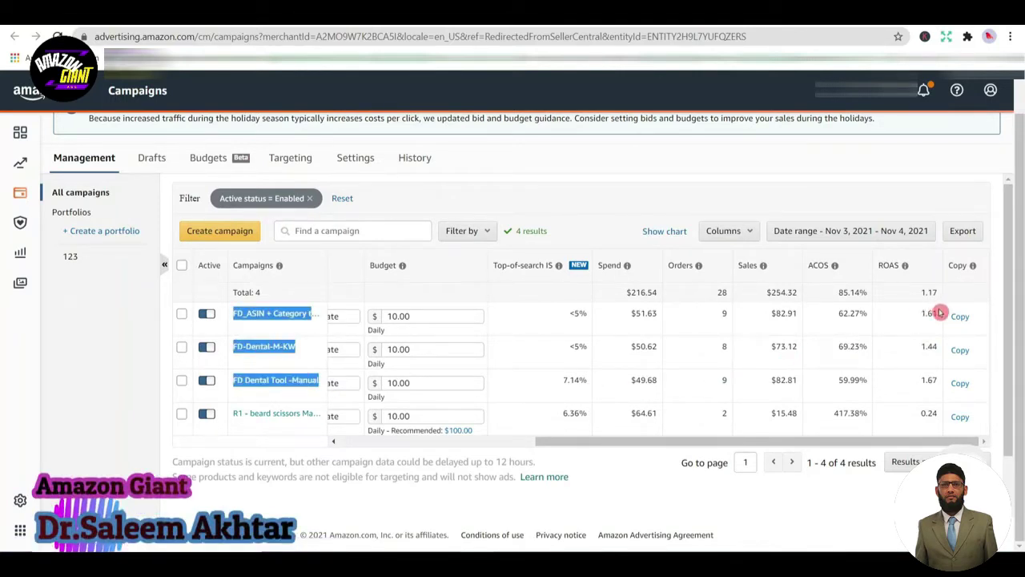
click(927, 413)
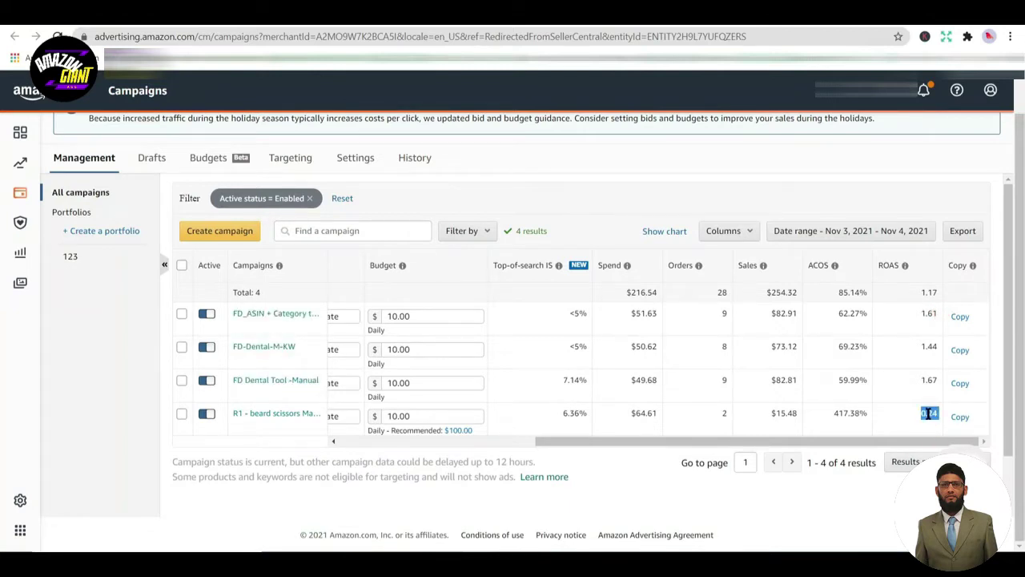
Open all four enabled campaigns, from FD_ASIN + Category targeting to R1 - beard scissors Manual, each in its own new browser tab
right_click(276, 317)
click(279, 355)
right_click(280, 355)
click(294, 371)
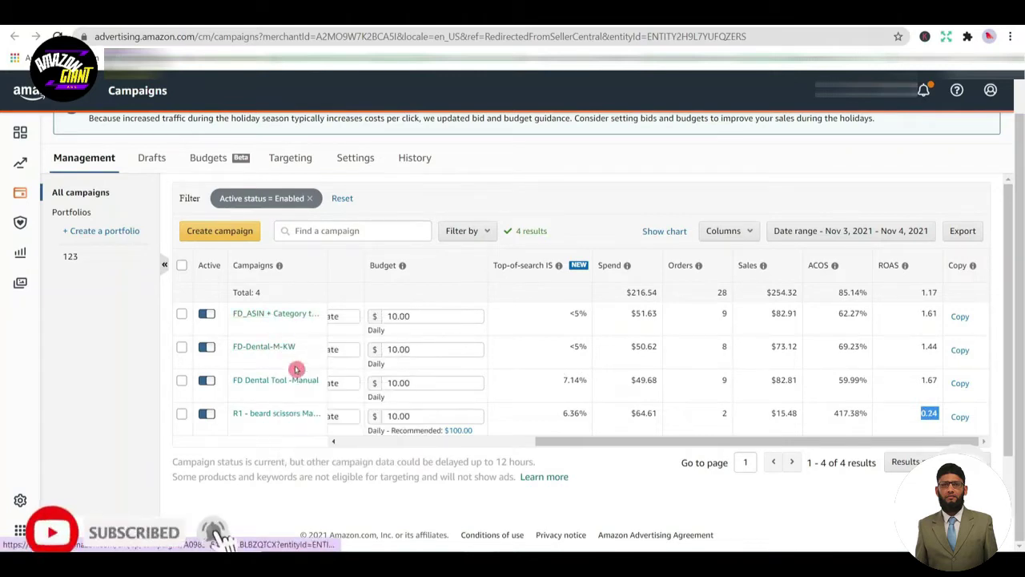
right_click(301, 393)
click(300, 392)
right_click(286, 416)
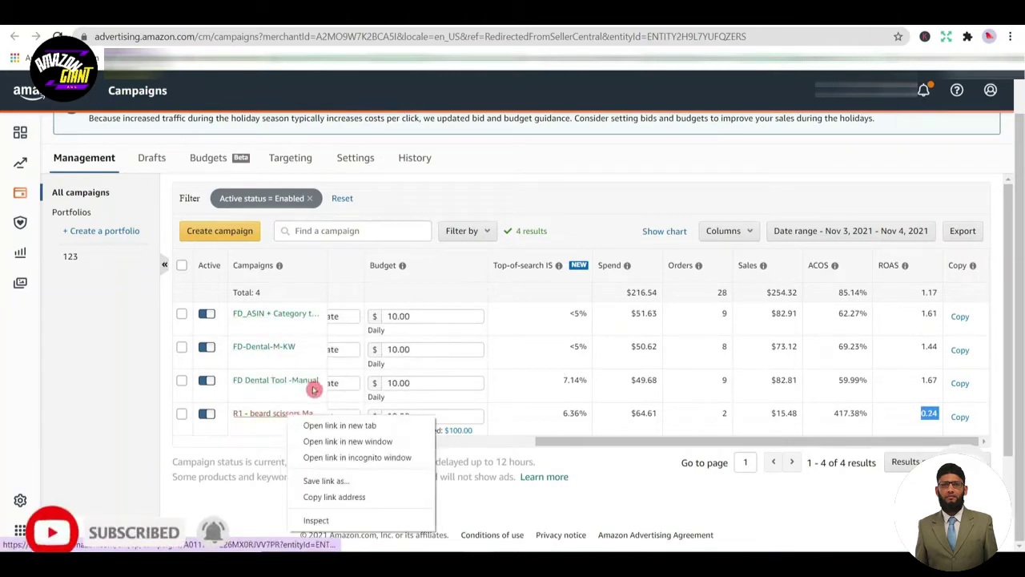
click(314, 425)
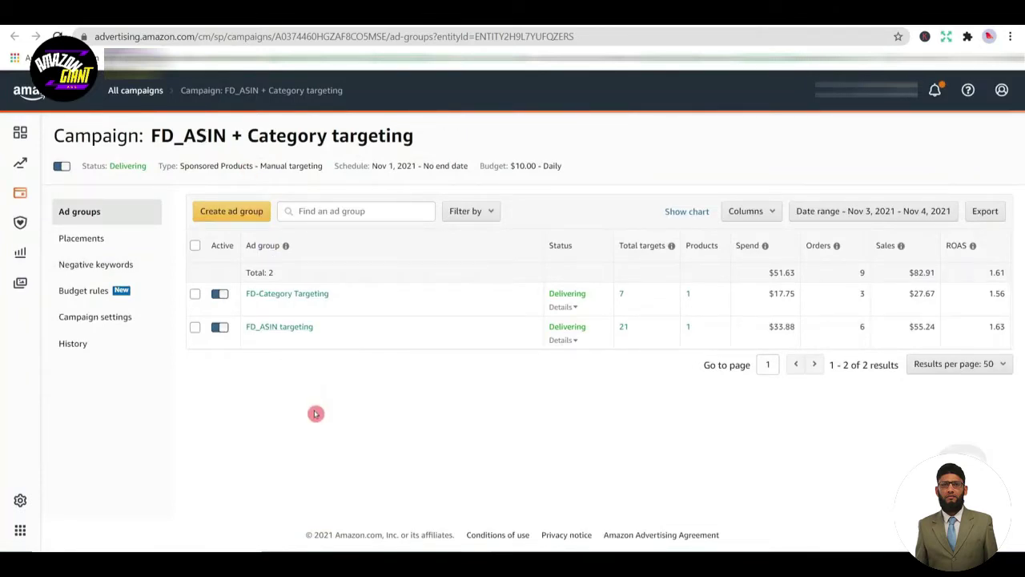
In the four campaign tabs, open the ad groups FD_ASIN targeting, M-KW, FD Manual and R1 - long tail phrase
click(287, 328)
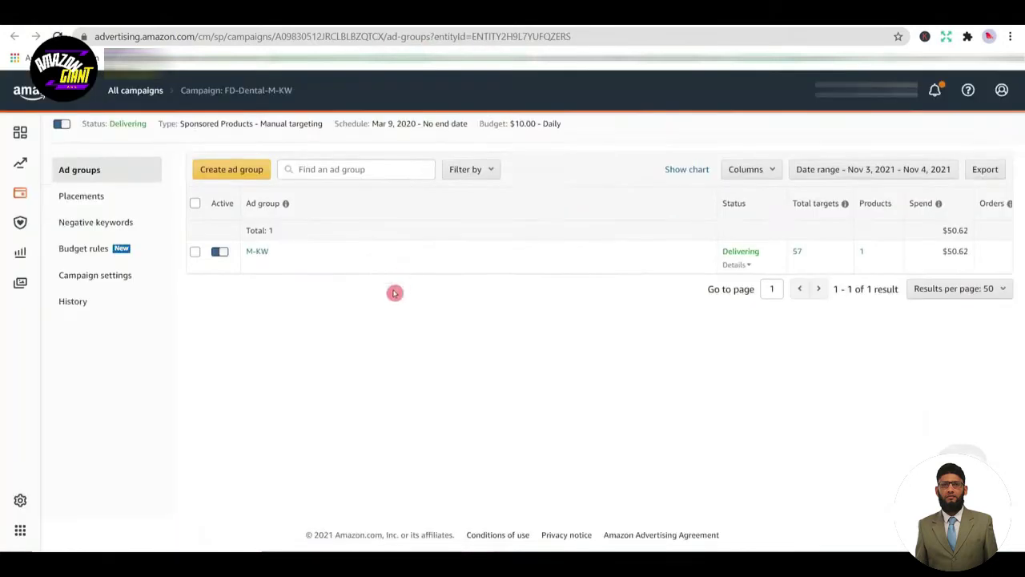
scroll(394, 294, up, 1)
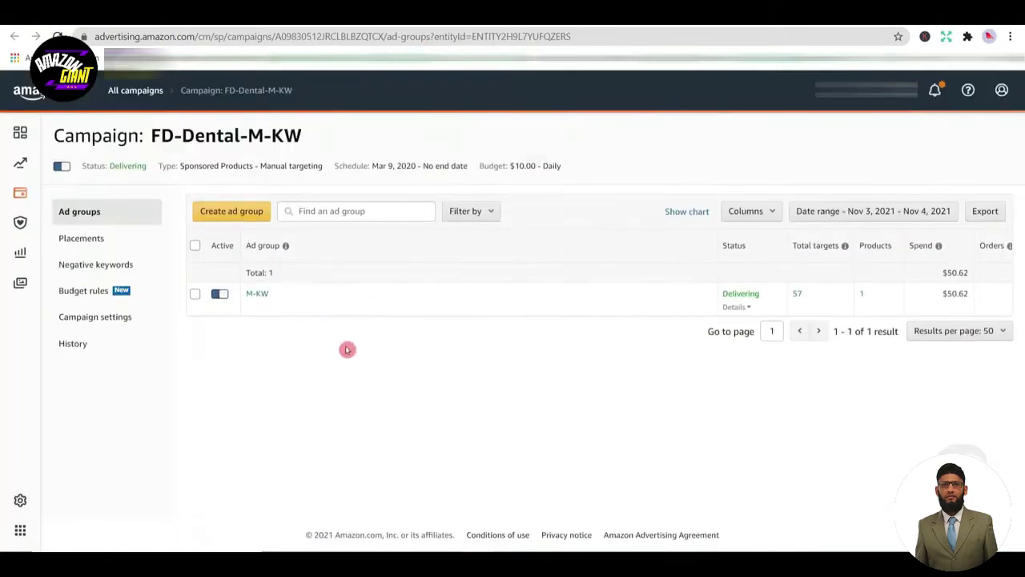
click(259, 295)
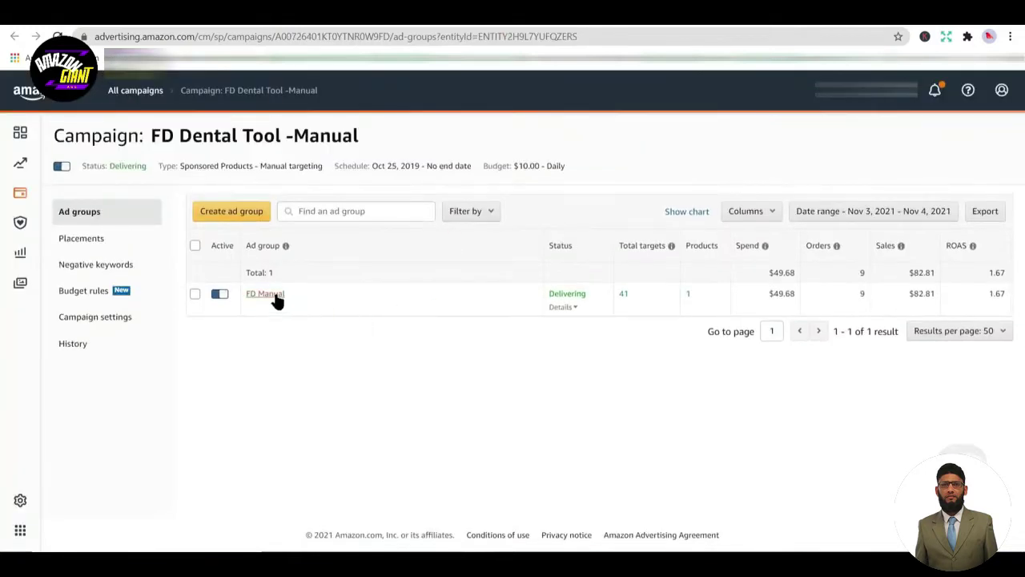
click(273, 295)
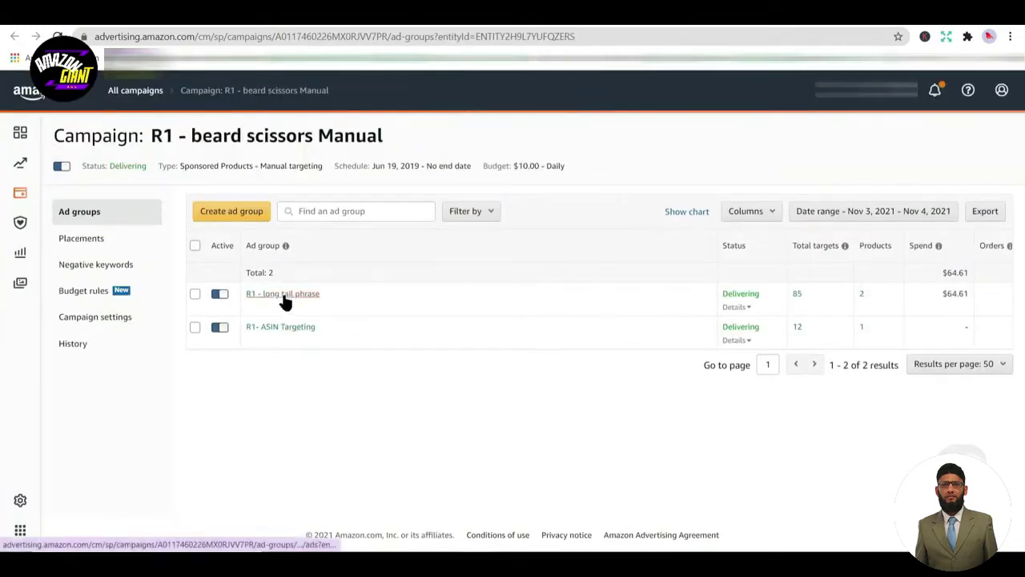
click(281, 296)
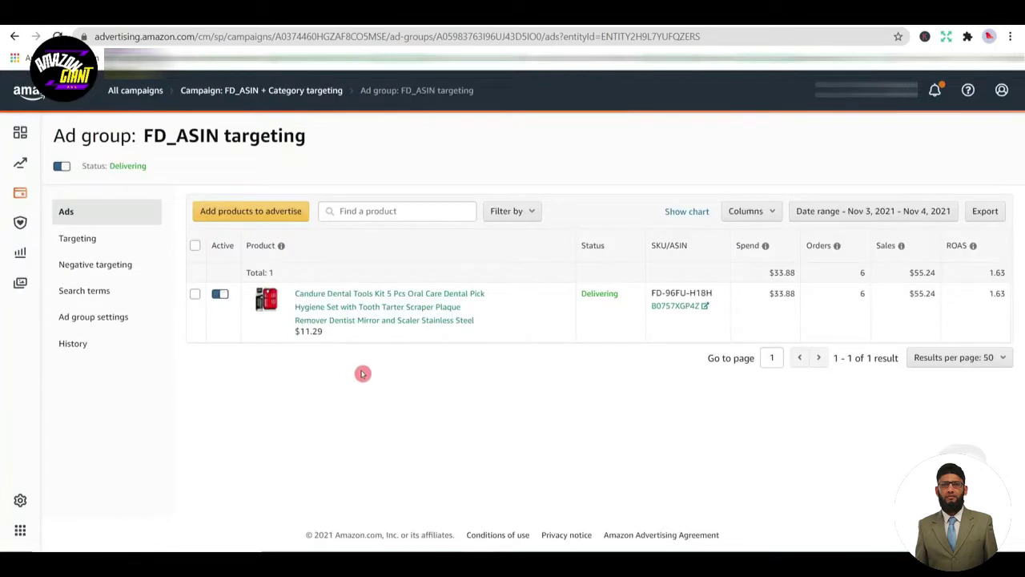
Show the search terms of the FD_ASIN targeting ad group and examine spend, orders and sales for matched ASIN B078R7ZX1W
click(99, 295)
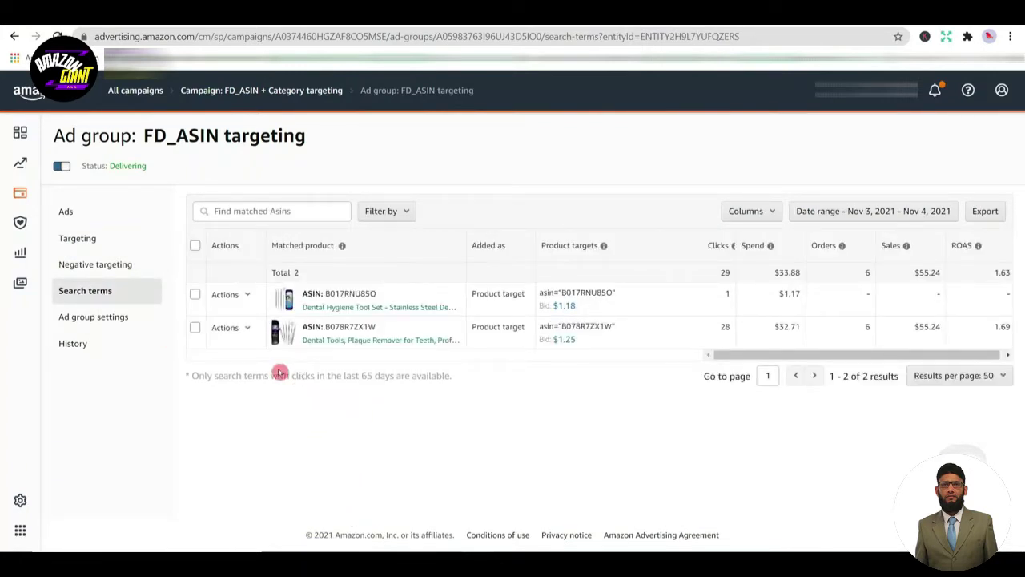
drag(774, 357, 840, 357)
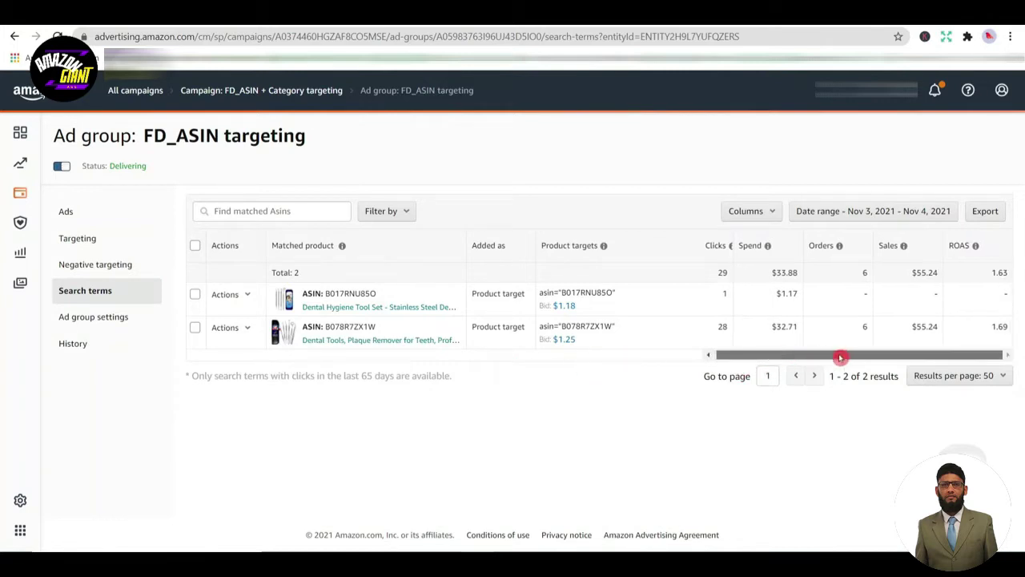
double_click(356, 326)
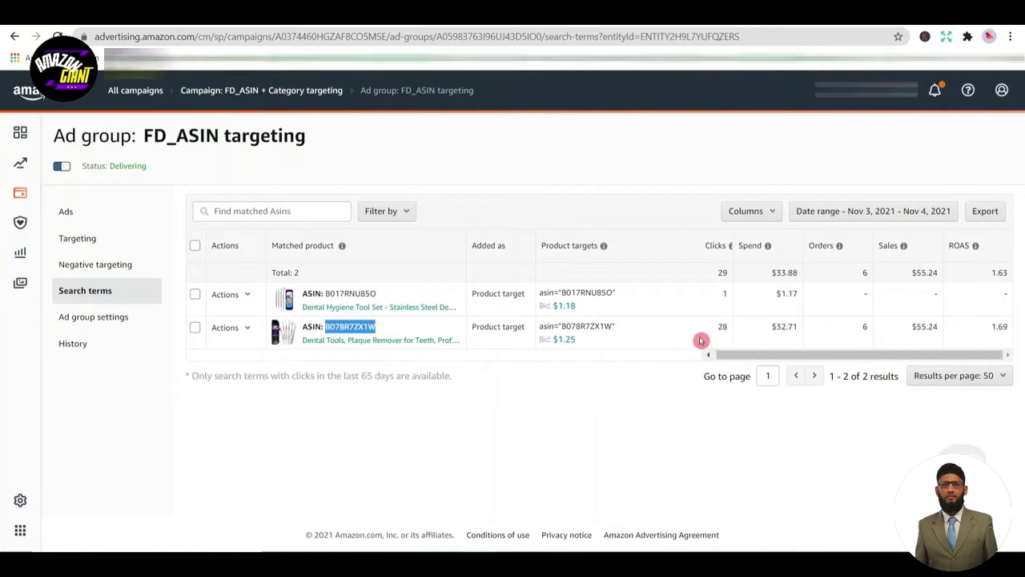
click(785, 331)
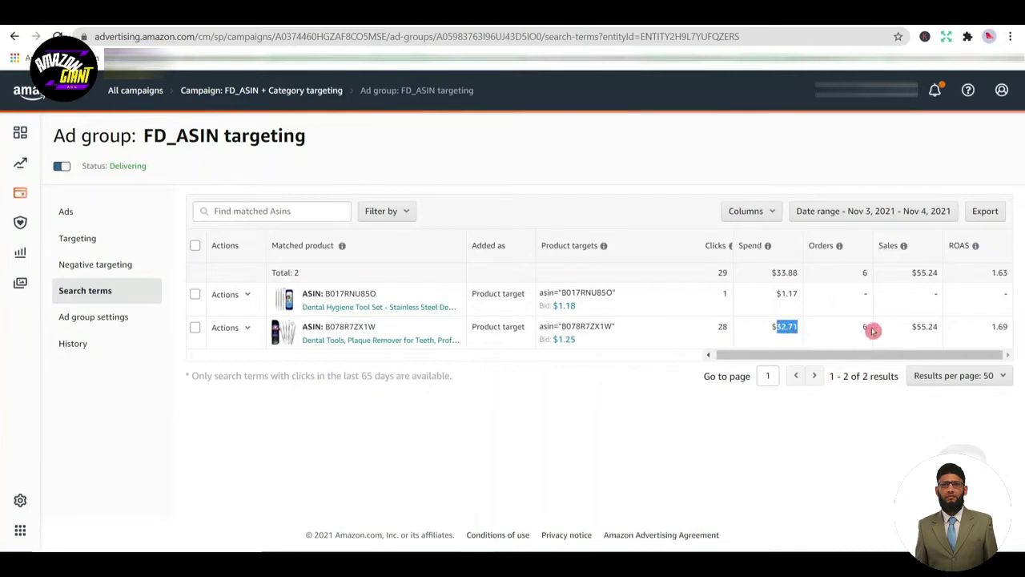
click(894, 338)
Copy the target ASIN B078R7ZX1W, search for it on the Amazon.com store and open the matching dental tools product page
drag(429, 355, 379, 353)
double_click(599, 327)
key(ctrl+c)
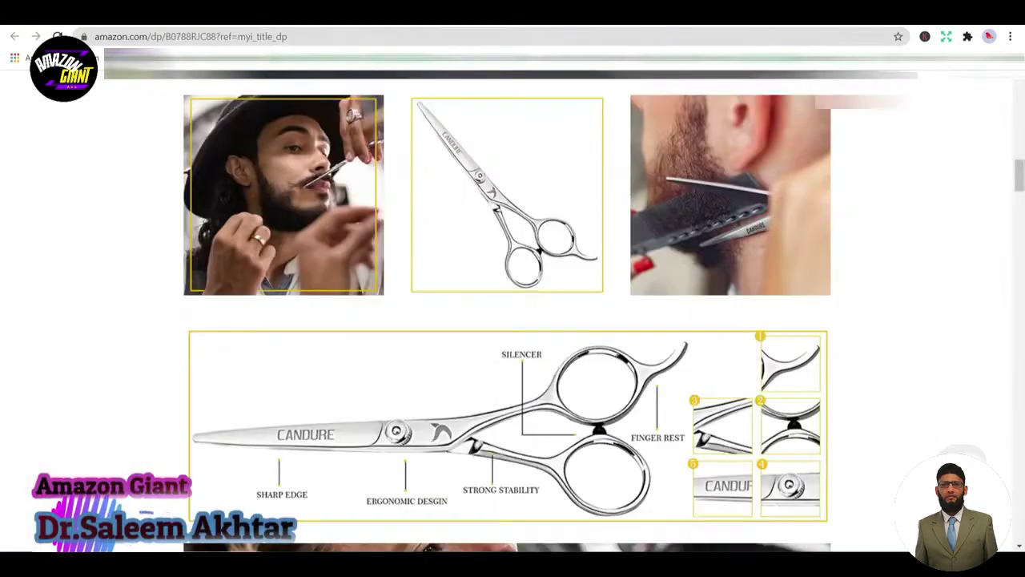
scroll(64, 120, up, 15)
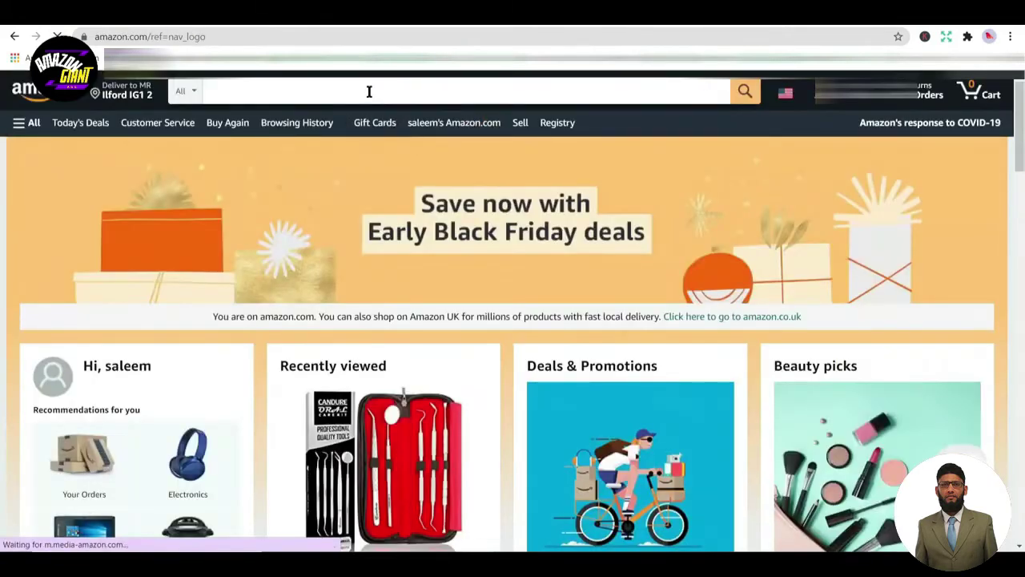
click(369, 91)
key(ctrl+v)
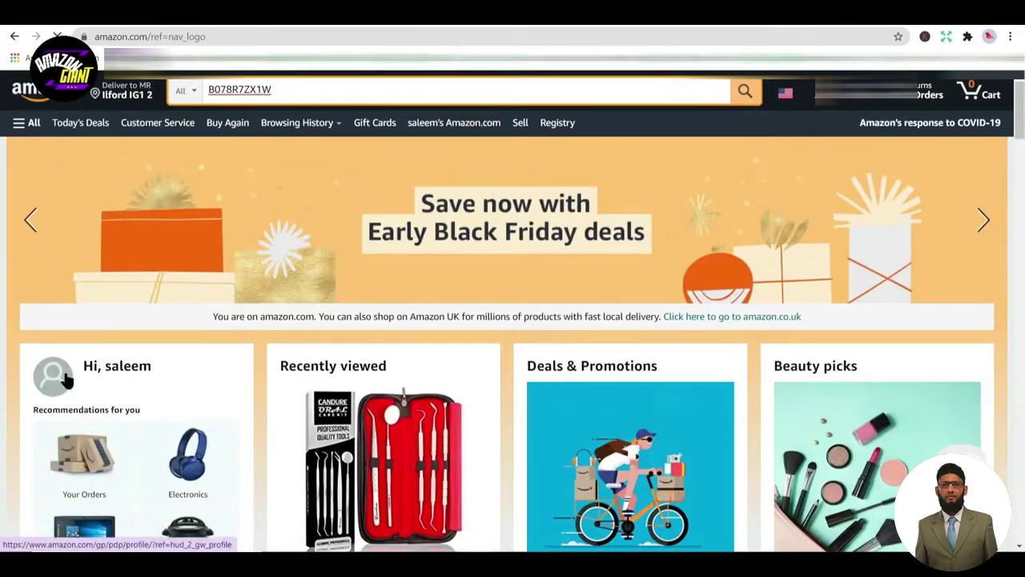
key(Return)
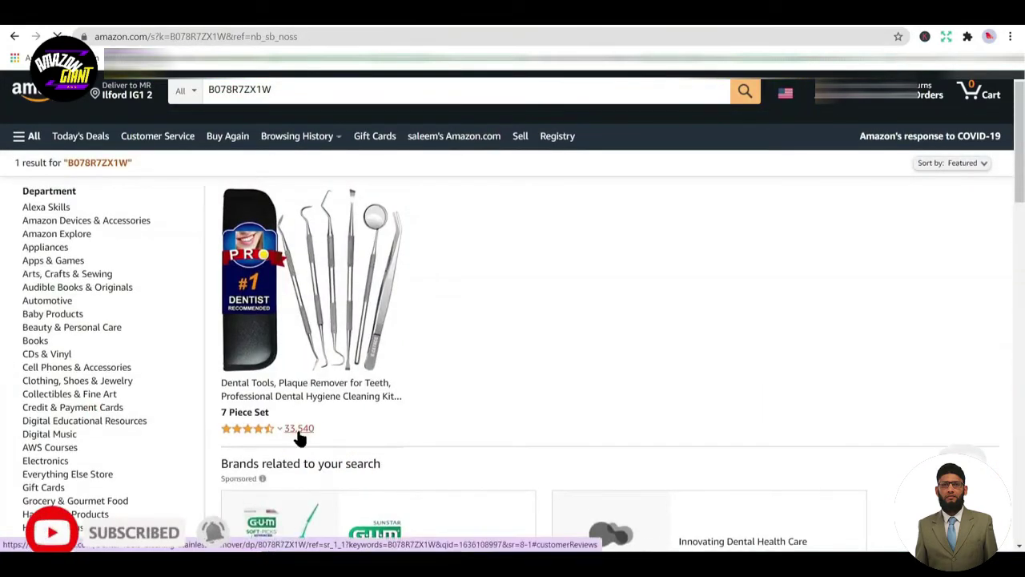
click(332, 284)
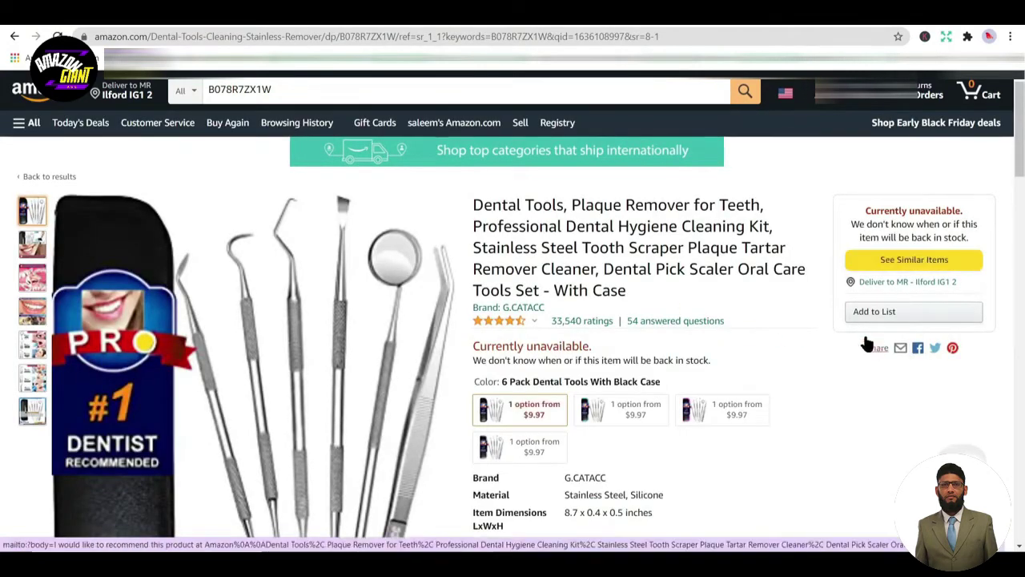
Change the store's delivery location to US zip code 10001 and reload the dental tools product page with it
scroll(833, 328, down, 3)
scroll(828, 313, up, 3)
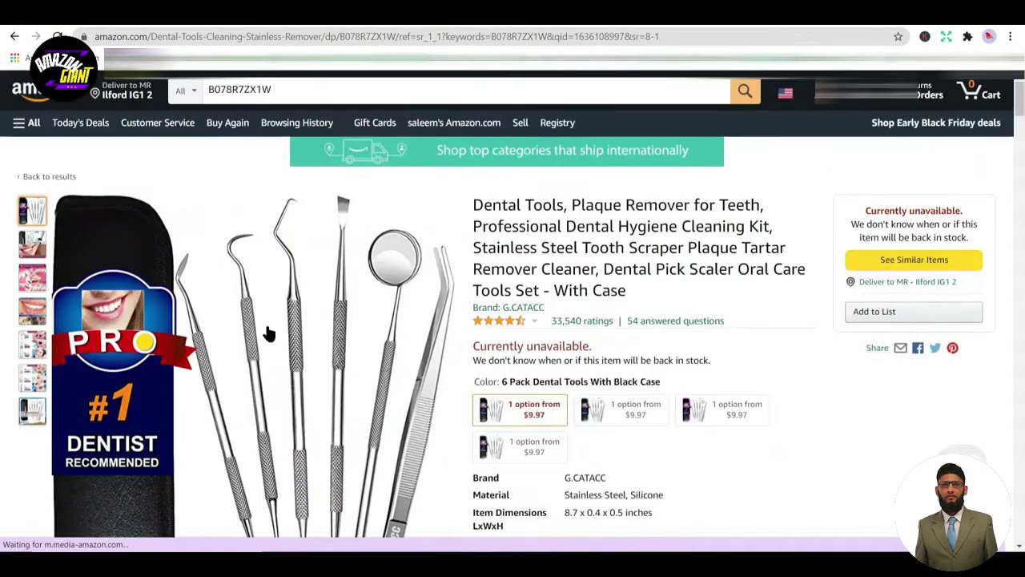
click(128, 90)
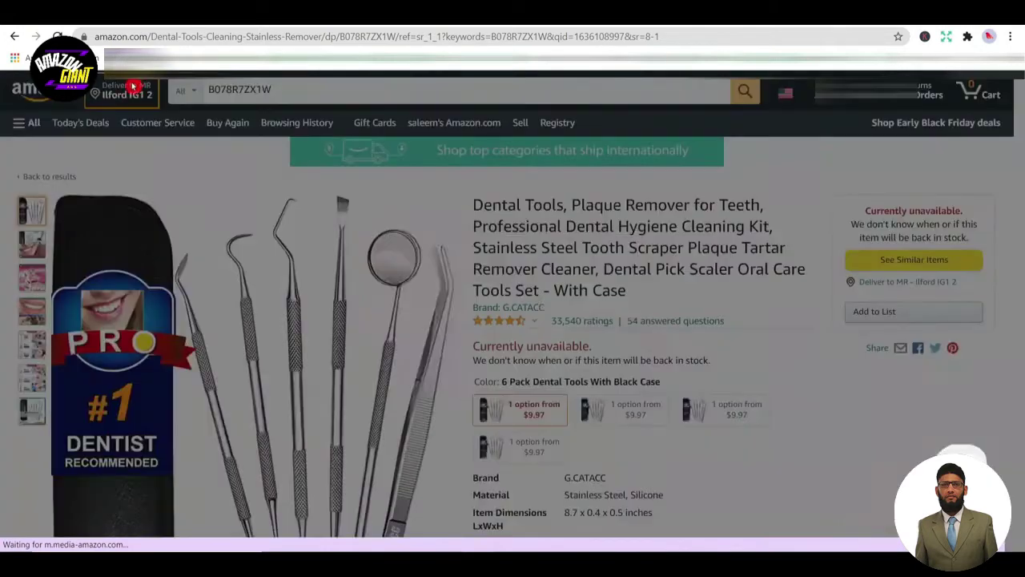
click(472, 375)
click(472, 347)
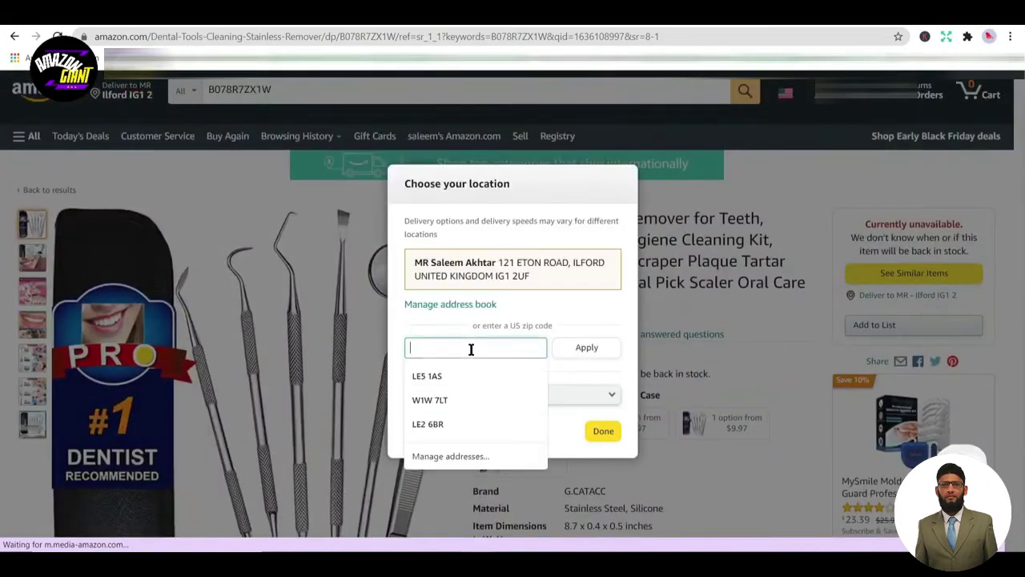
text(10001)
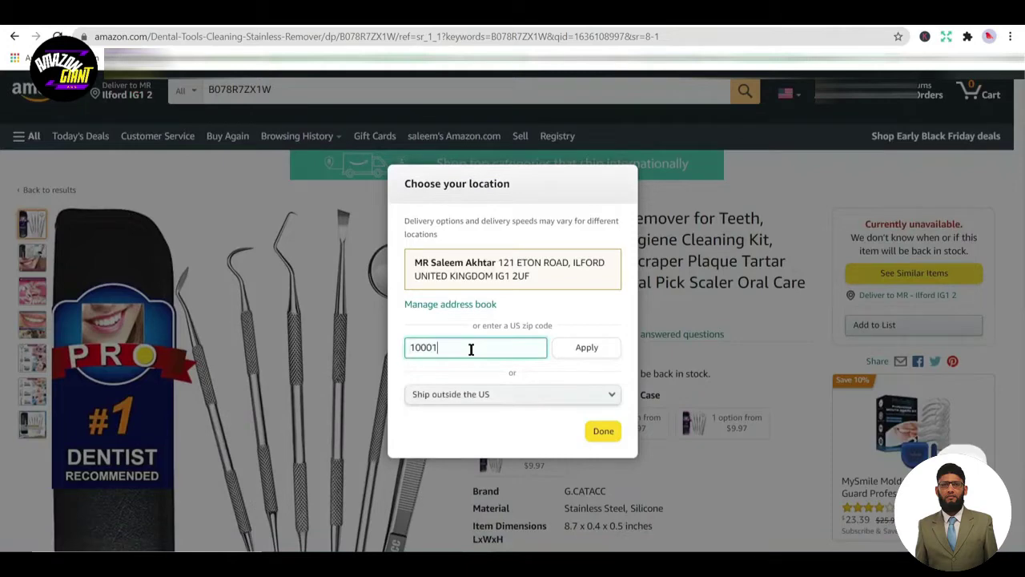
key(Return)
click(607, 370)
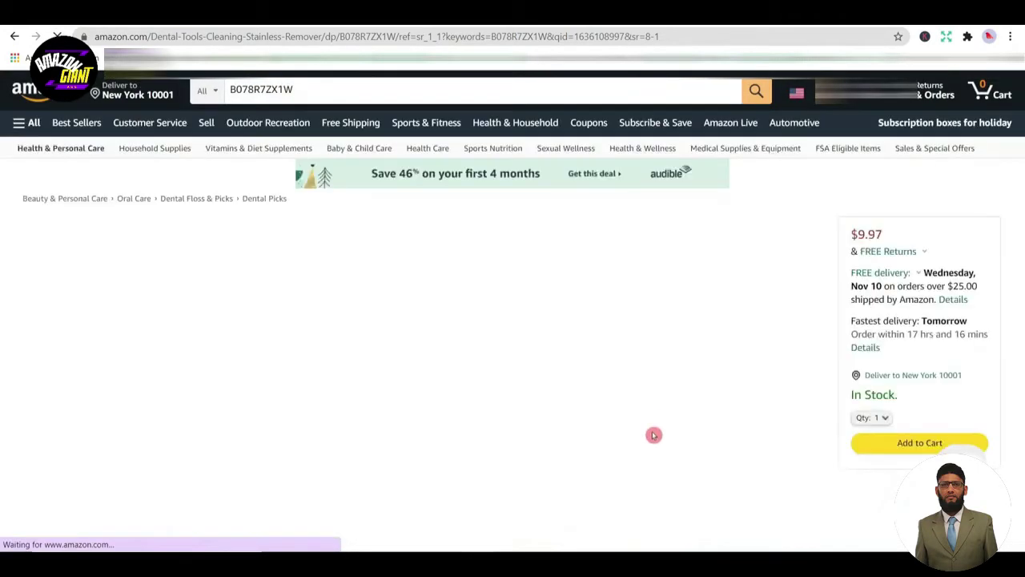
Examine the dental tools listing's price, newer-version notice, related products, description images and product details
scroll(344, 272, down, 3)
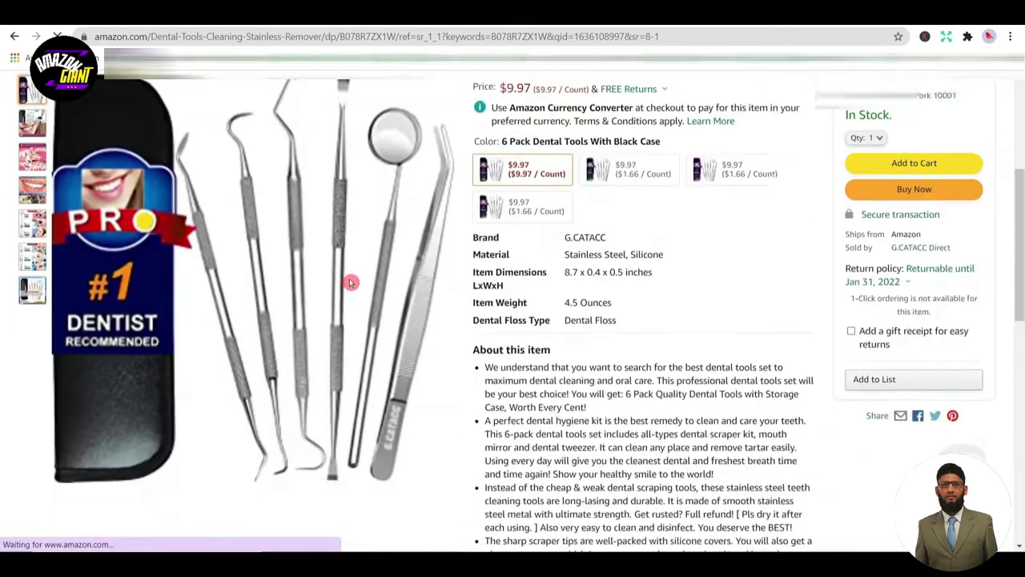
scroll(350, 282, down, 5)
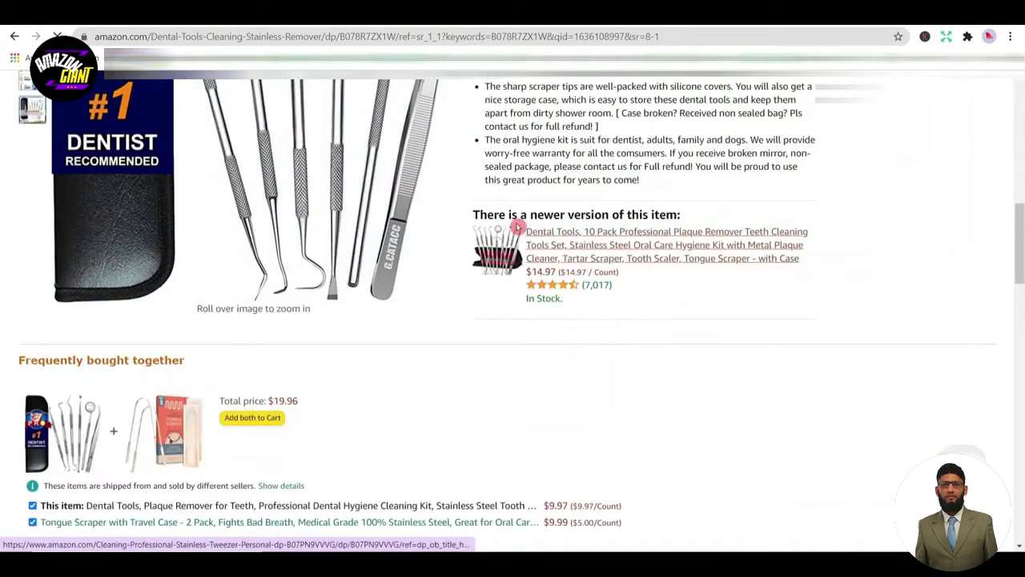
double_click(512, 215)
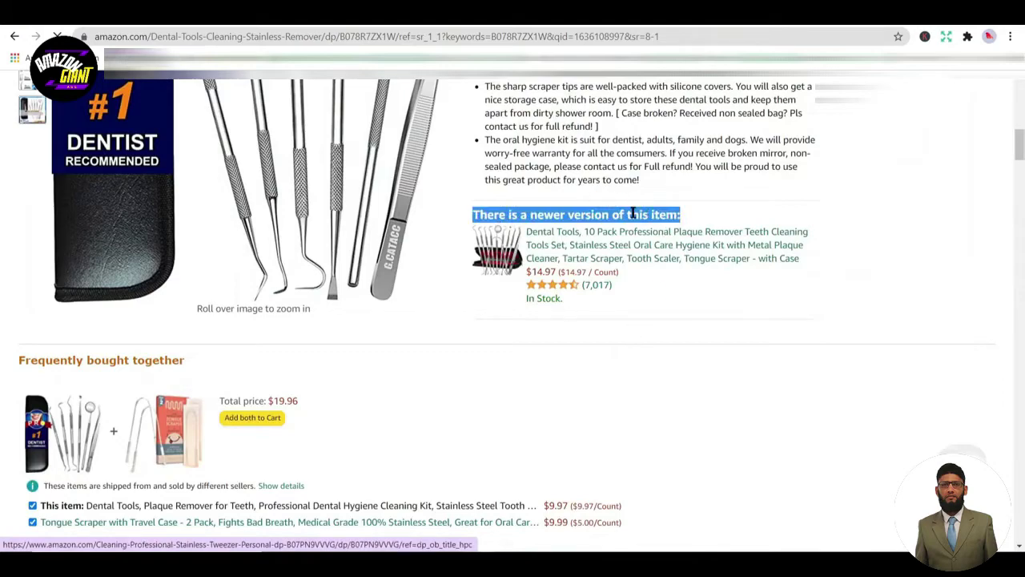
scroll(662, 312, down, 8)
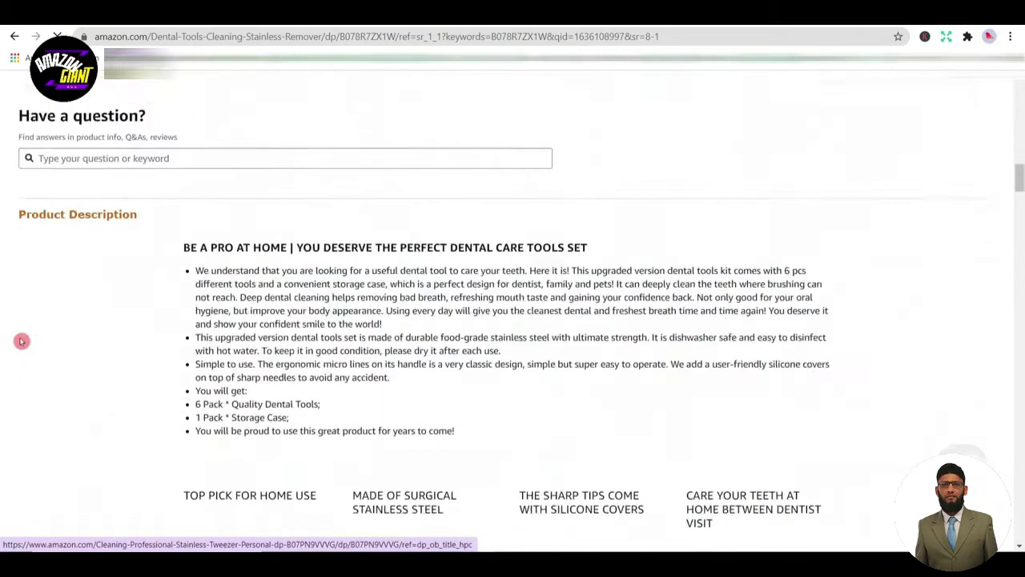
scroll(22, 341, down, 4)
scroll(19, 343, up, 15)
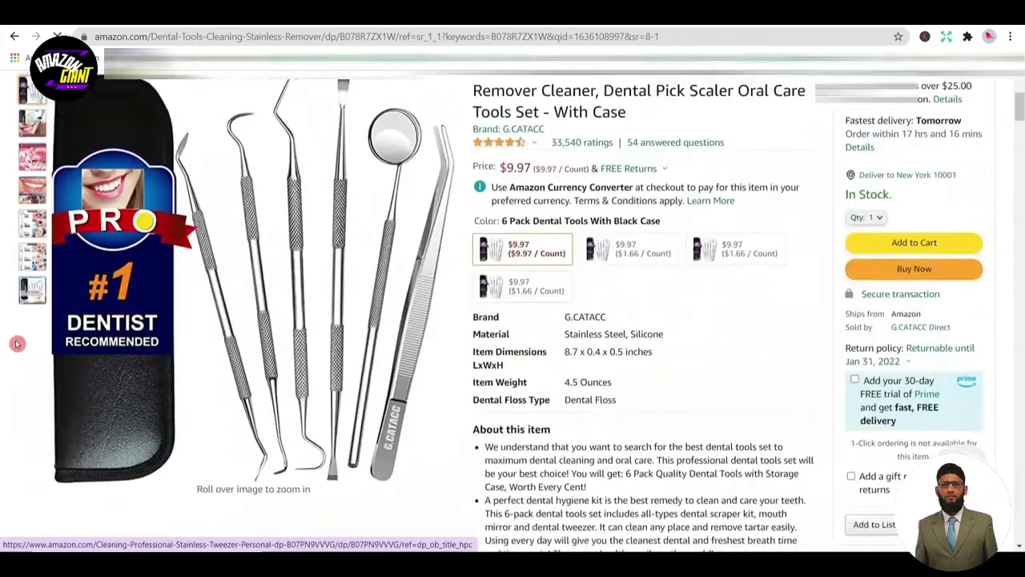
scroll(10, 351, down, 12)
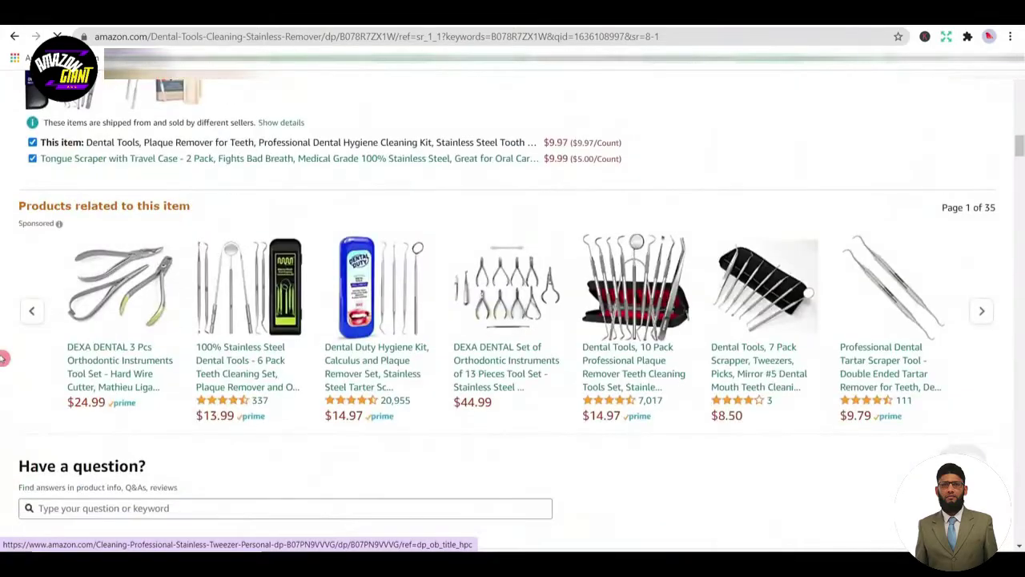
scroll(4, 358, up, 2)
scroll(3, 358, down, 9)
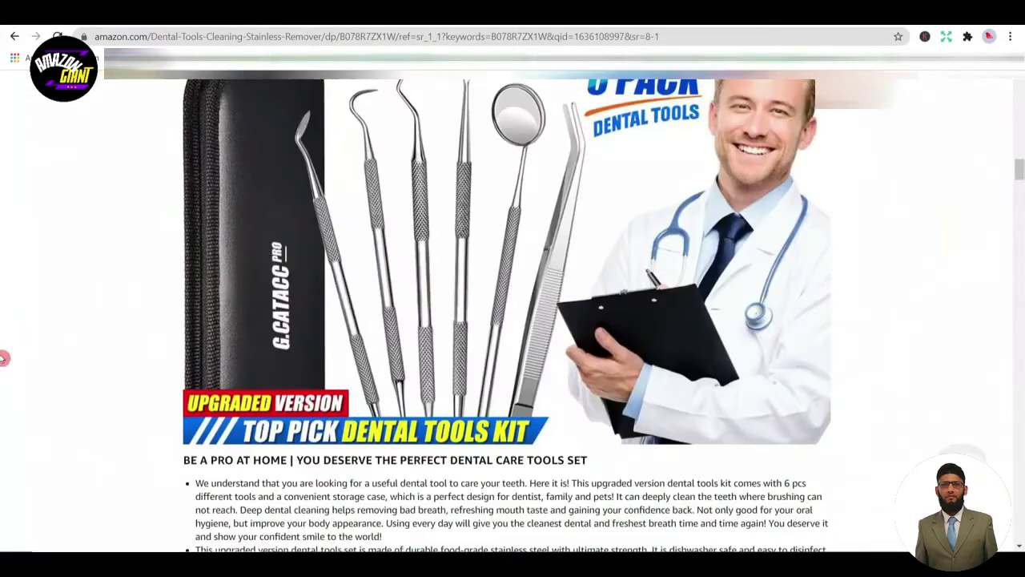
scroll(3, 358, down, 12)
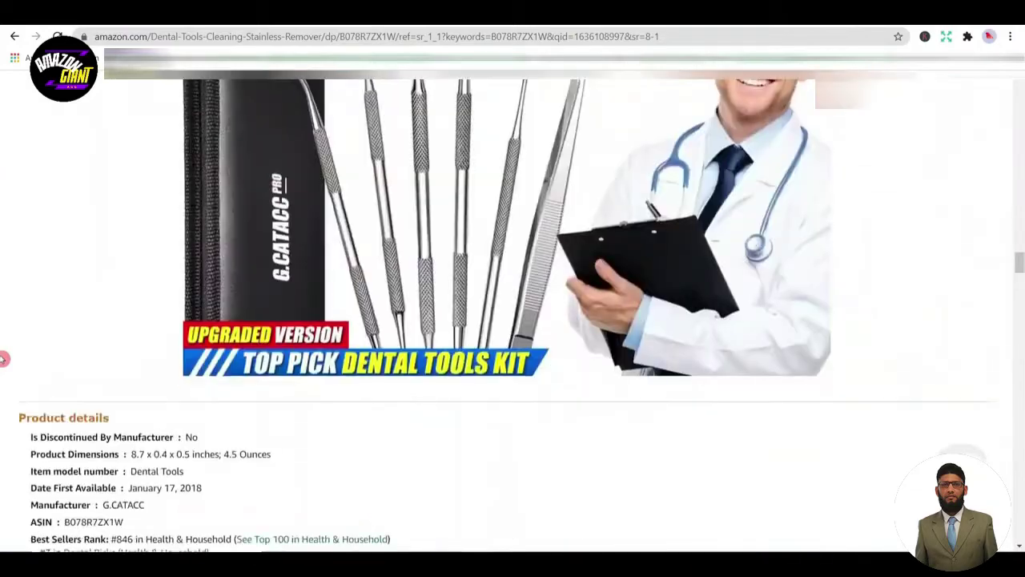
Review the dental tools listing again, comparing its price, images and bullet points with the newer-version notice and the frequently bought together section
scroll(4, 358, up, 20)
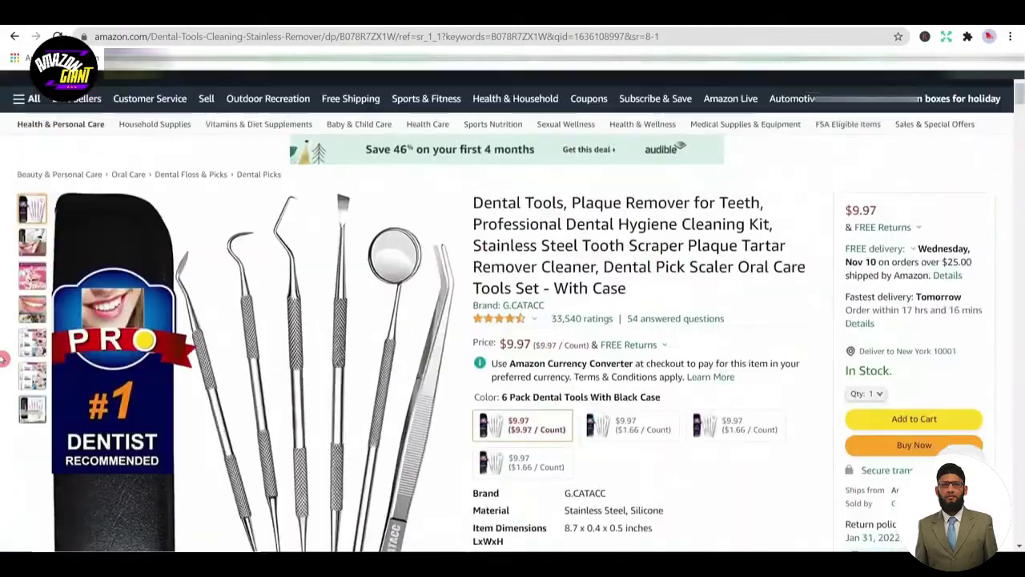
scroll(775, 290, down, 7)
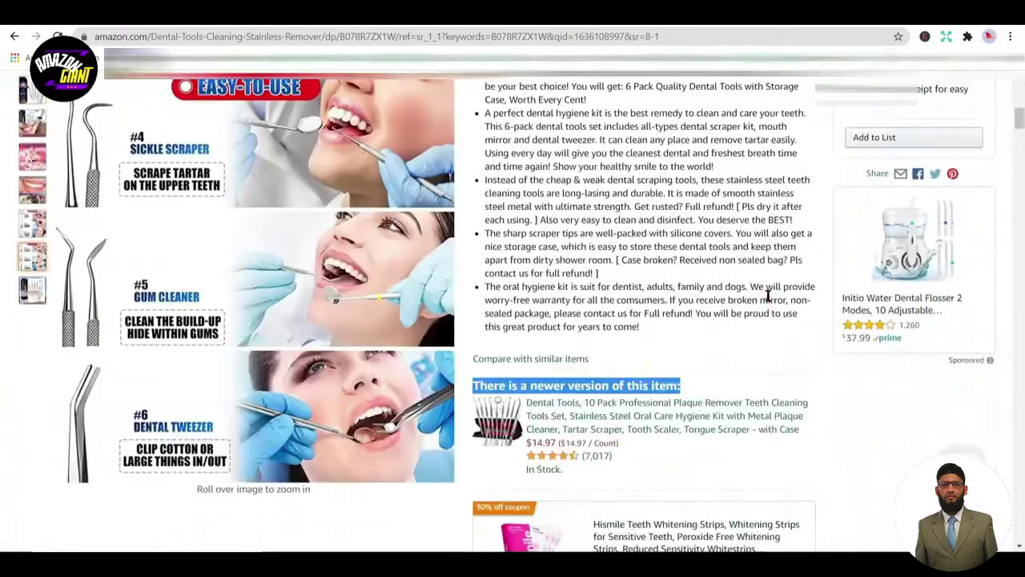
mouse_move(304, 216)
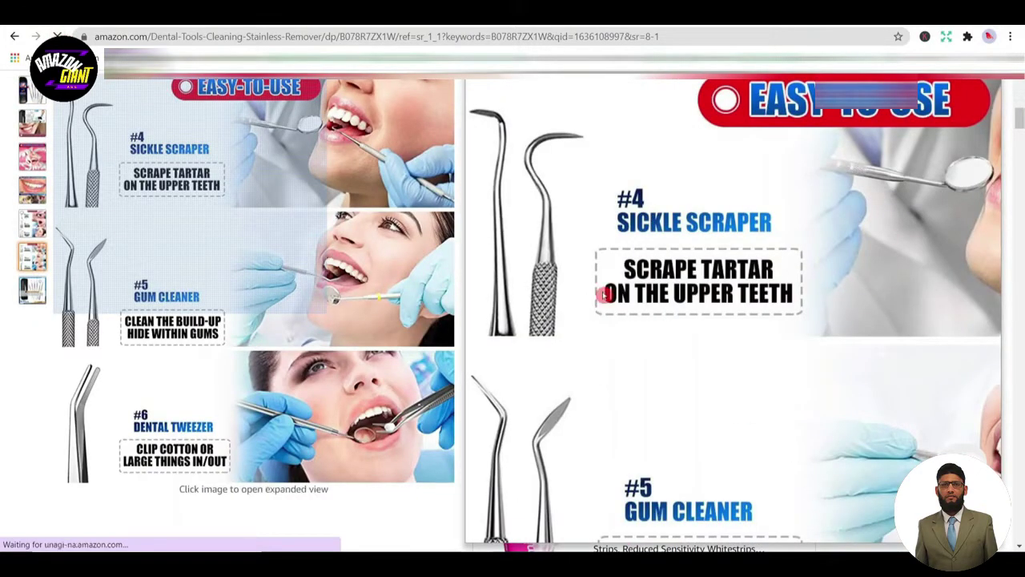
scroll(801, 337, down, 15)
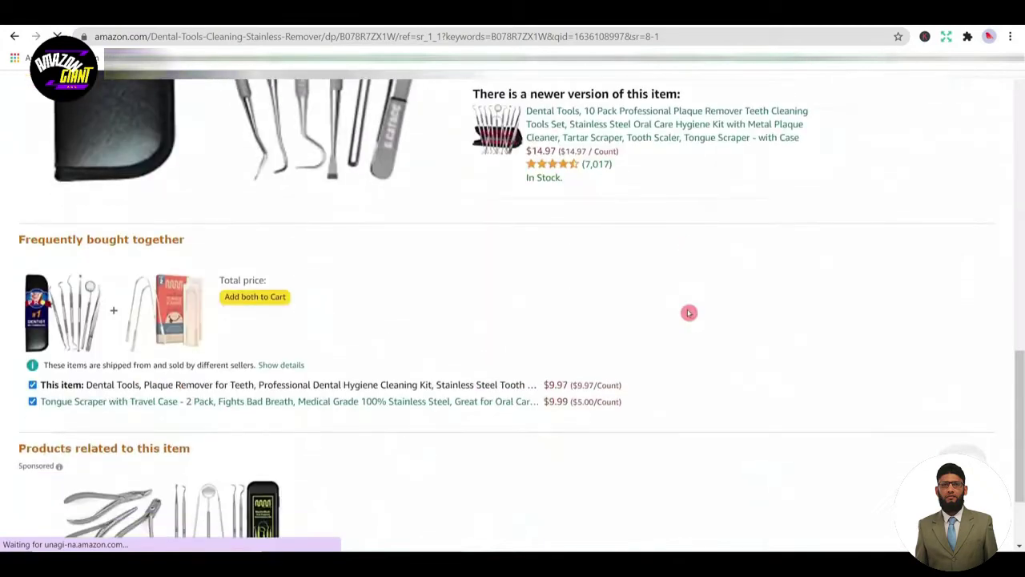
scroll(689, 313, up, 4)
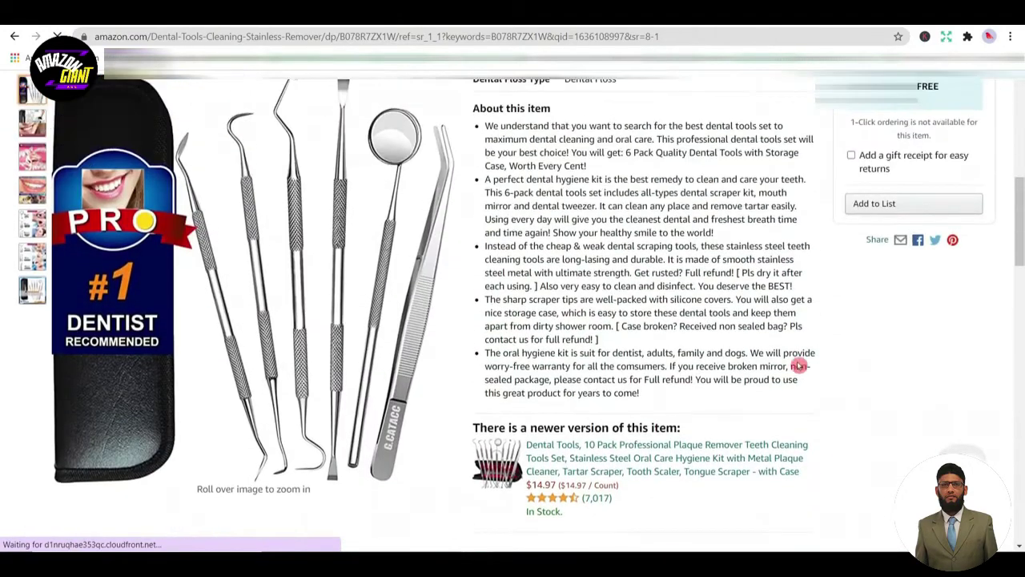
triple_click(552, 424)
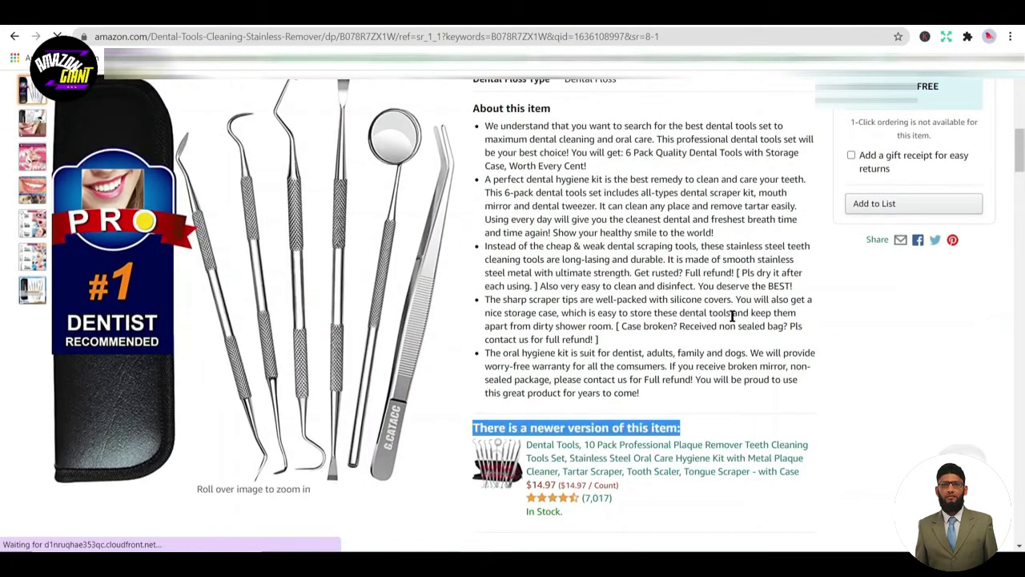
scroll(741, 305, up, 5)
scroll(673, 187, down, 5)
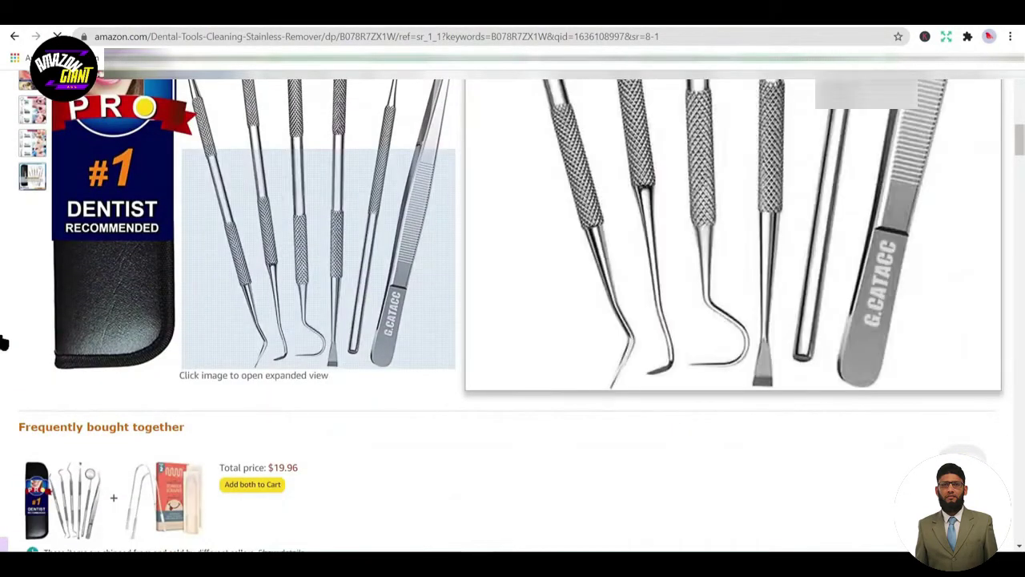
scroll(16, 340, up, 2)
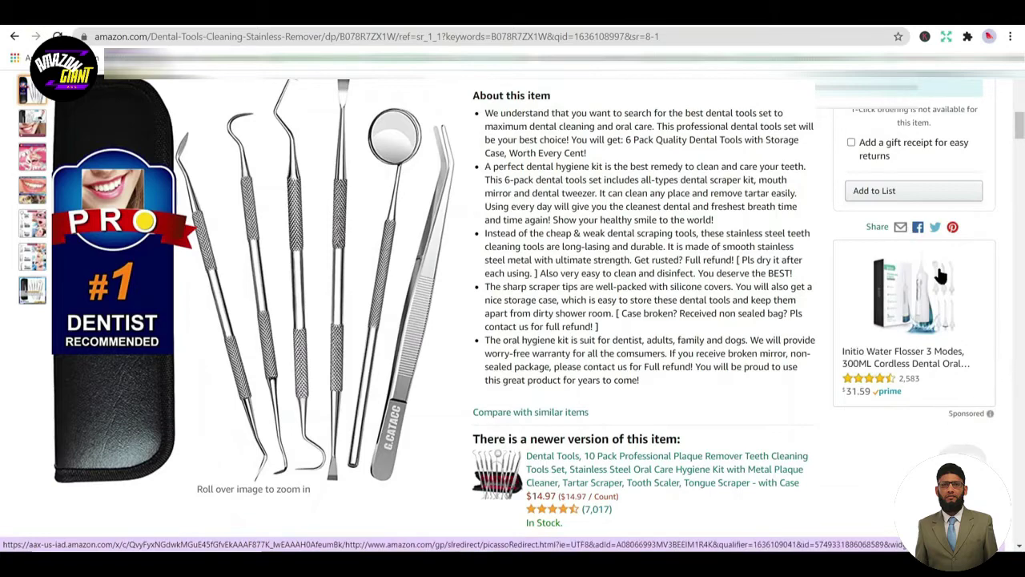
scroll(515, 270, down, 5)
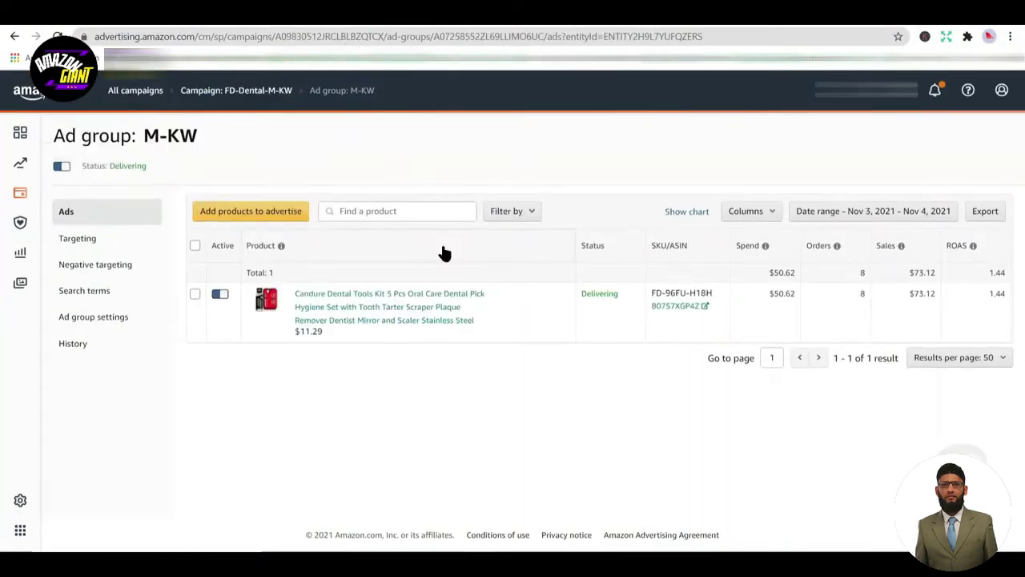
Show the search terms of the M-KW ad group in the advertising console and examine their spend, orders, sales and ROAS
click(103, 244)
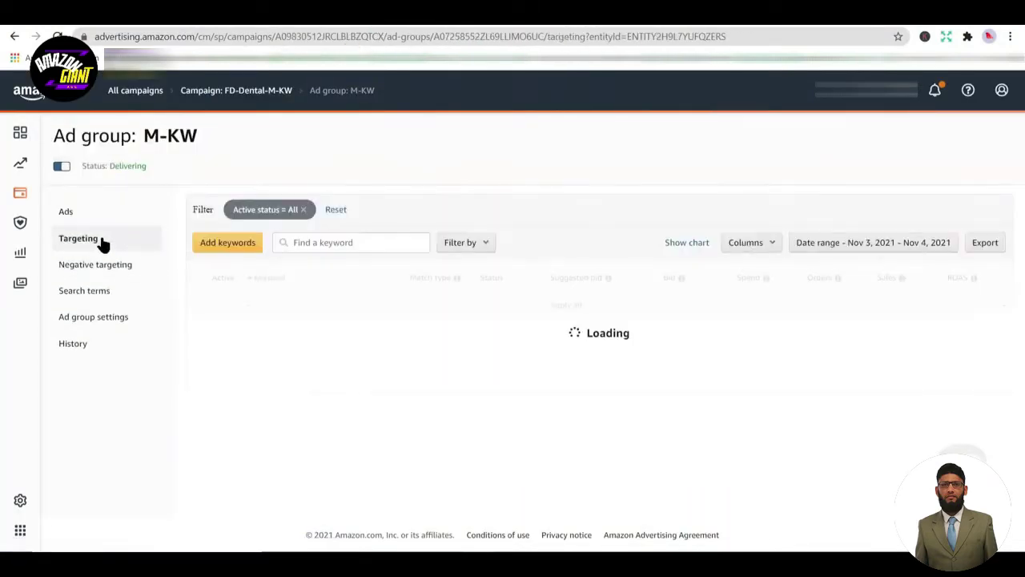
click(92, 291)
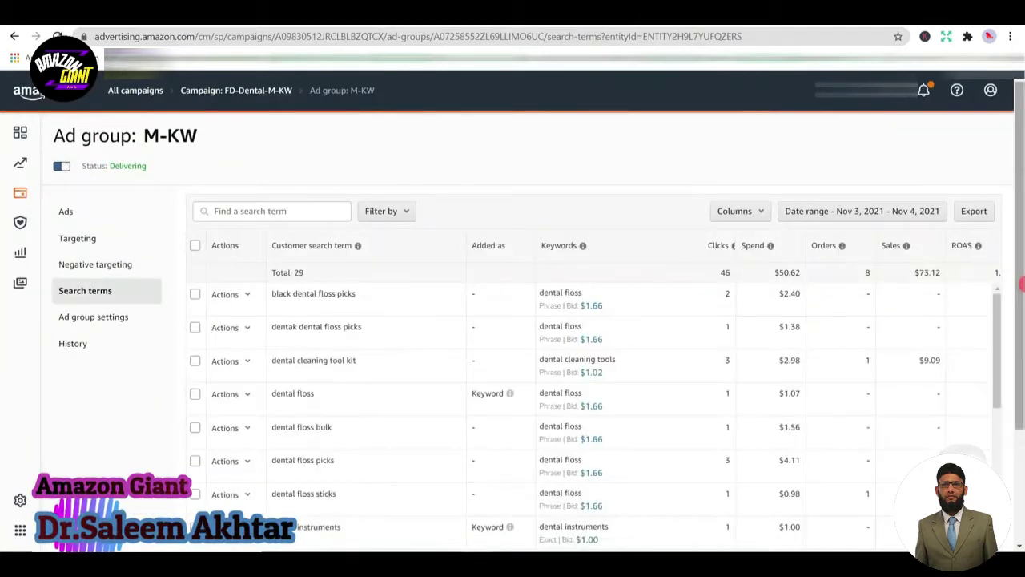
scroll(1020, 311, down, 1)
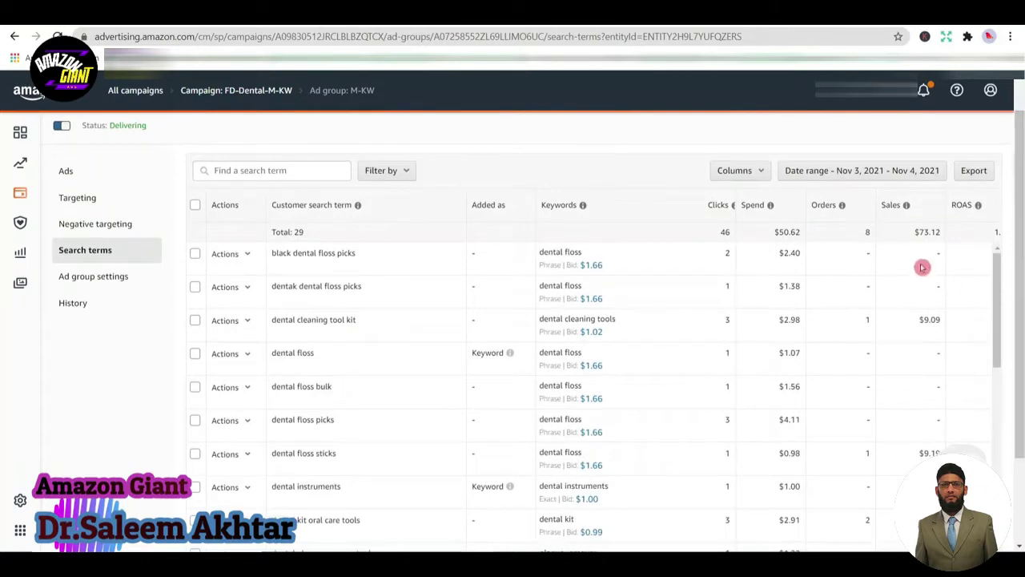
scroll(923, 267, down, 1)
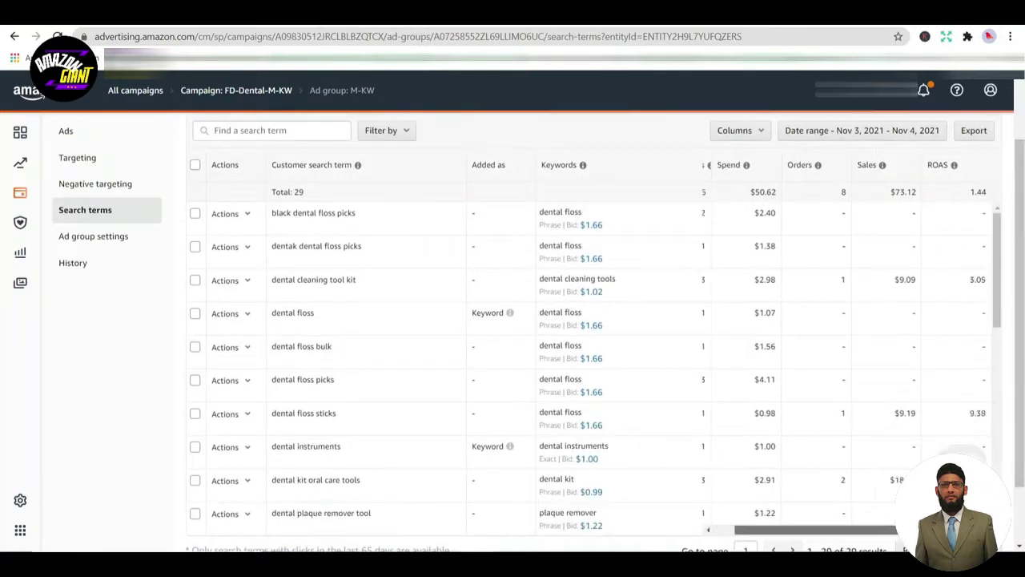
scroll(847, 348, right, 1)
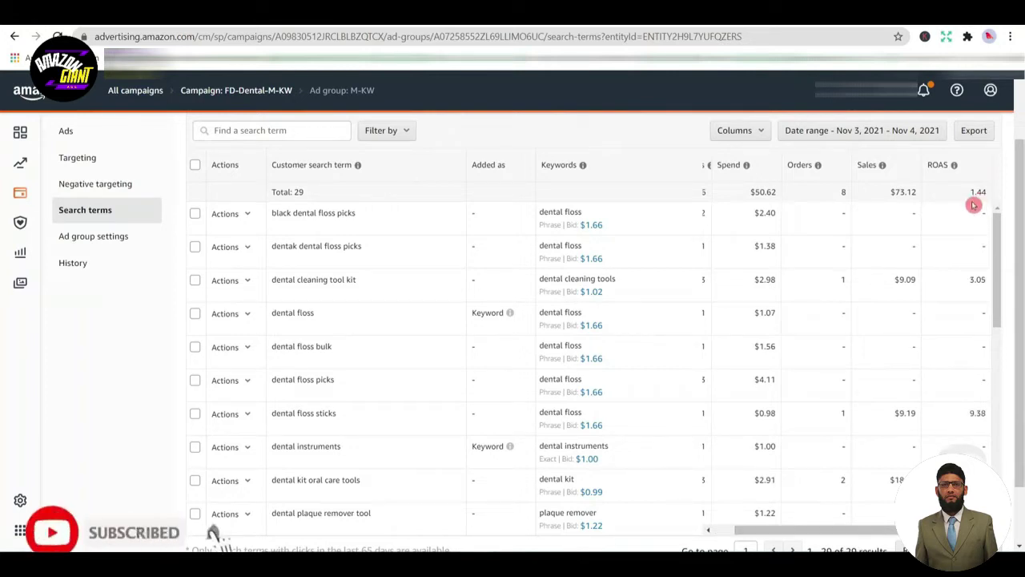
scroll(1022, 272, down, 1)
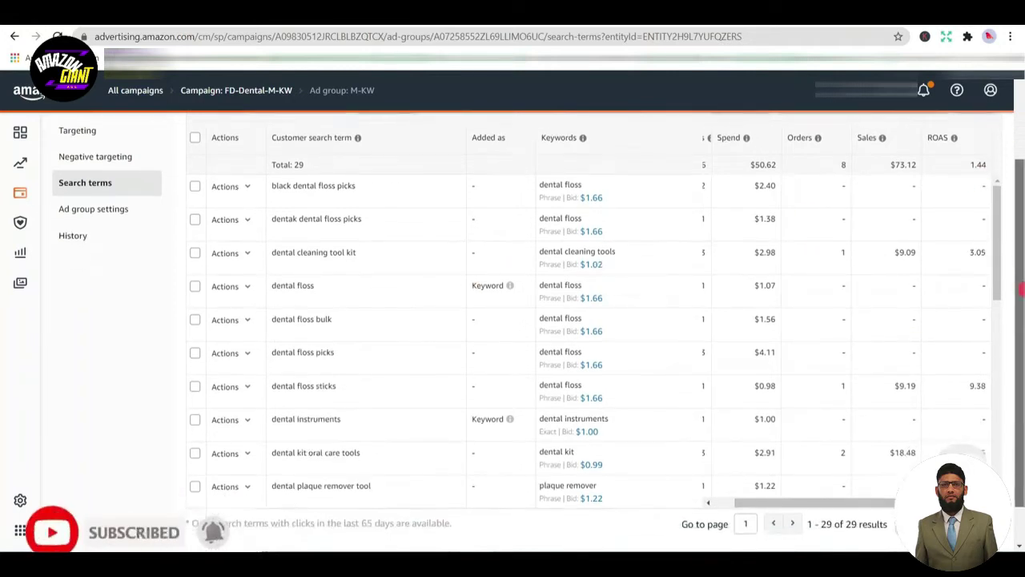
scroll(1016, 268, up, 1)
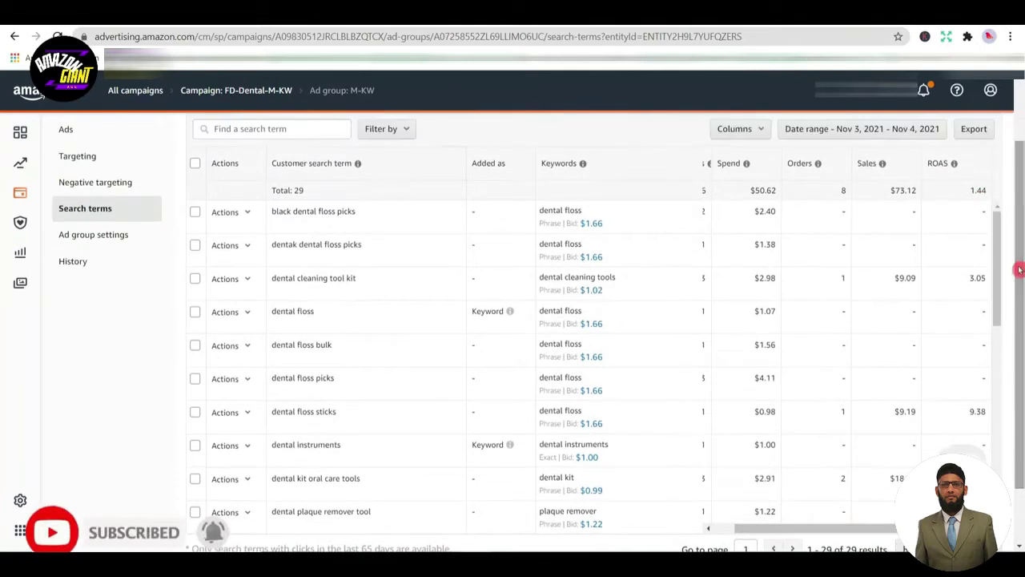
Copy the search term "black dental floss picks", search for it on the Amazon.com store and look through the resulting products
triple_click(295, 215)
key(ctrl+c)
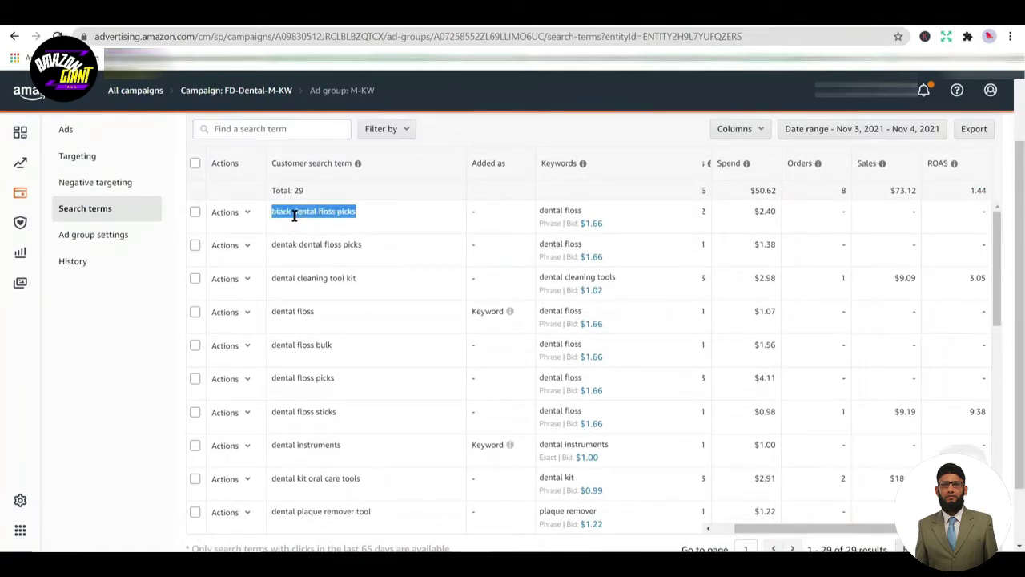
click(788, 24)
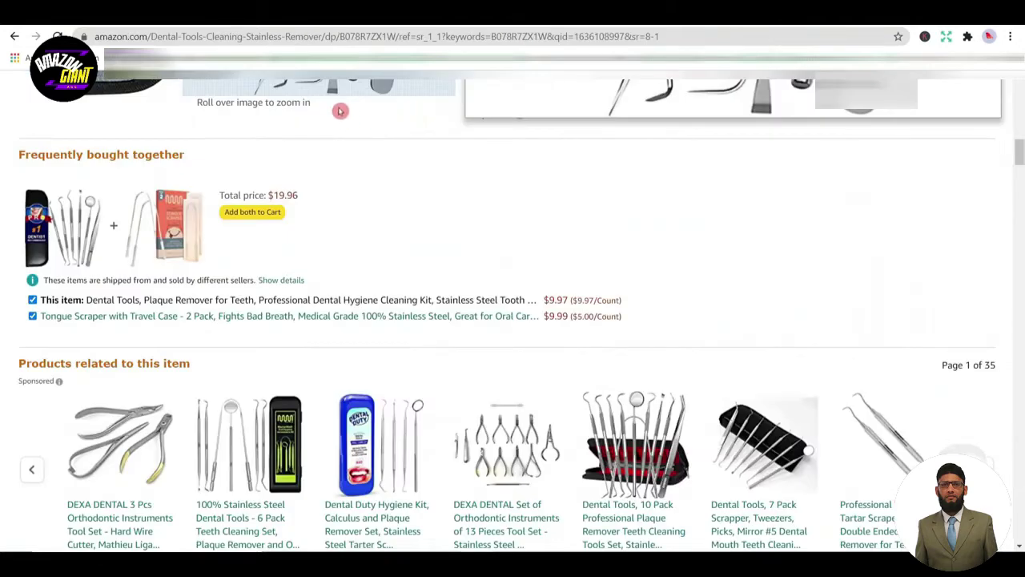
scroll(328, 116, up, 10)
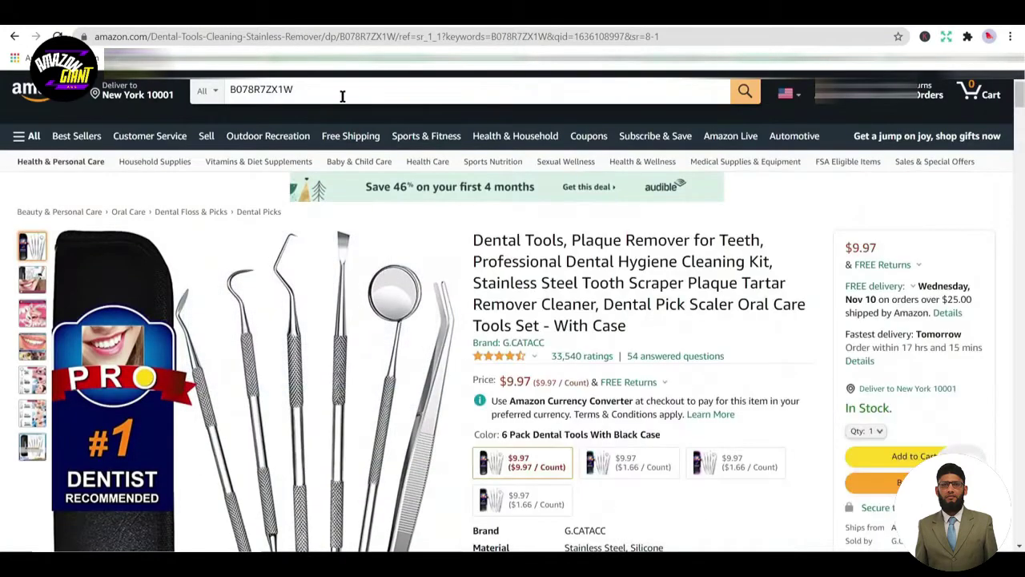
triple_click(342, 90)
key(ctrl+v)
key(Return)
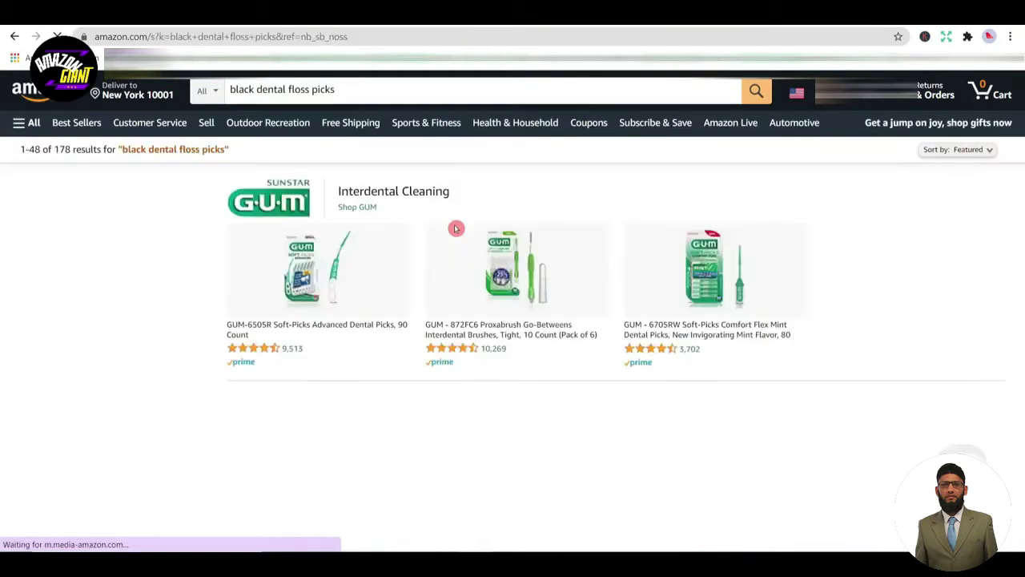
scroll(480, 240, down, 8)
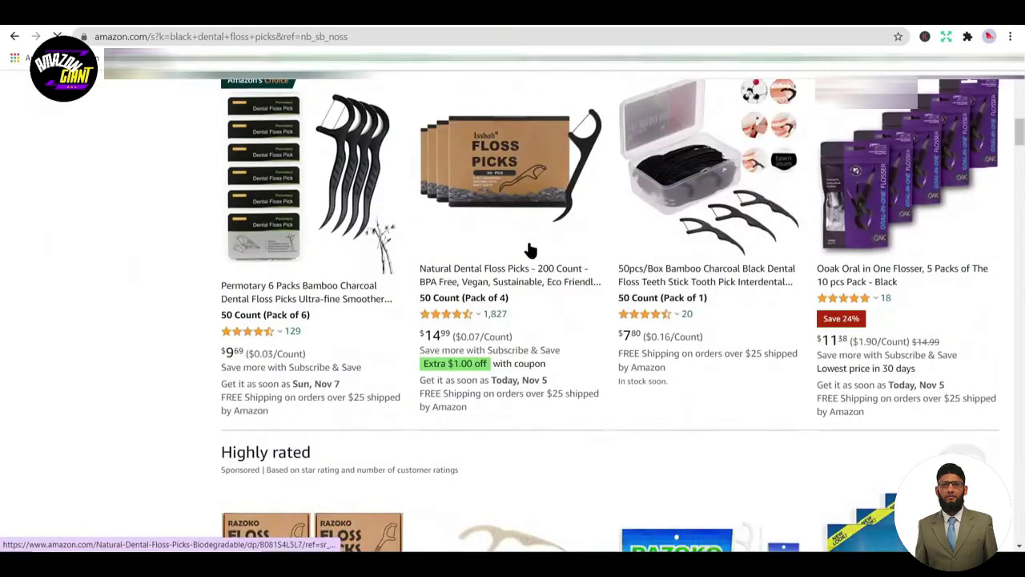
scroll(528, 240, down, 15)
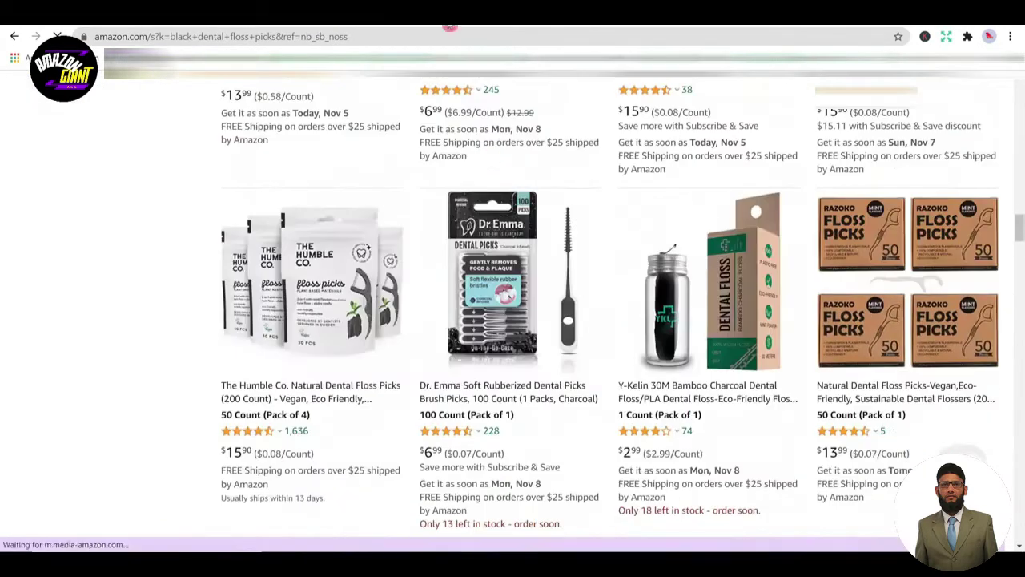
Back in the M-KW search terms, add "black dental floss picks" as a negative exact and a negative phrase keyword
key(ctrl+Tab)
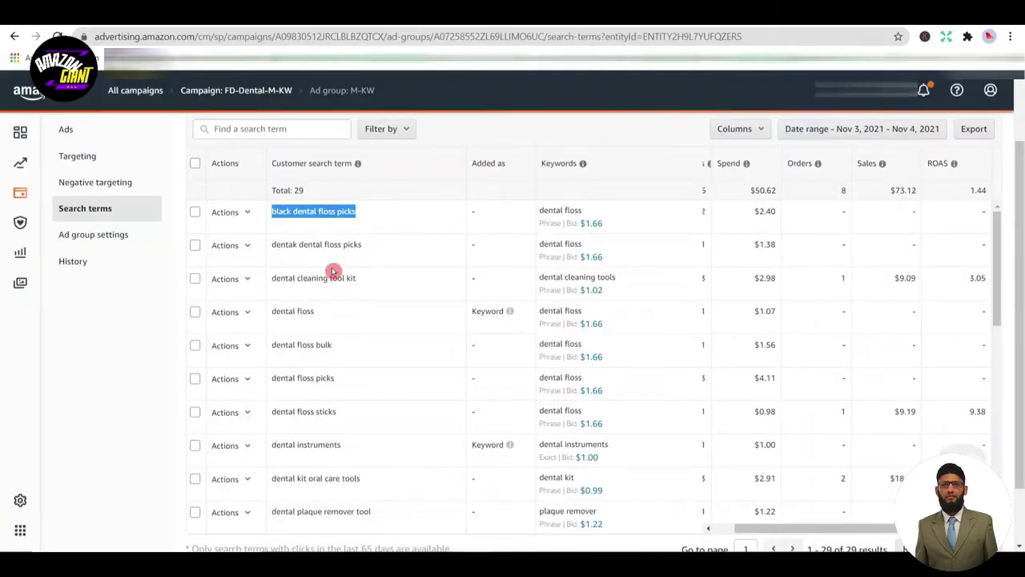
double_click(568, 209)
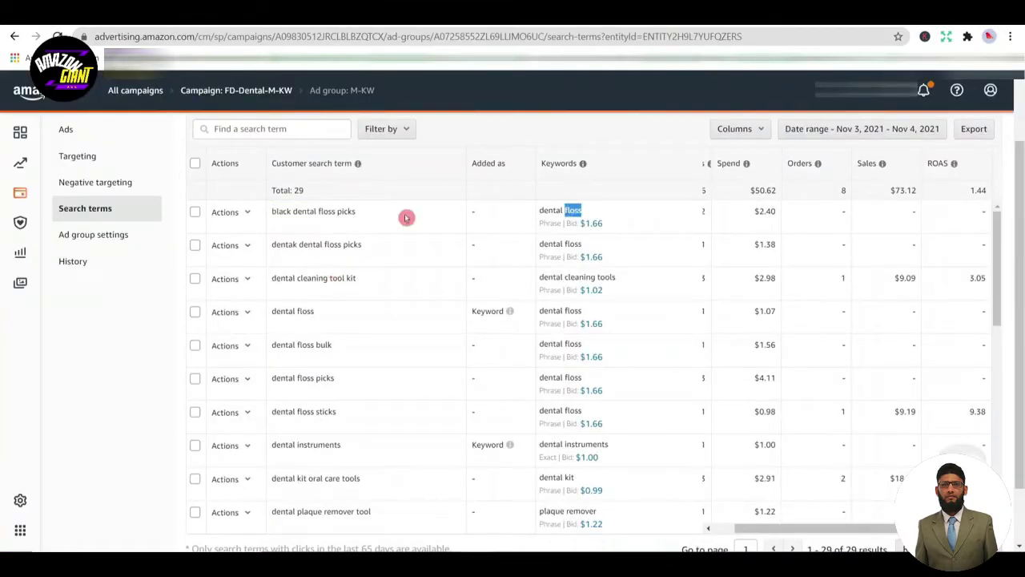
click(246, 217)
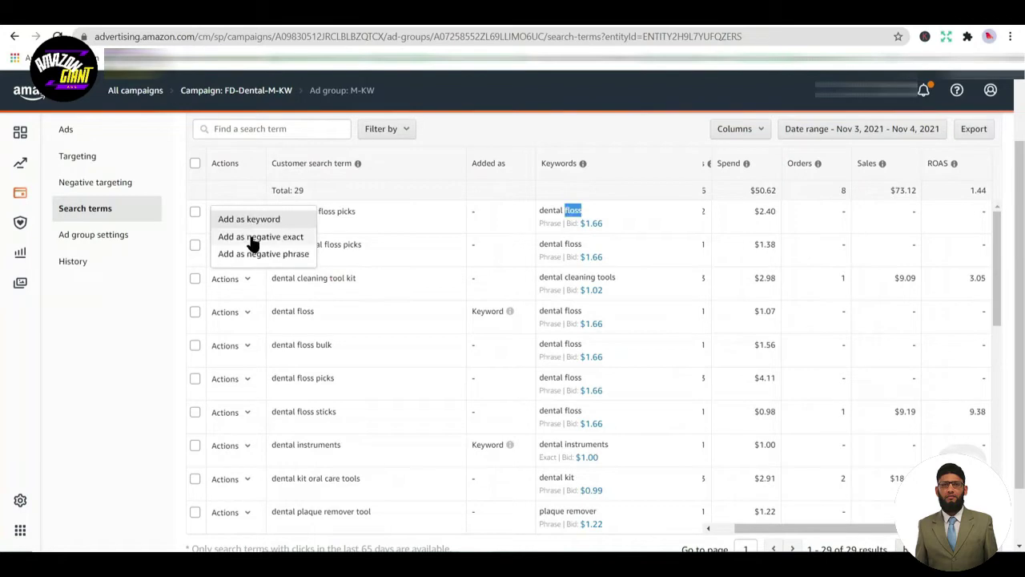
click(253, 239)
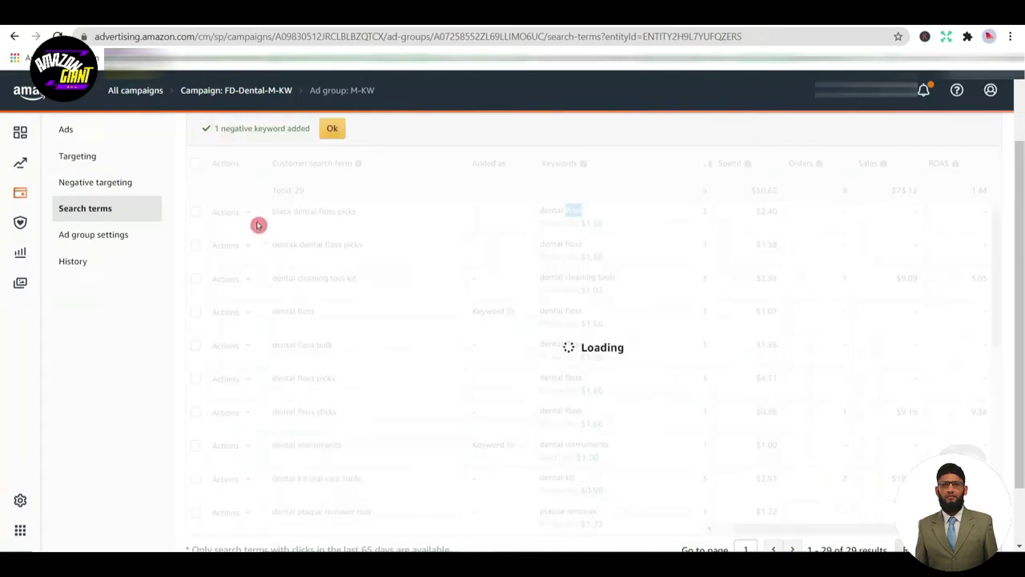
click(246, 215)
click(259, 257)
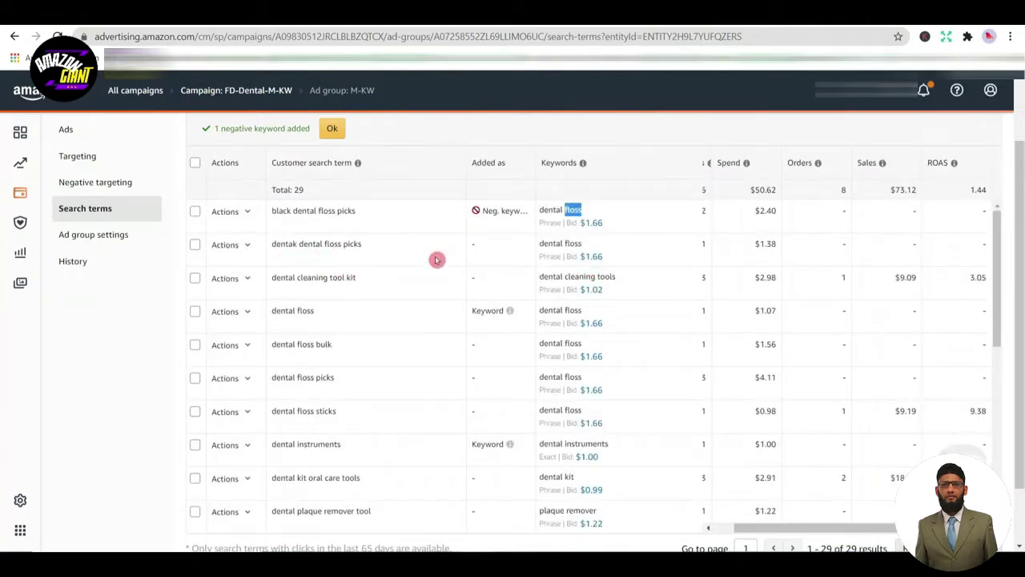
Add the search term "dentak dental floss picks" as a negative exact and a negative phrase keyword
click(244, 248)
click(258, 274)
click(245, 245)
click(268, 287)
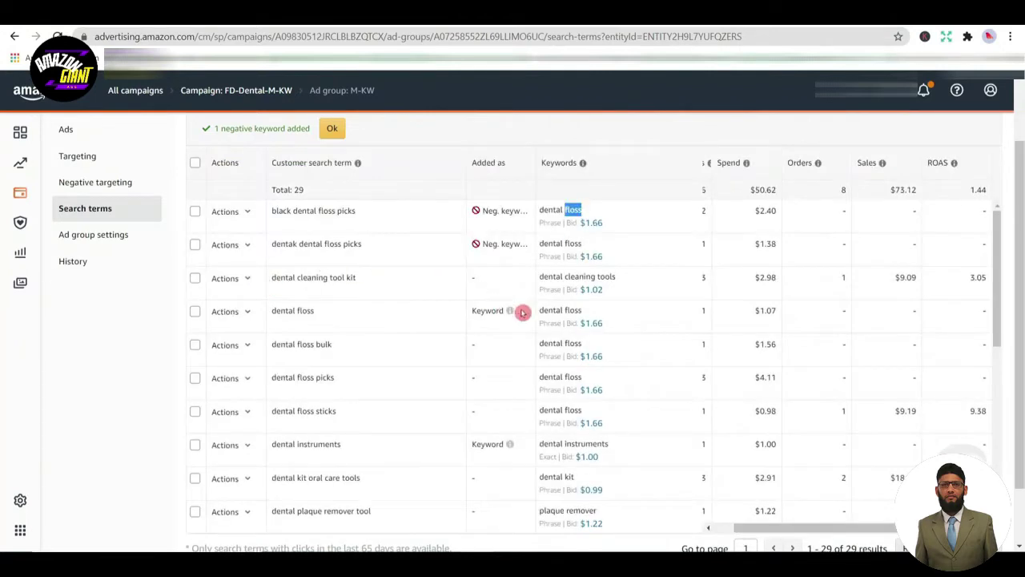
Check the matched keyword, match type and ROAS of the search term "dental cleaning tool kit"
triple_click(573, 275)
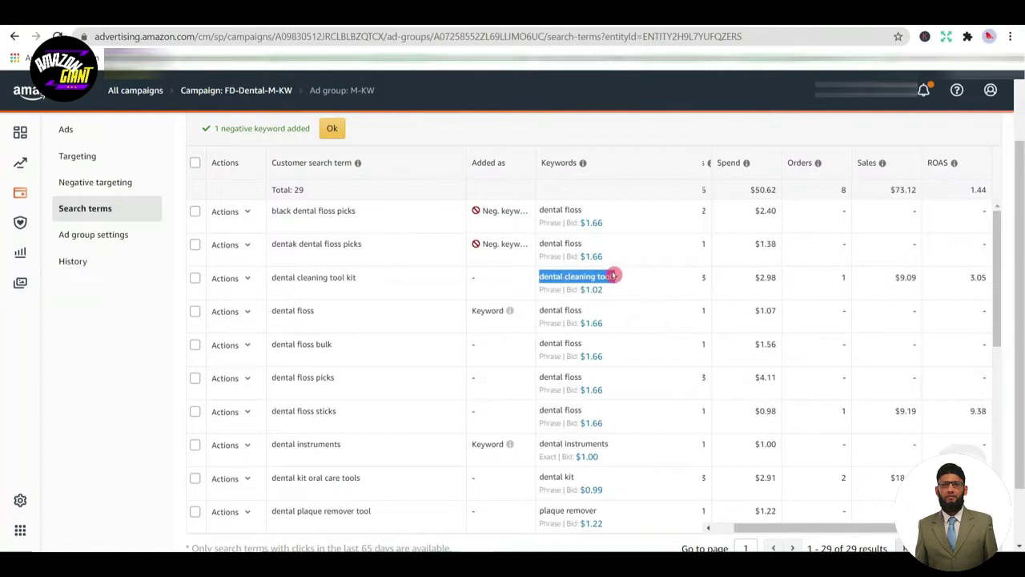
triple_click(601, 275)
click(552, 290)
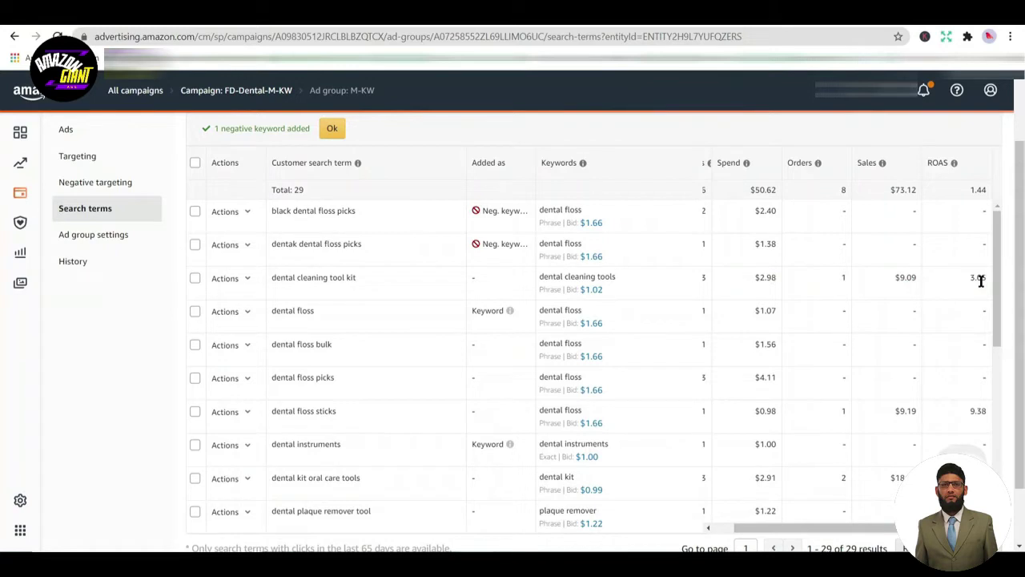
Copy the search term "dental floss bulk", look through its Amazon.com store results and return to the M-KW search terms
triple_click(321, 348)
key(ctrl+c)
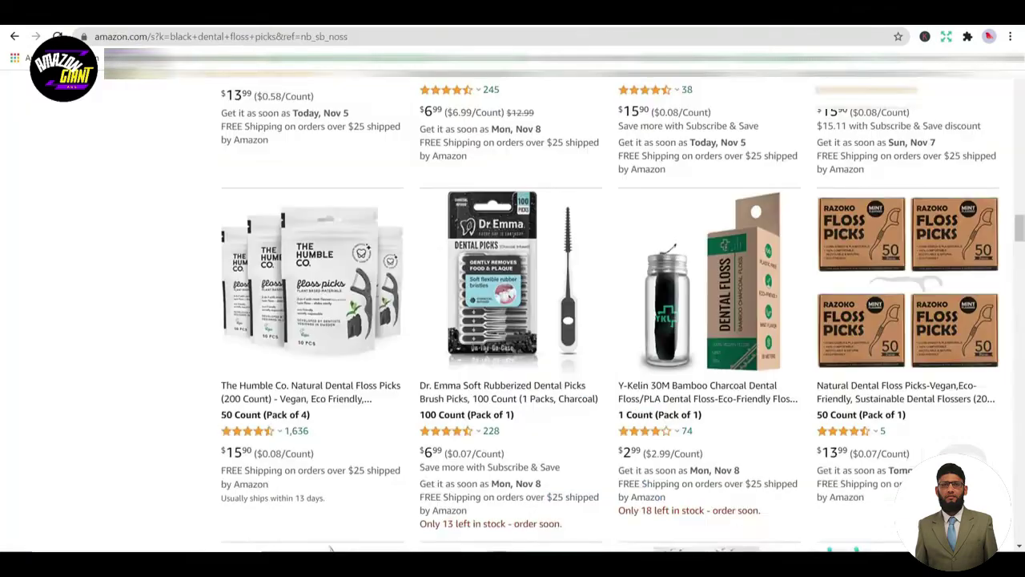
scroll(357, 152, up, 15)
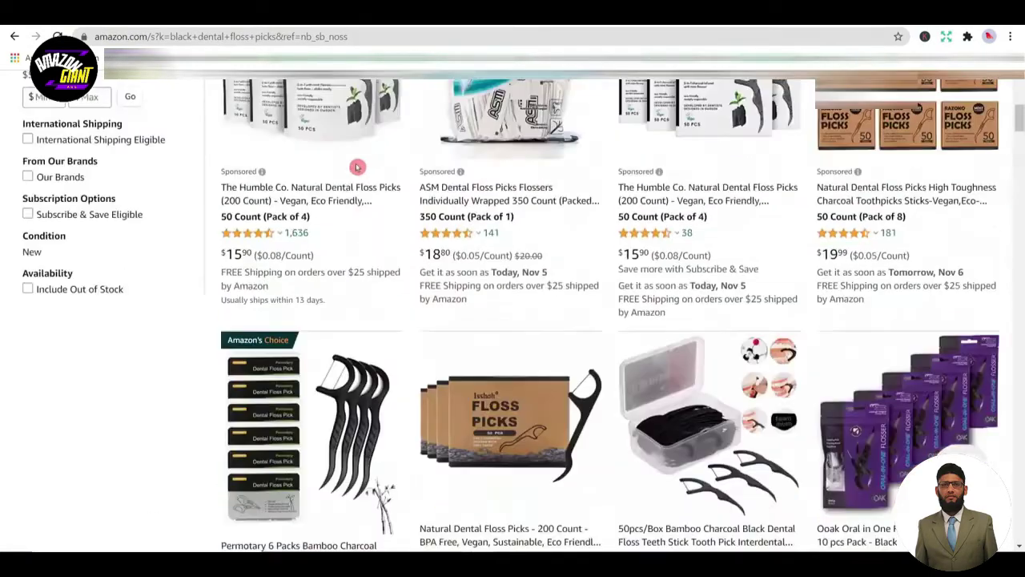
scroll(358, 167, up, 5)
triple_click(330, 89)
key(ctrl+v)
key(Return)
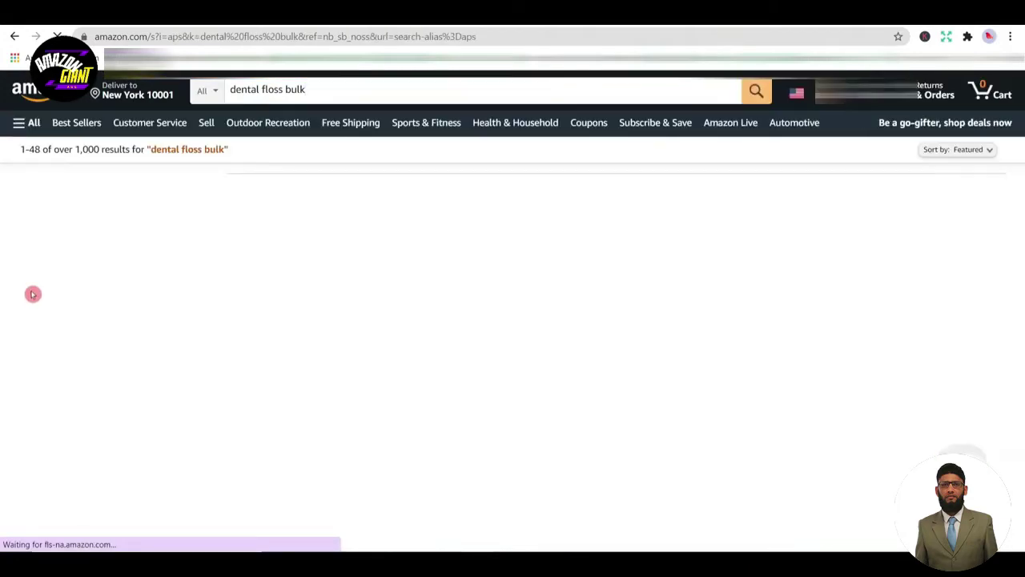
scroll(30, 297, down, 2)
scroll(30, 297, down, 10)
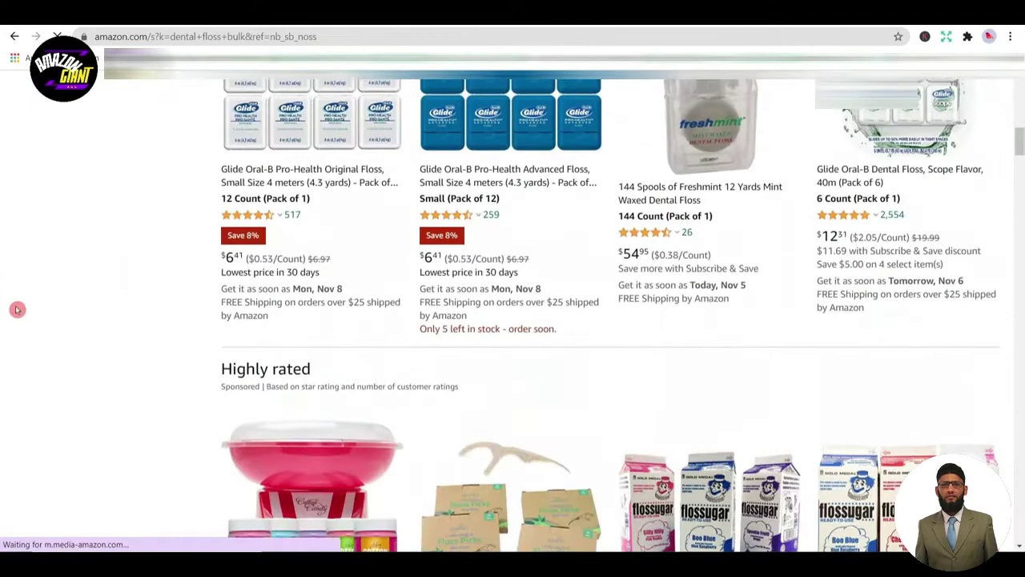
key(ctrl+Tab)
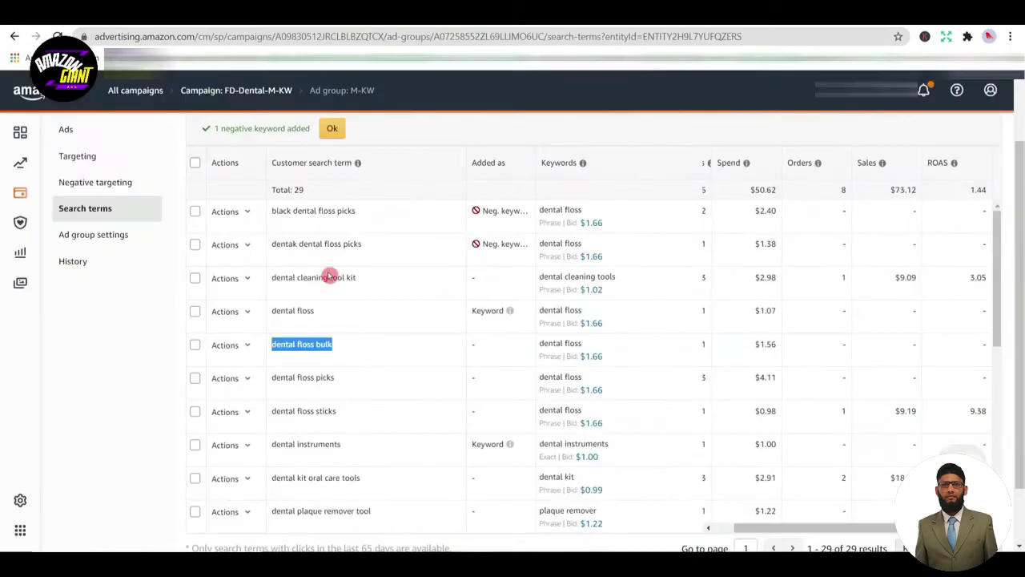
Add the search term "dental floss bulk" as a negative exact and a negative phrase keyword
click(247, 353)
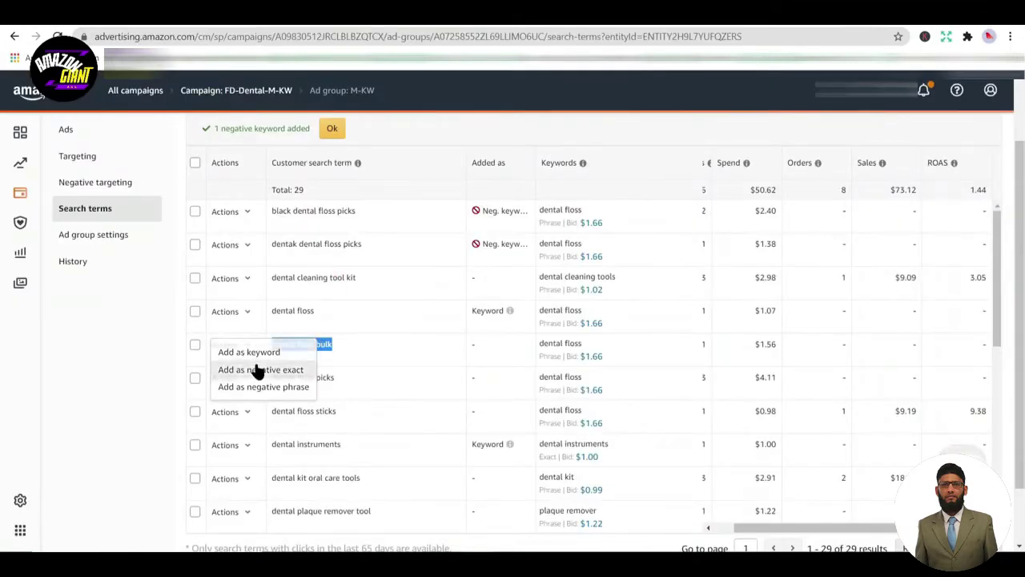
click(256, 368)
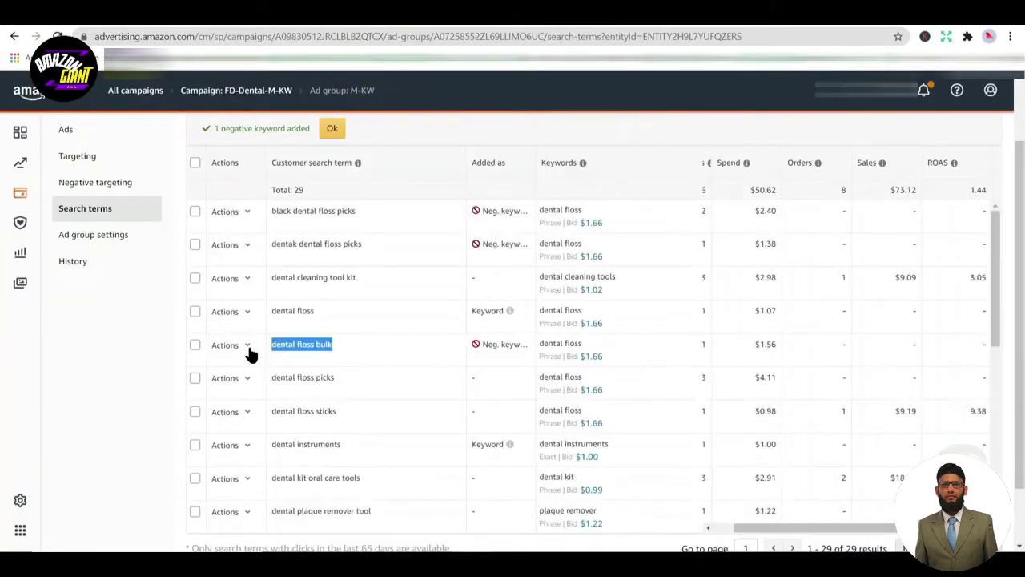
click(250, 353)
click(259, 391)
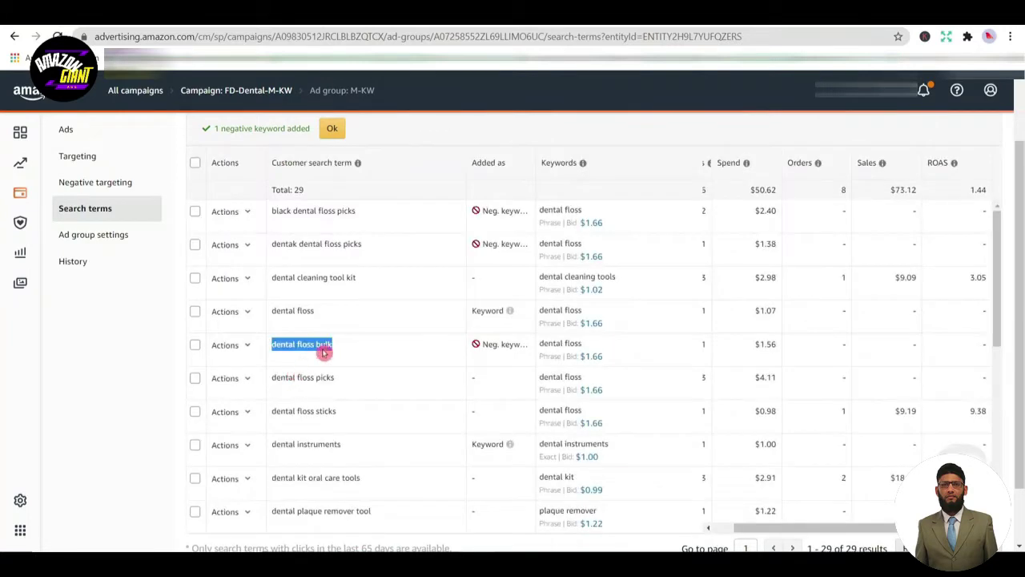
Copy the search term "dental floss picks" and search for it on the Amazon.com store
scroll(412, 343, down, 1)
scroll(412, 342, down, 1)
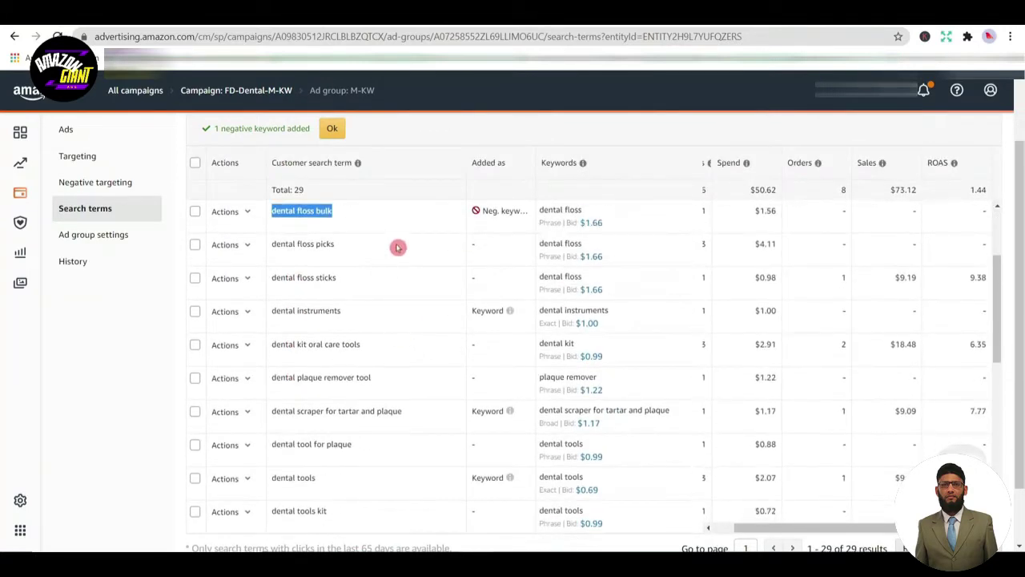
double_click(301, 245)
triple_click(300, 244)
key(ctrl+c)
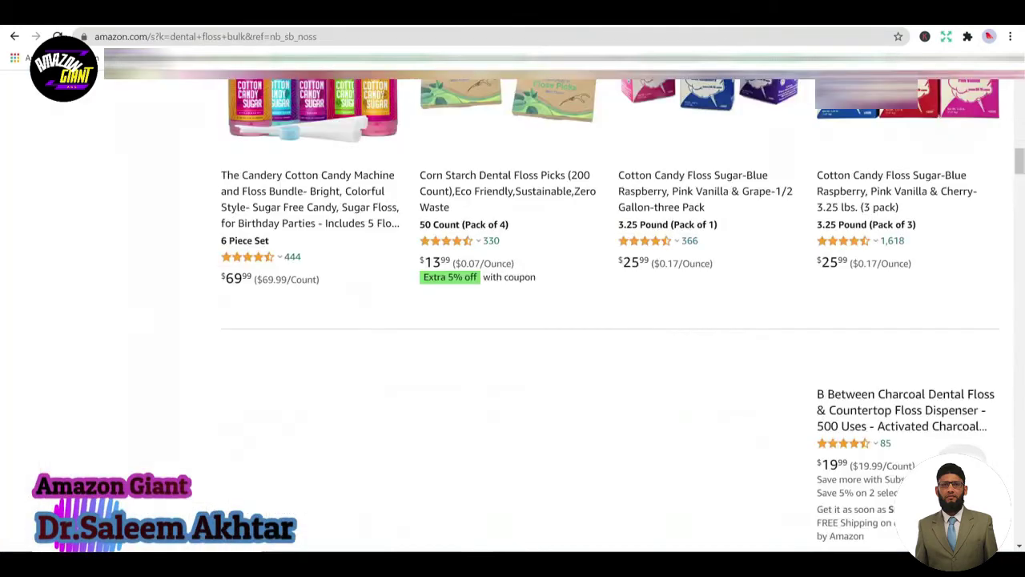
scroll(293, 199, up, 15)
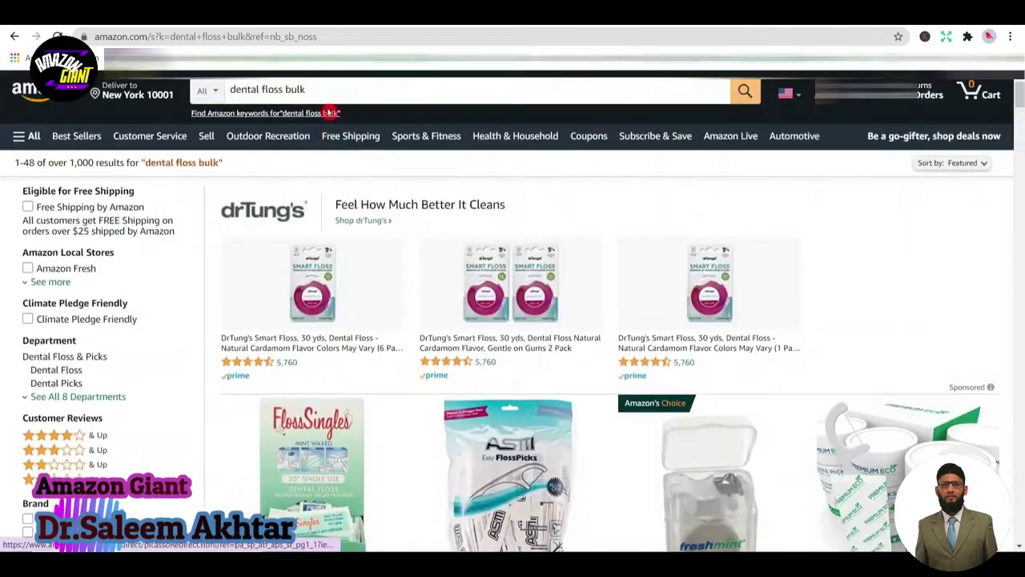
triple_click(339, 86)
key(ctrl+v)
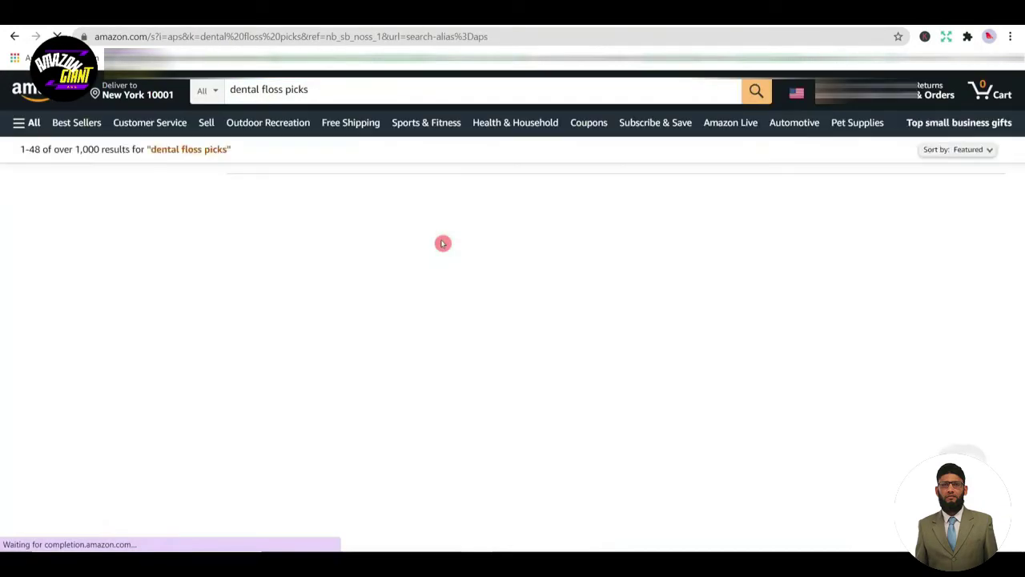
Look through the store results, return to the M-KW search terms and add "dental floss picks" as a negative exact keyword
scroll(449, 248, down, 5)
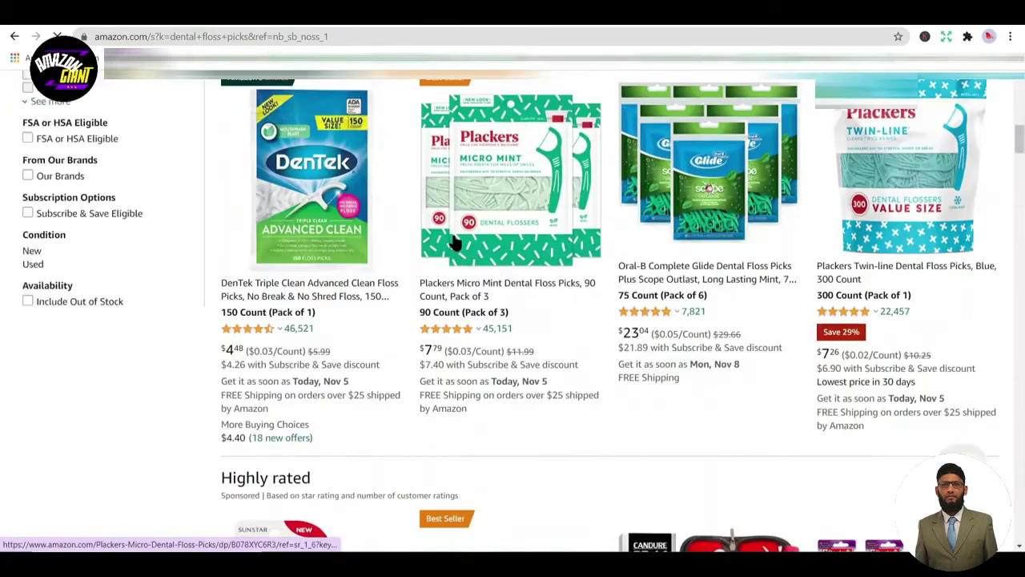
scroll(457, 240, down, 5)
scroll(507, 233, down, 10)
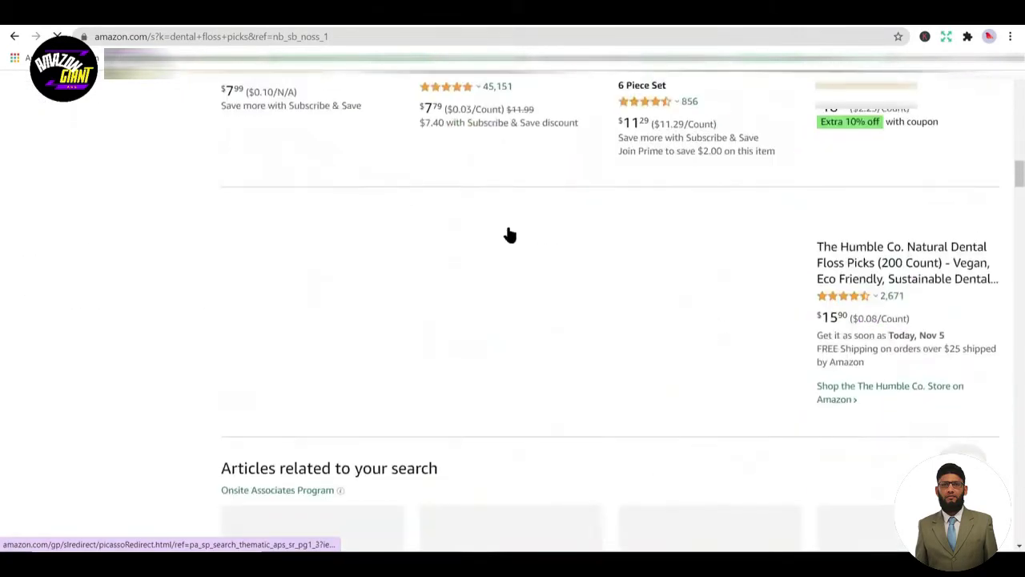
scroll(212, 303, down, 10)
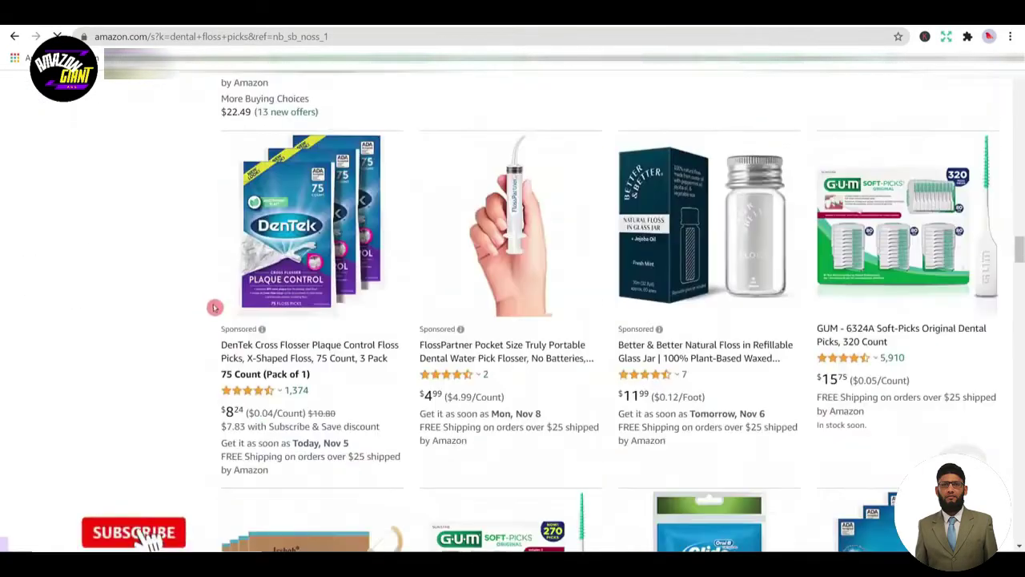
scroll(221, 298, down, 15)
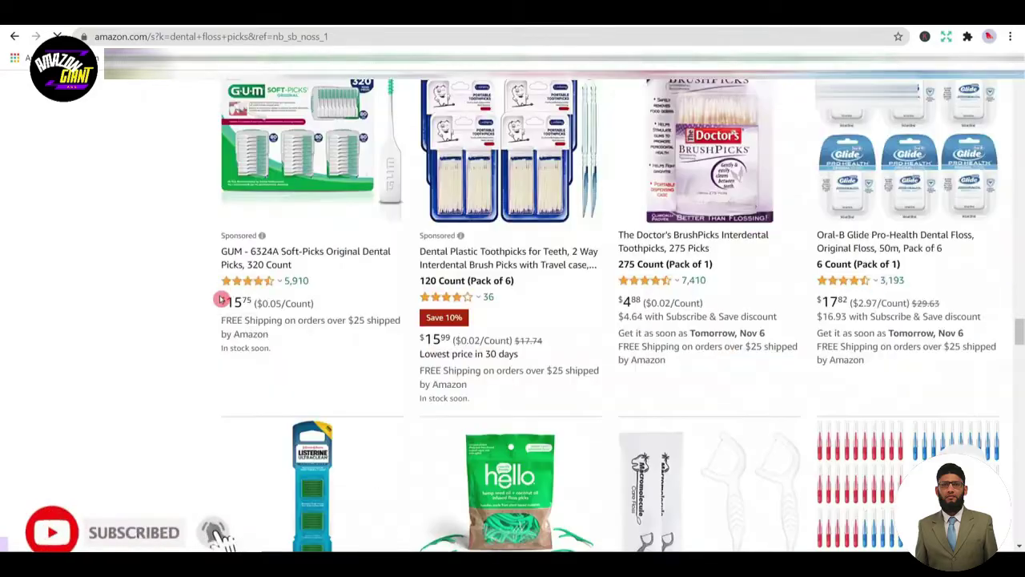
scroll(290, 233, down, 15)
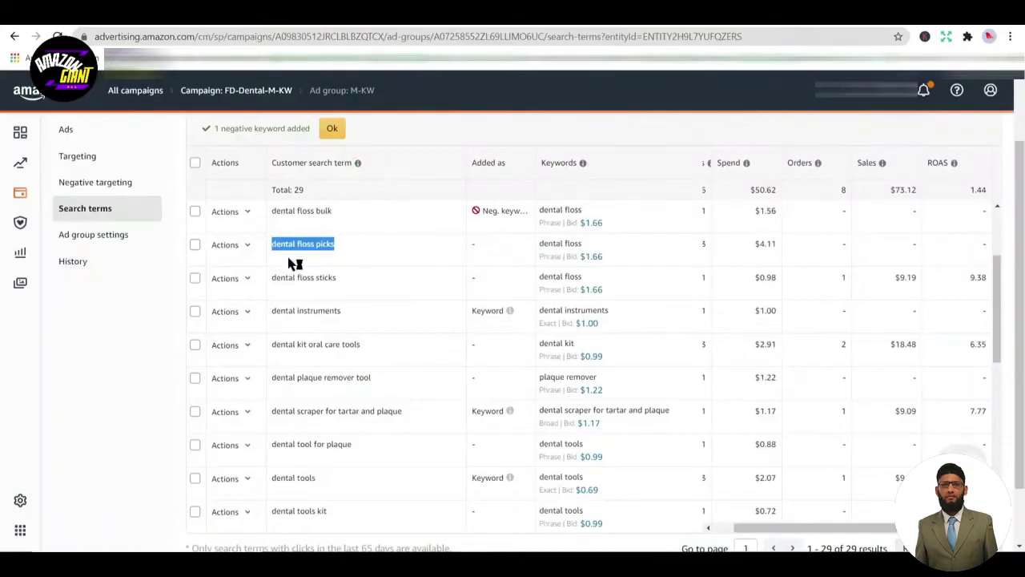
click(249, 250)
click(251, 272)
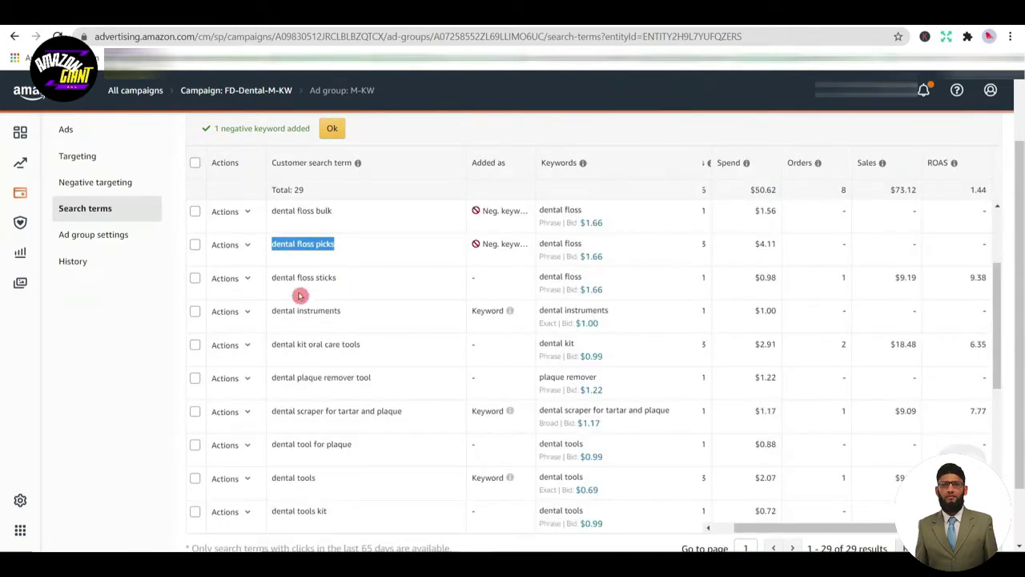
Check the match details of "dental floss sticks" and add it to M-KW as phrase and broad keywords at suggested bids of $0.89 and $0.88
triple_click(327, 280)
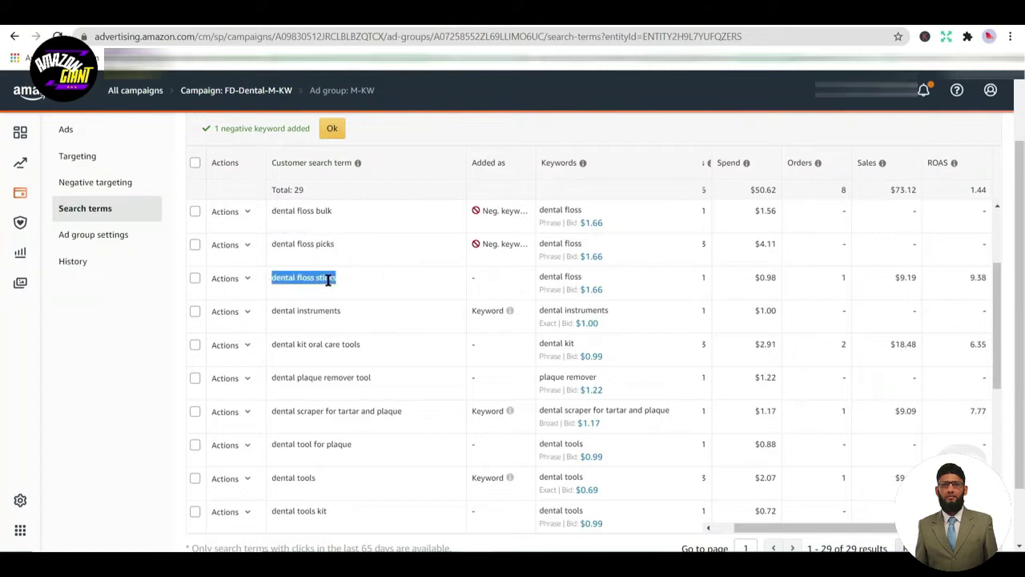
double_click(570, 276)
triple_click(551, 290)
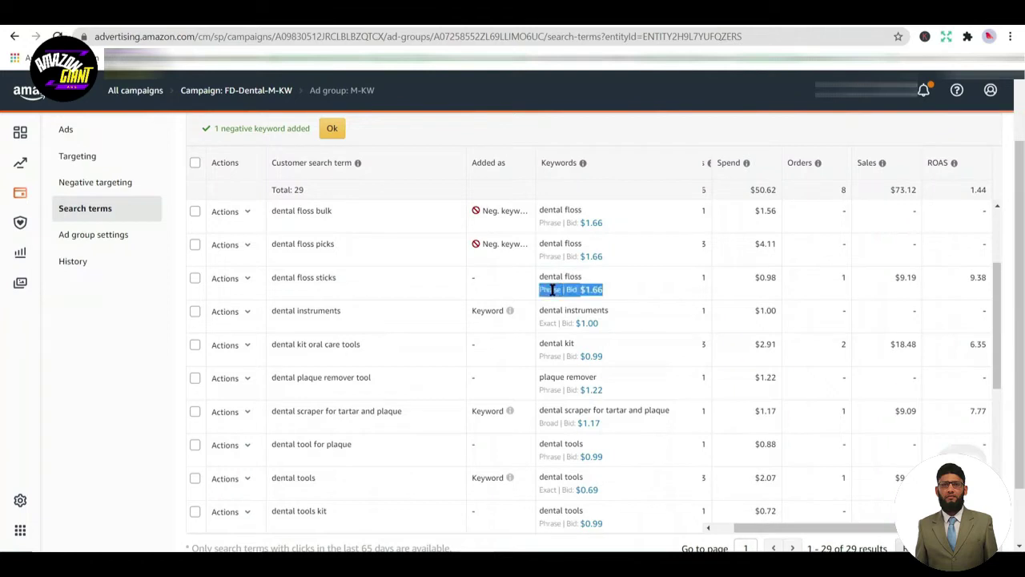
triple_click(334, 276)
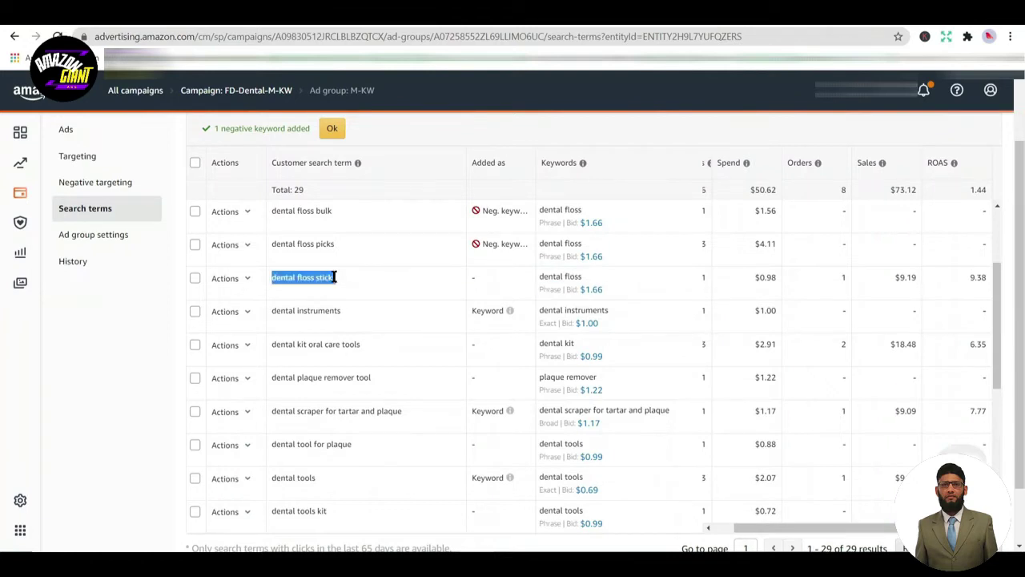
triple_click(334, 277)
drag(336, 277, 316, 274)
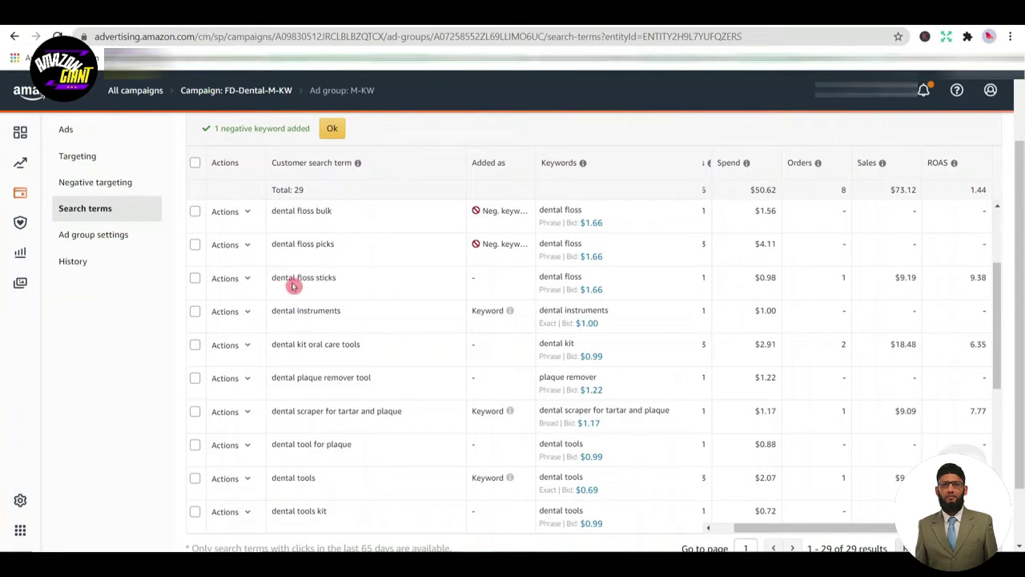
click(245, 279)
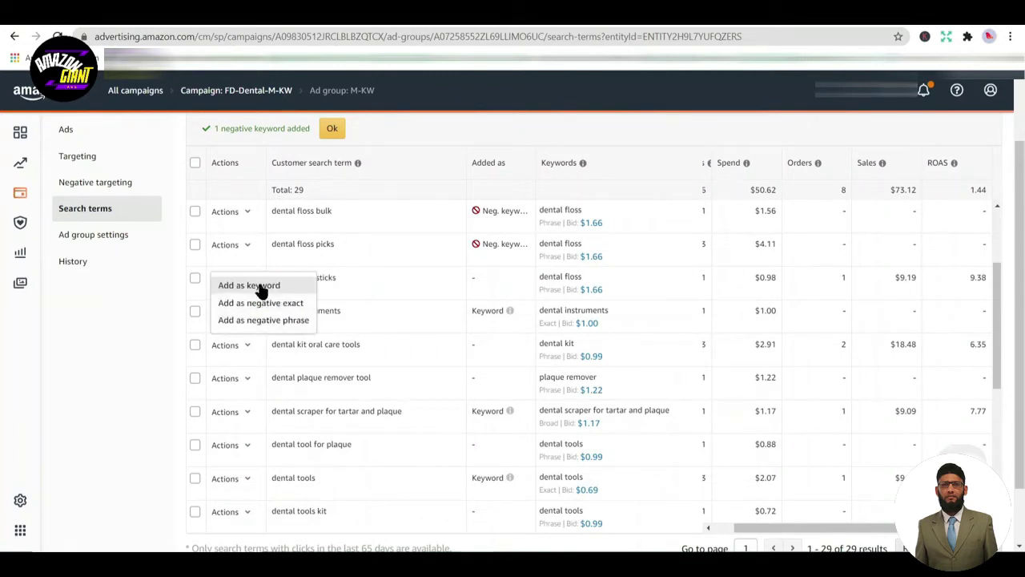
click(260, 285)
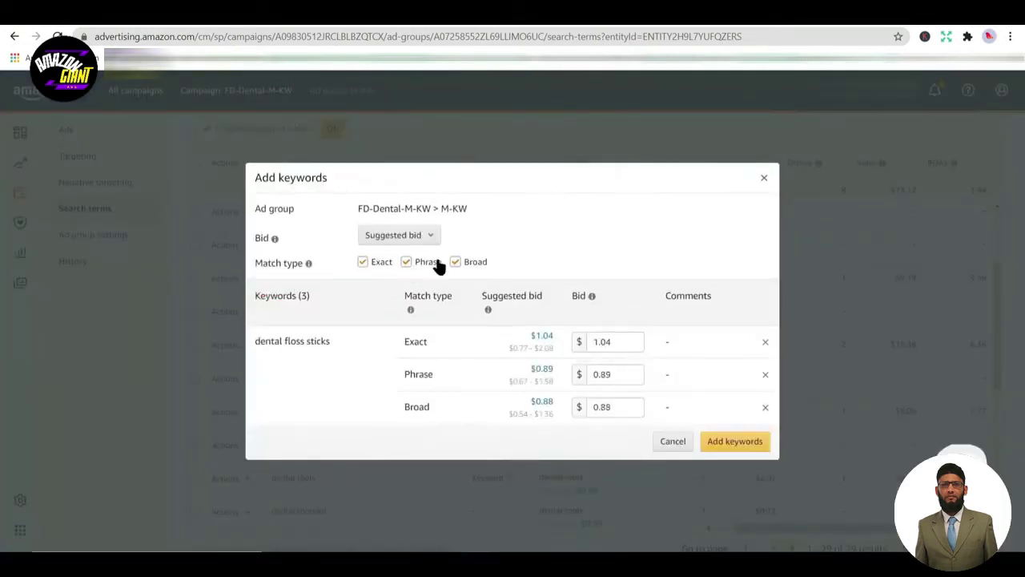
click(362, 262)
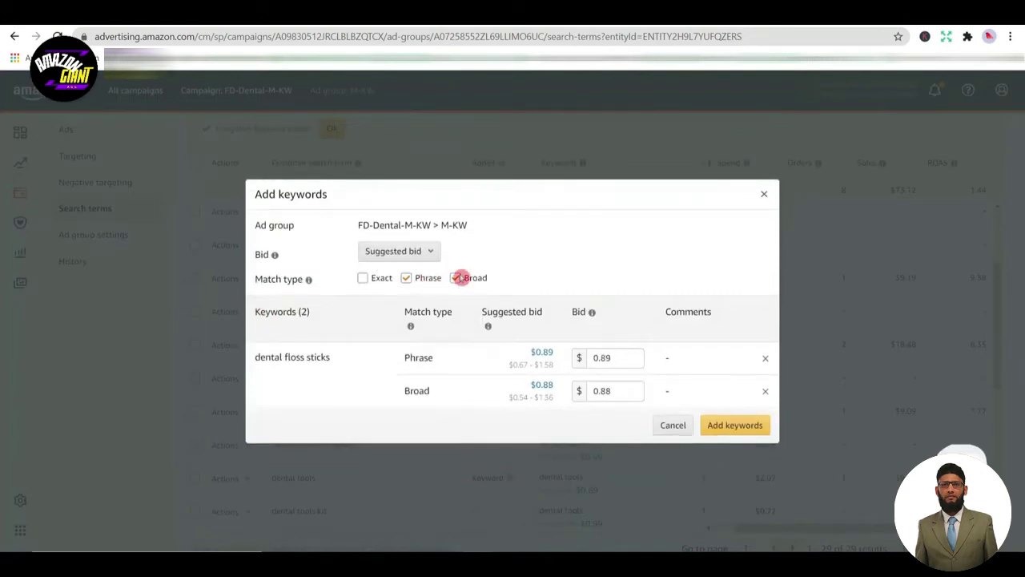
click(734, 425)
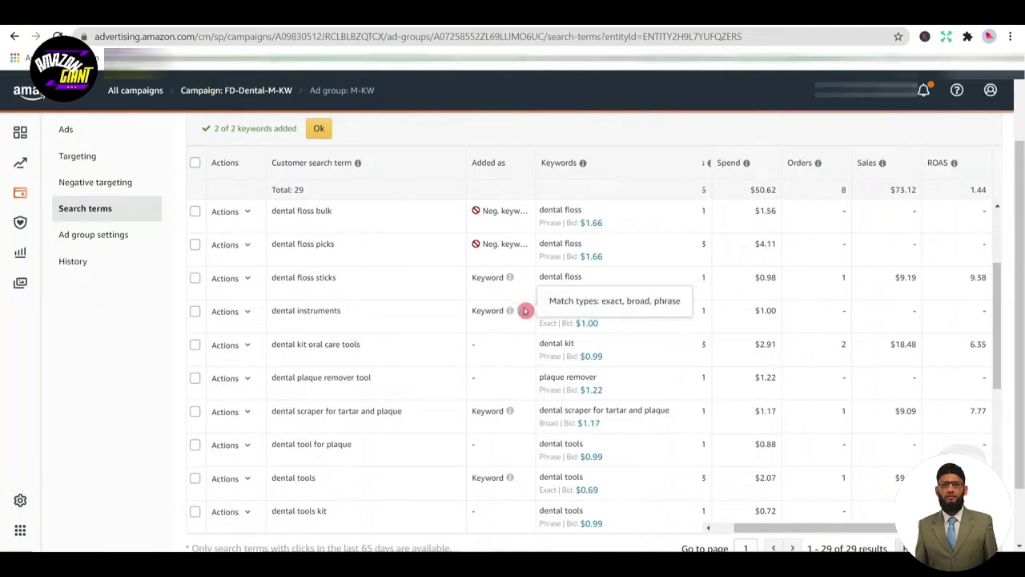
Add the search term "dental kit oral care tools" to M-KW as phrase and broad keywords at suggested bids of $1.01 and $0.91
triple_click(548, 343)
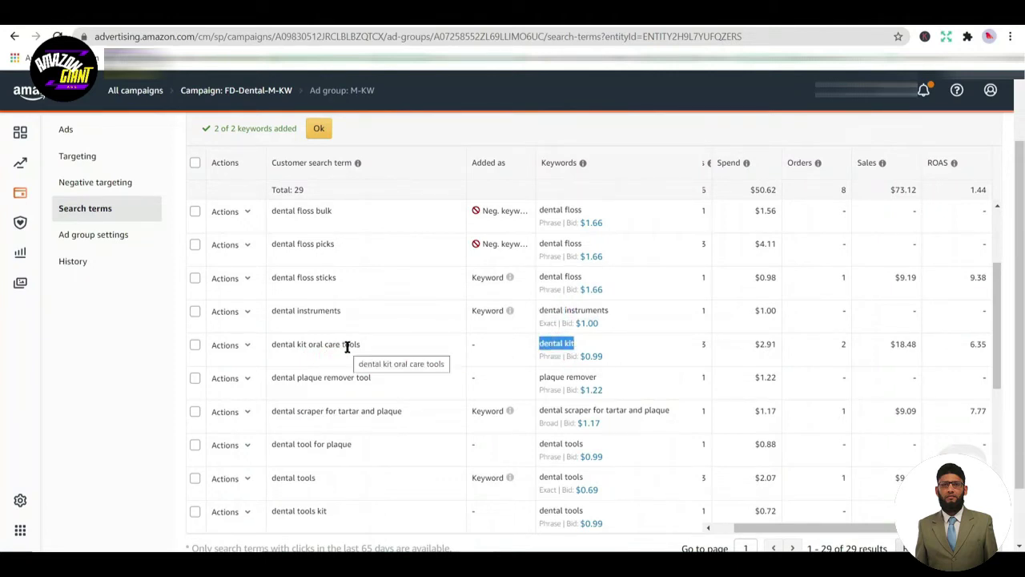
click(248, 354)
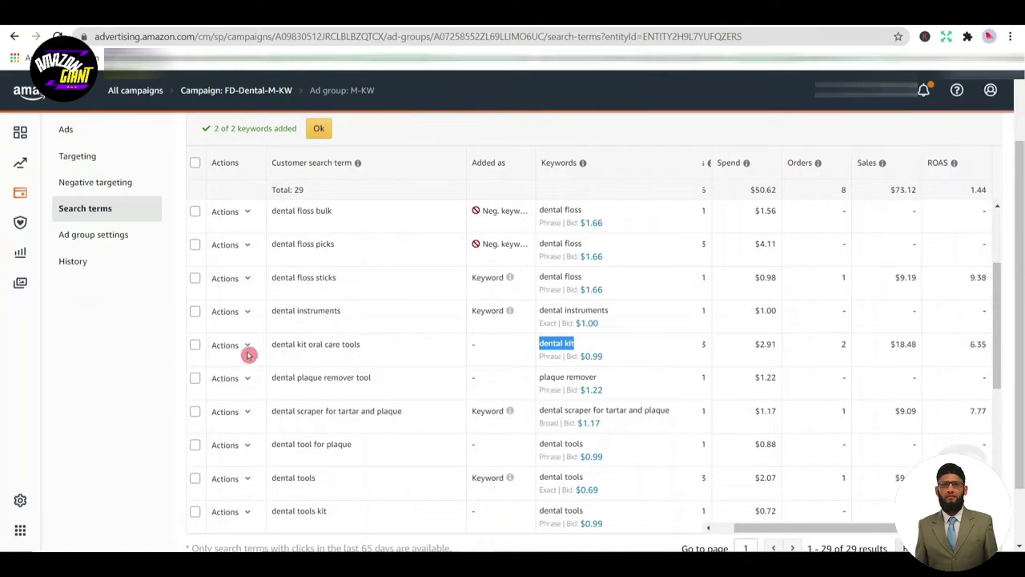
click(247, 352)
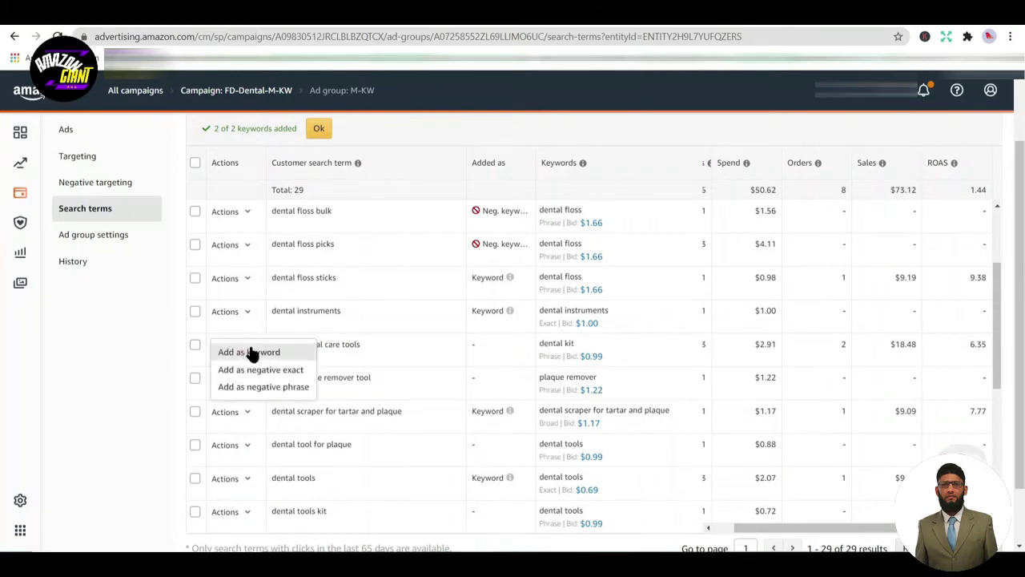
click(274, 353)
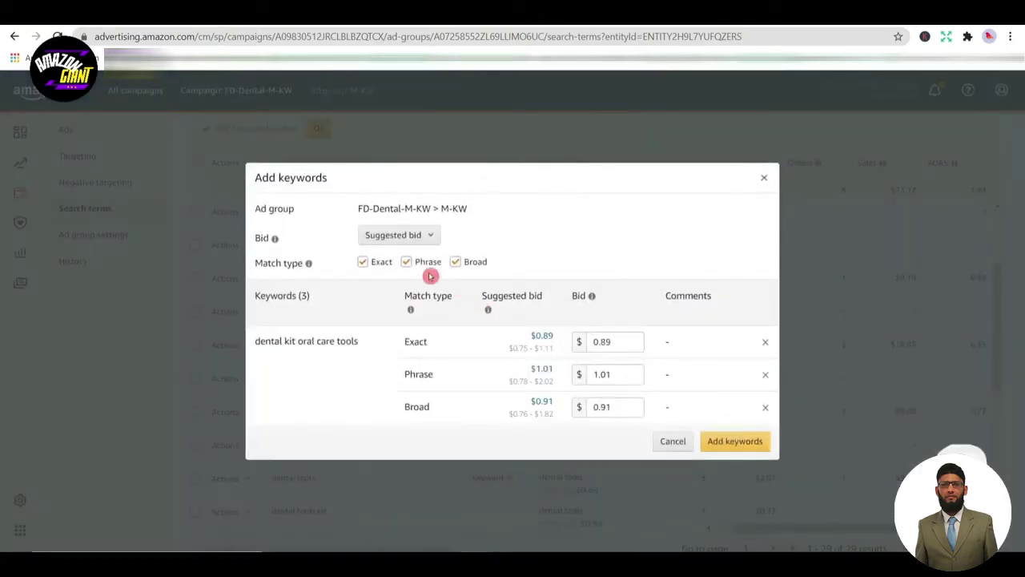
click(362, 261)
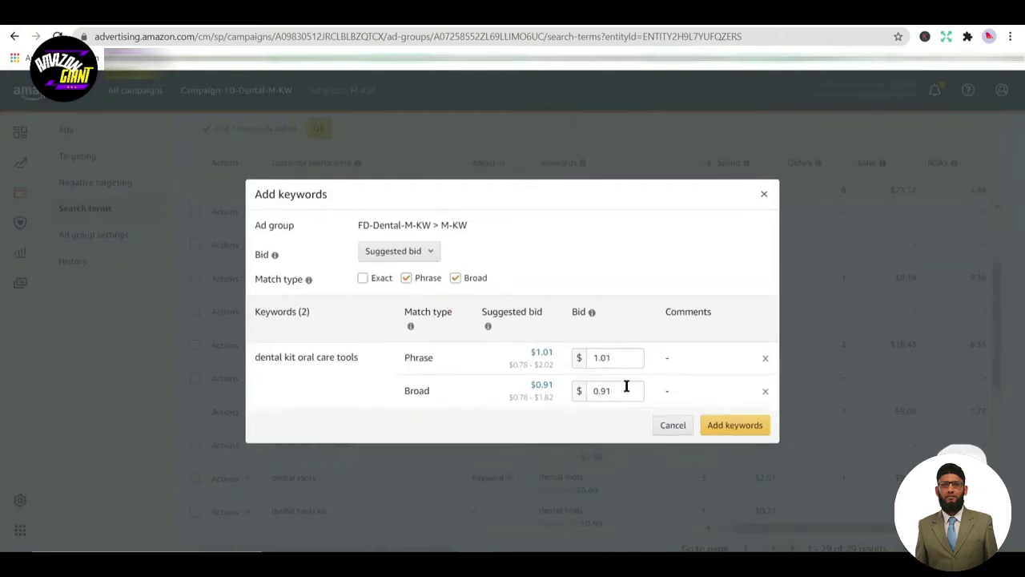
click(726, 426)
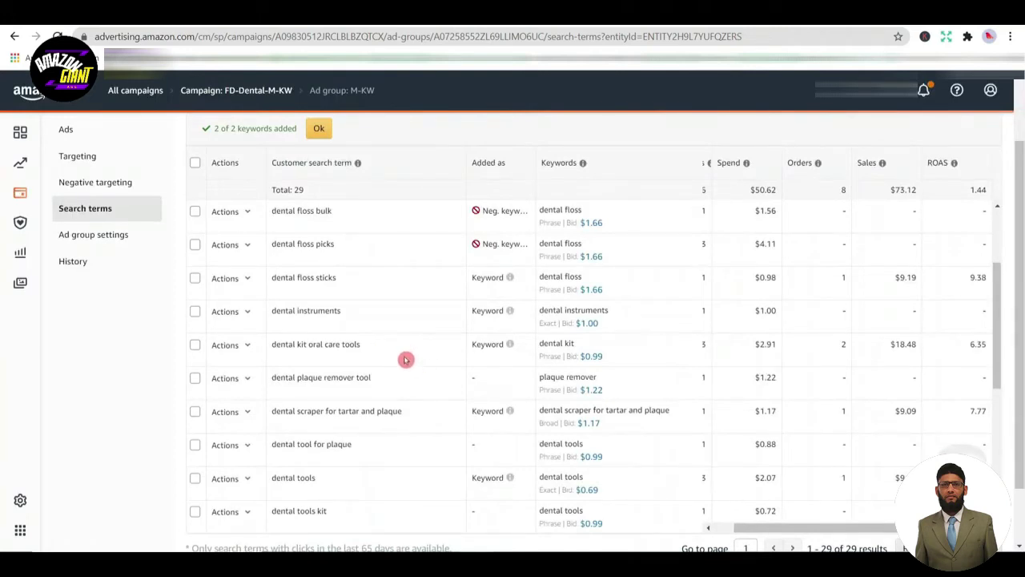
Review the following search terms, including "dental plaque remover tool" and "dentist tool kit", for spend, orders and ROAS
scroll(405, 360, down, 1)
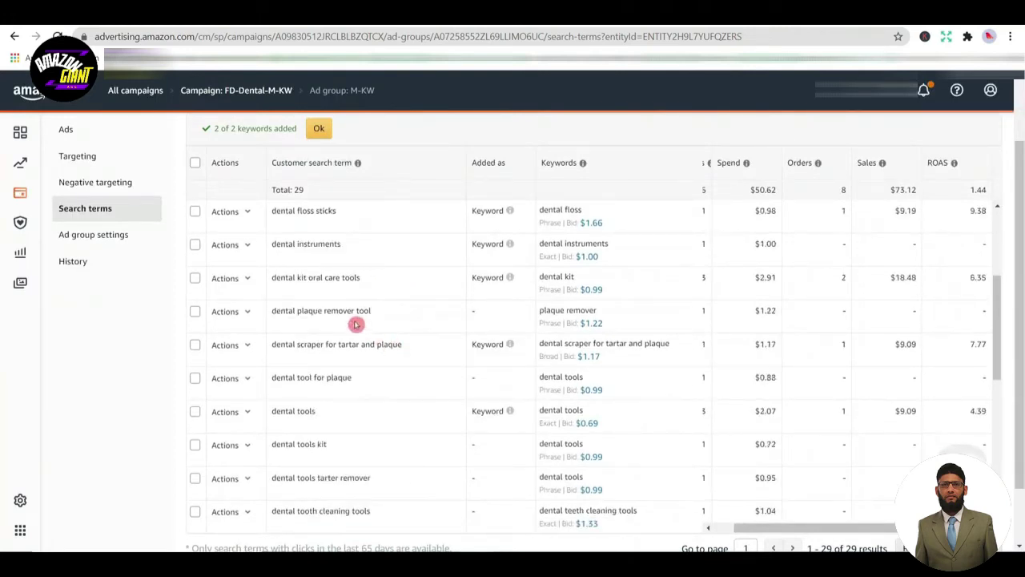
triple_click(325, 313)
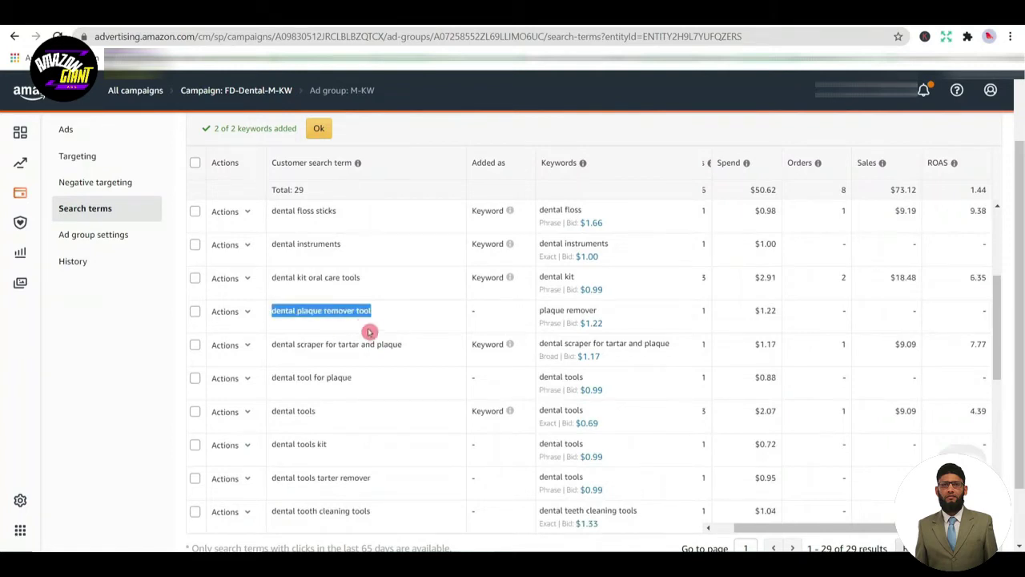
scroll(386, 306, down, 1)
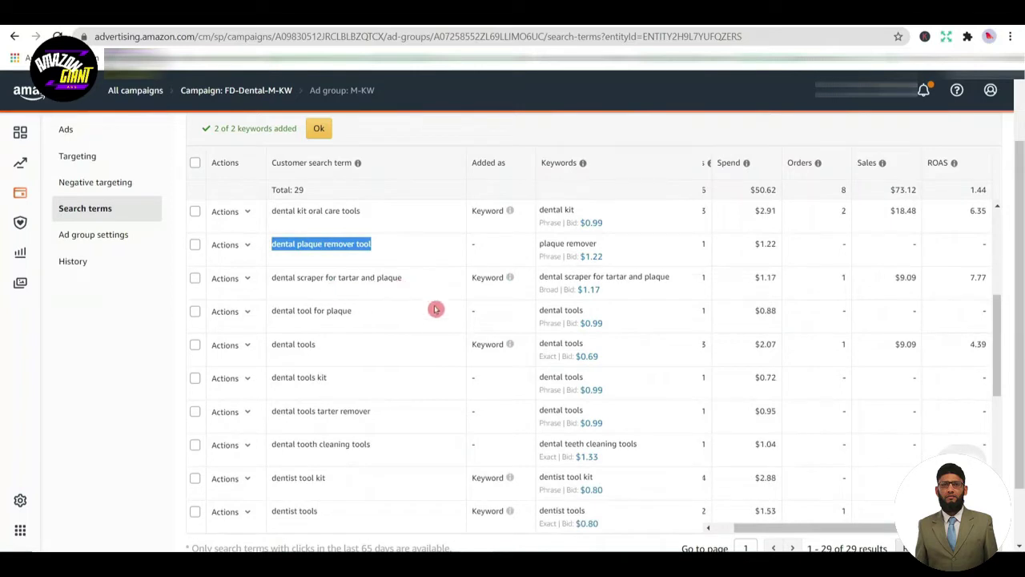
scroll(421, 311, down, 1)
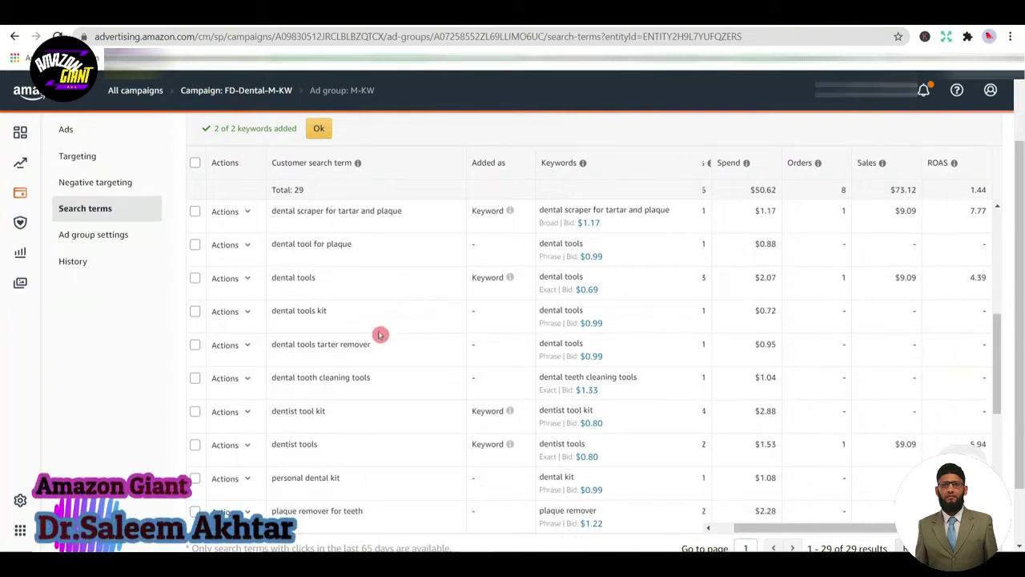
double_click(313, 420)
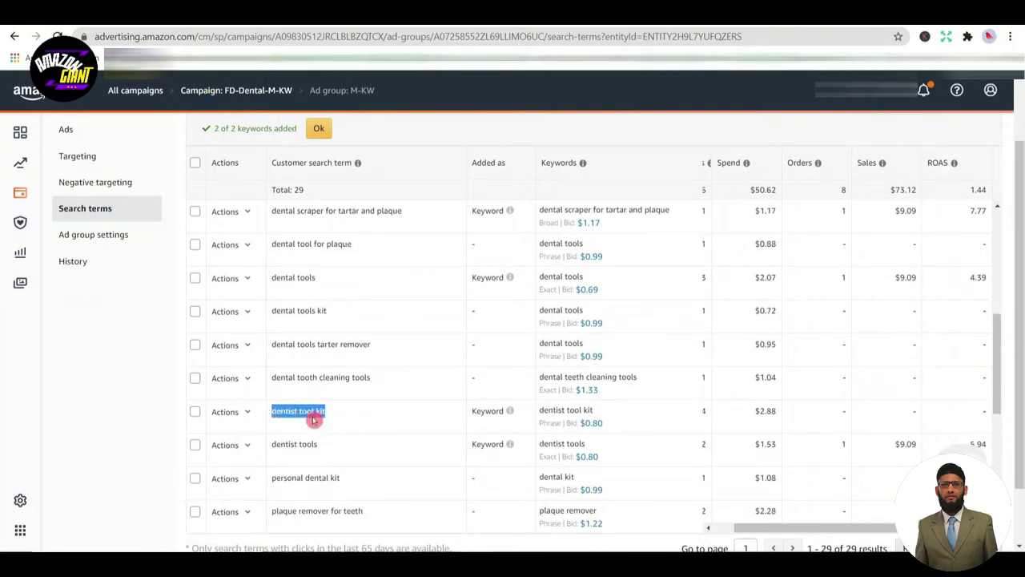
Check the spend of the search term "reach dental floss" and add it as a negative exact keyword
scroll(325, 388, down, 2)
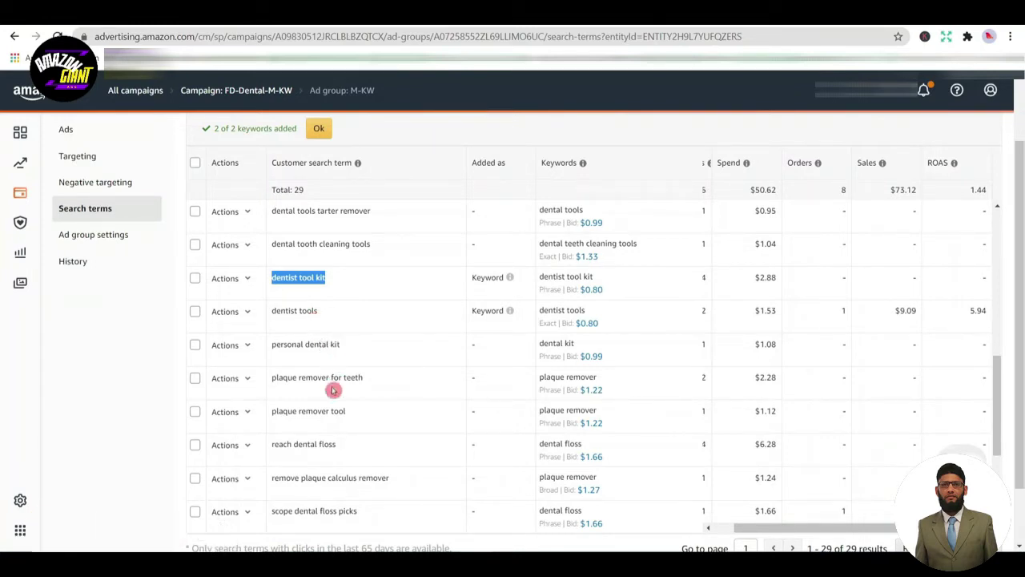
scroll(340, 392, down, 1)
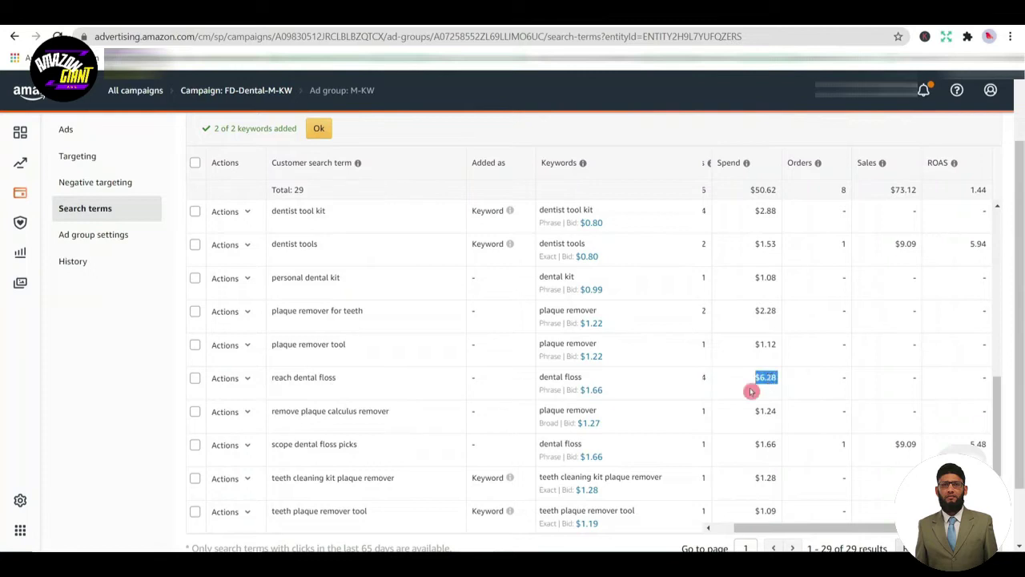
click(242, 378)
click(259, 404)
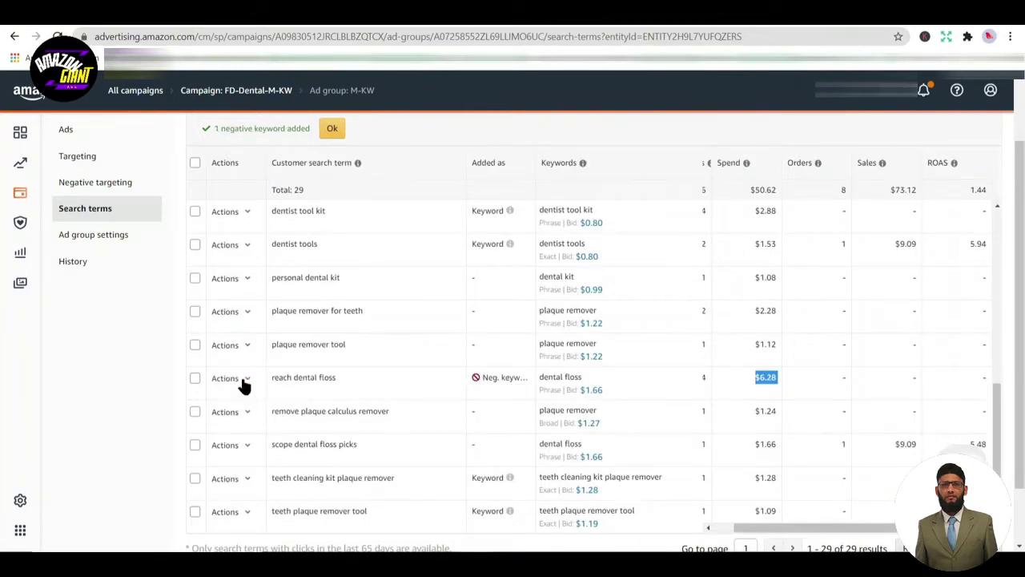
Add the search term "reach dental floss" as a negative phrase keyword and check the performance of "scope dental floss picks"
click(243, 380)
click(257, 421)
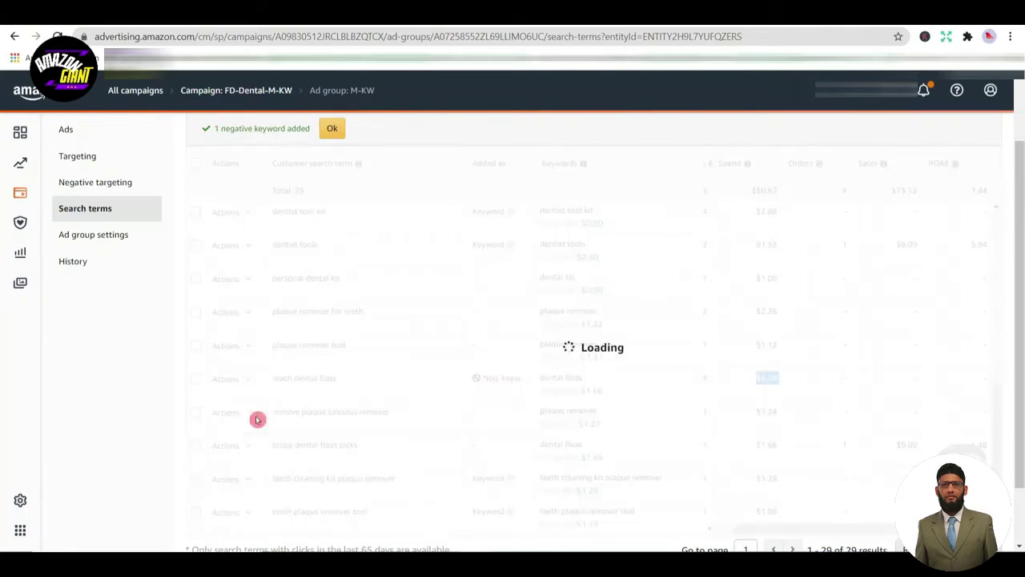
scroll(288, 346, down, 3)
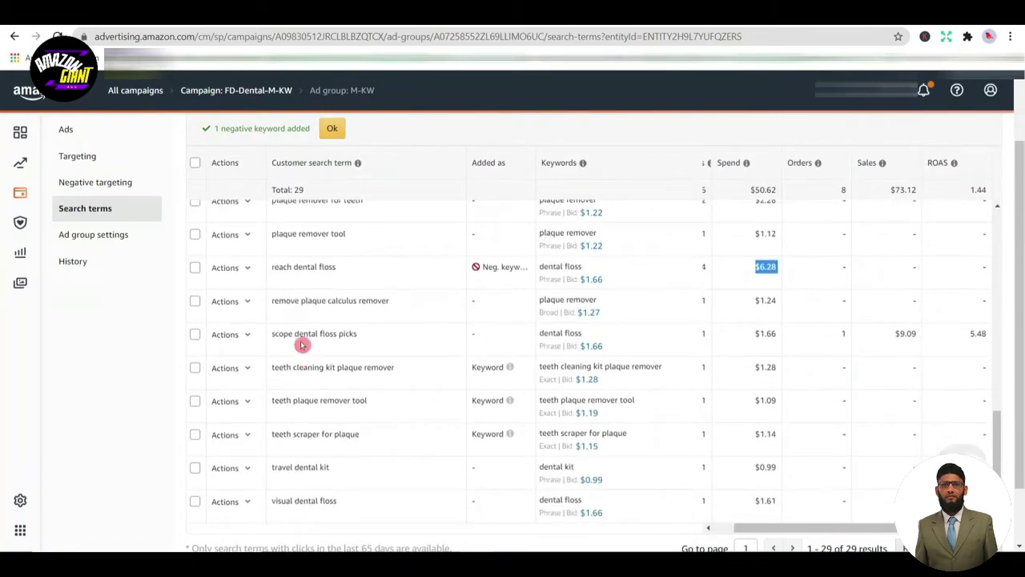
triple_click(302, 345)
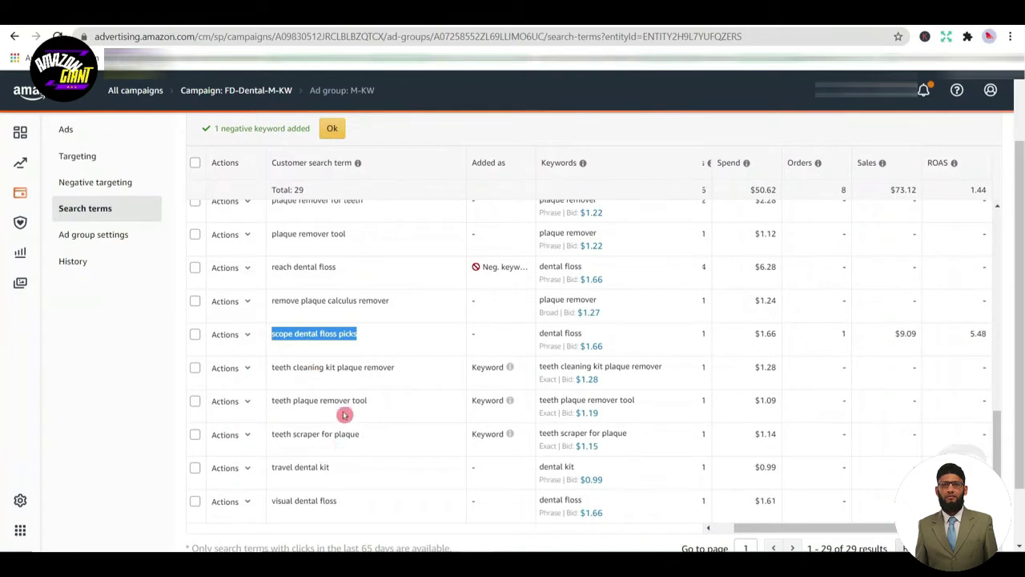
Search the Amazon store for the term "visual dental floss" and look through the product results for relevance
triple_click(293, 500)
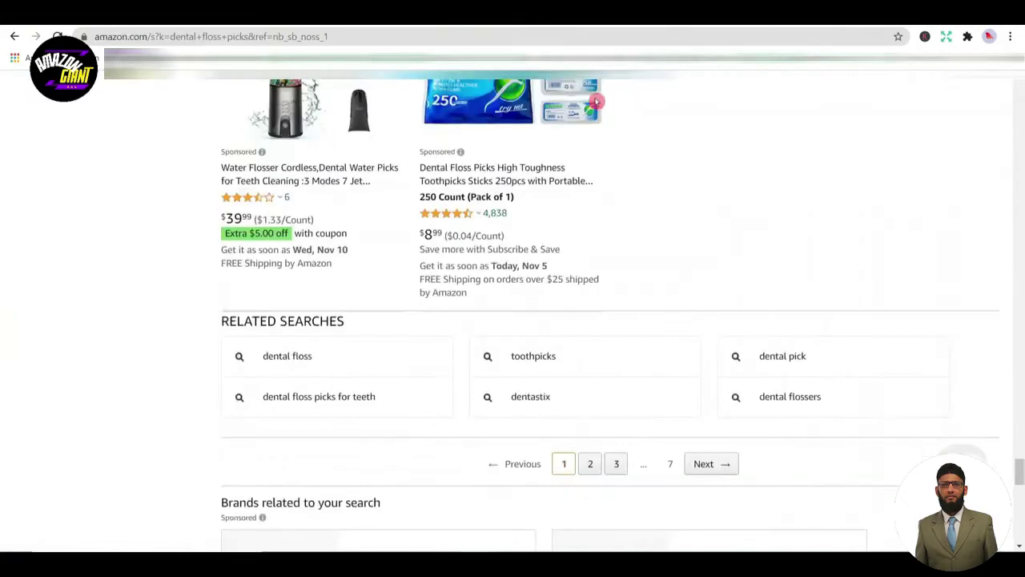
scroll(384, 207, up, 10)
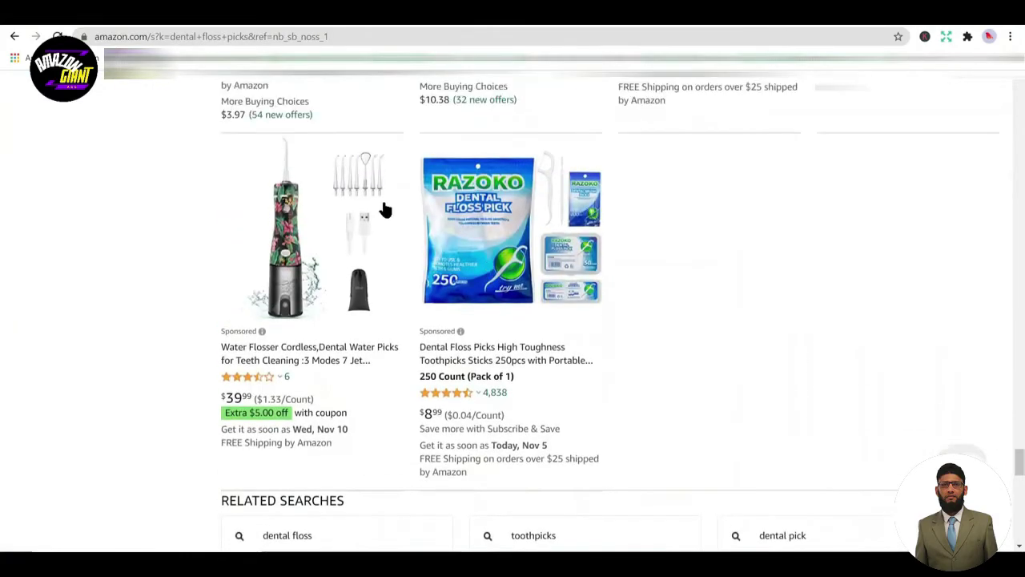
scroll(383, 204, up, 15)
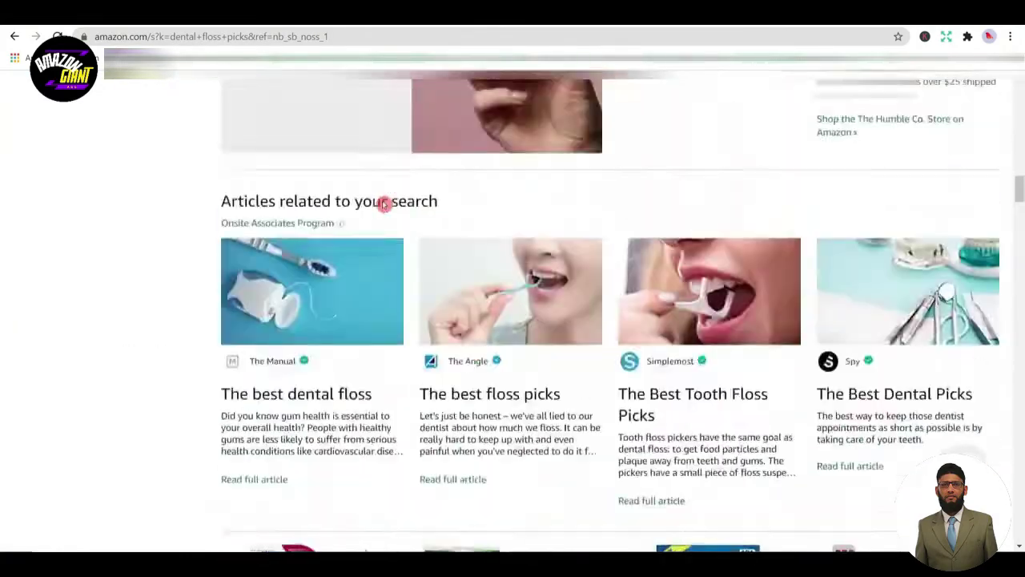
scroll(381, 201, up, 5)
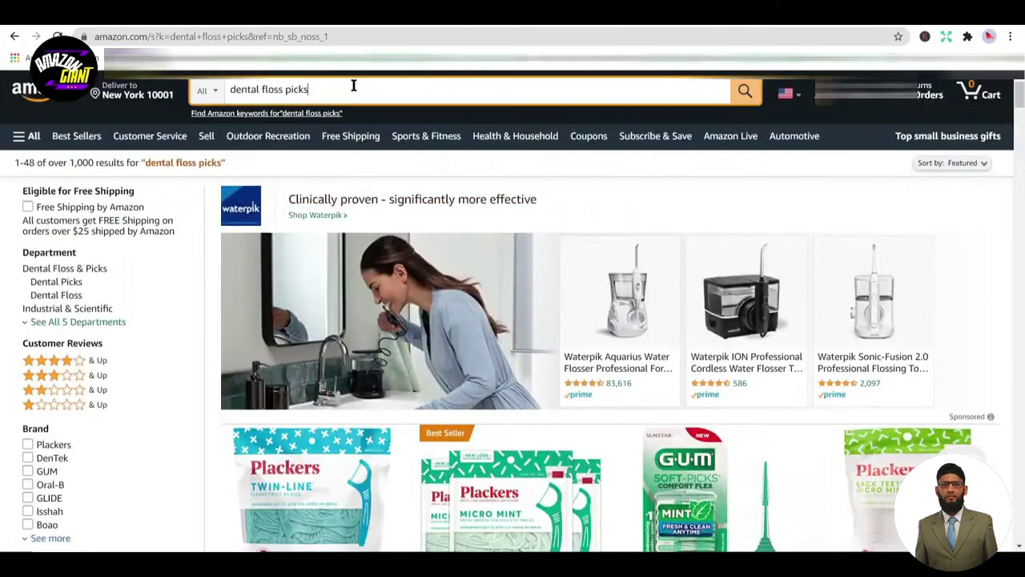
triple_click(353, 85)
text(visual dental floss)
key(Return)
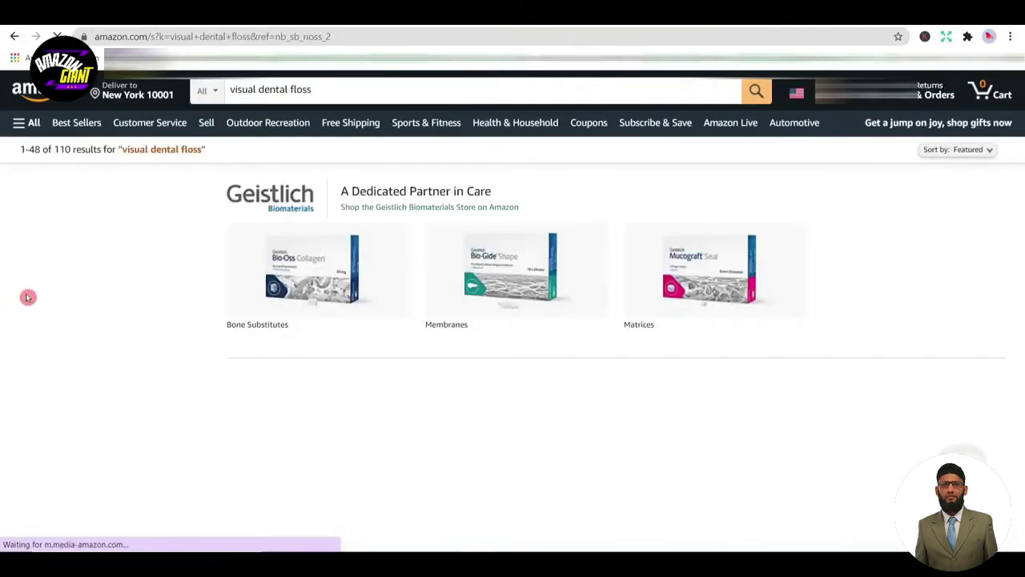
scroll(238, 245, down, 2)
scroll(241, 243, down, 10)
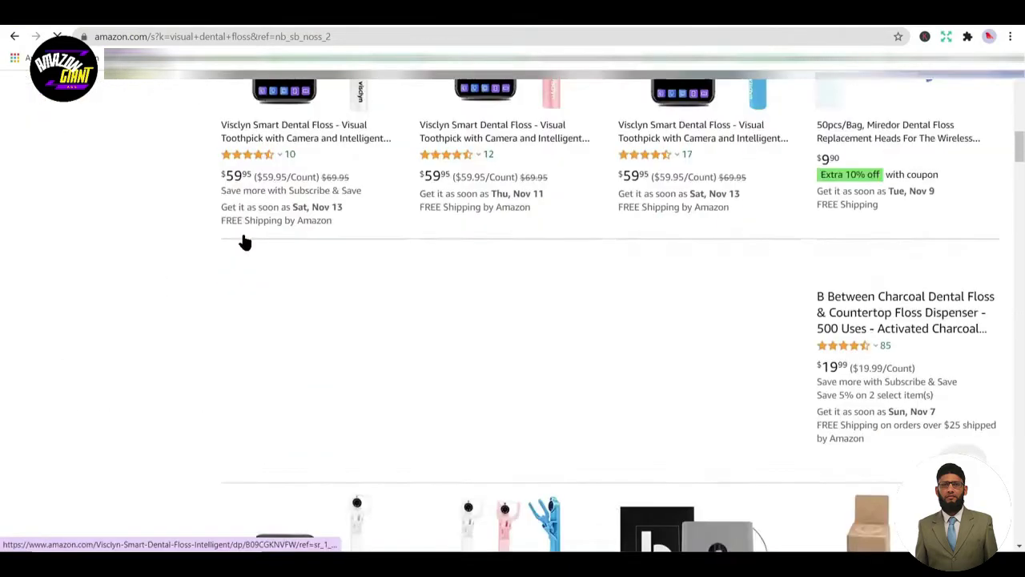
scroll(246, 242, down, 15)
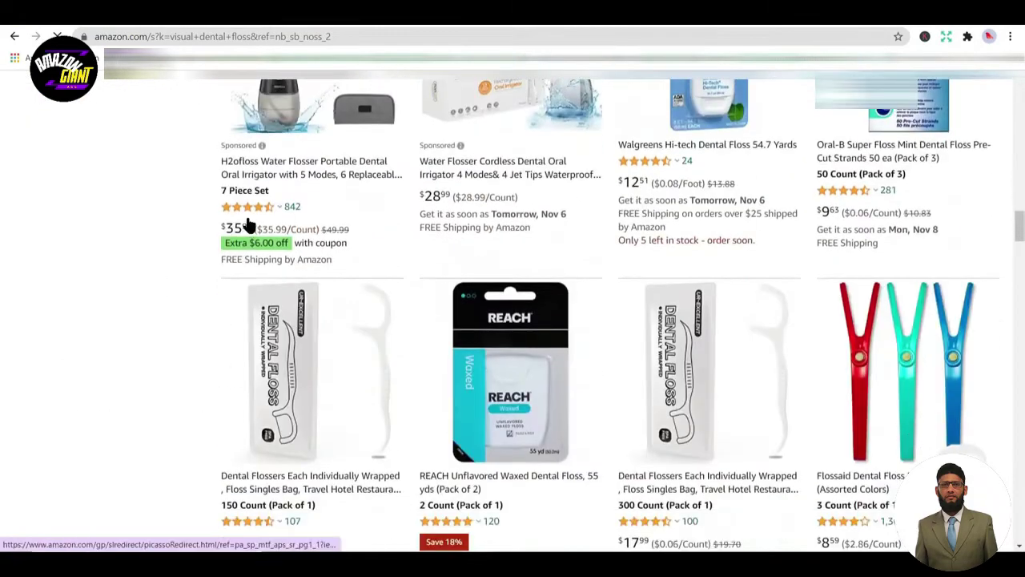
scroll(248, 220, down, 15)
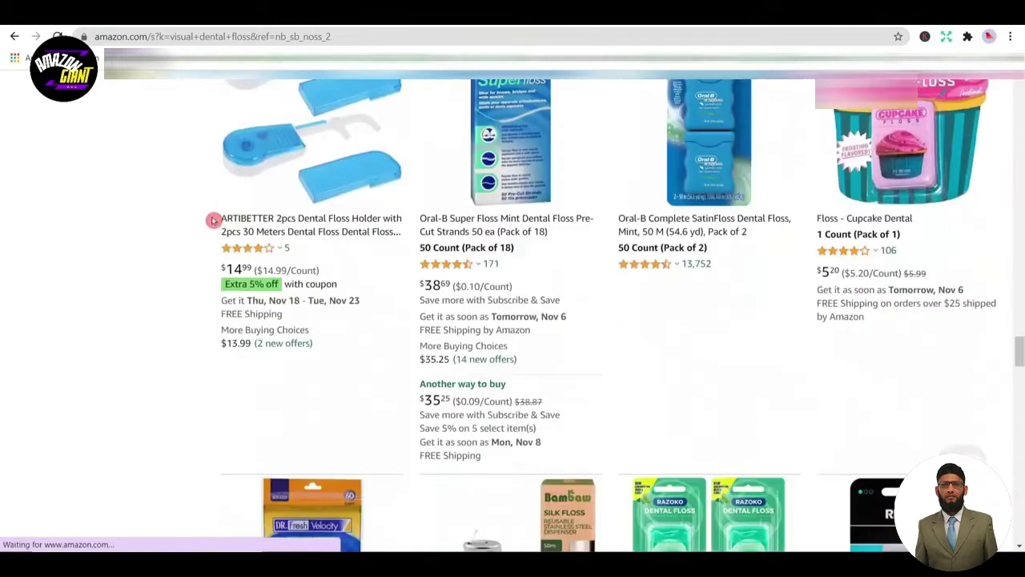
Return to the M-KW search terms and add "visual dental floss" as negative exact and negative phrase keywords
click(357, 29)
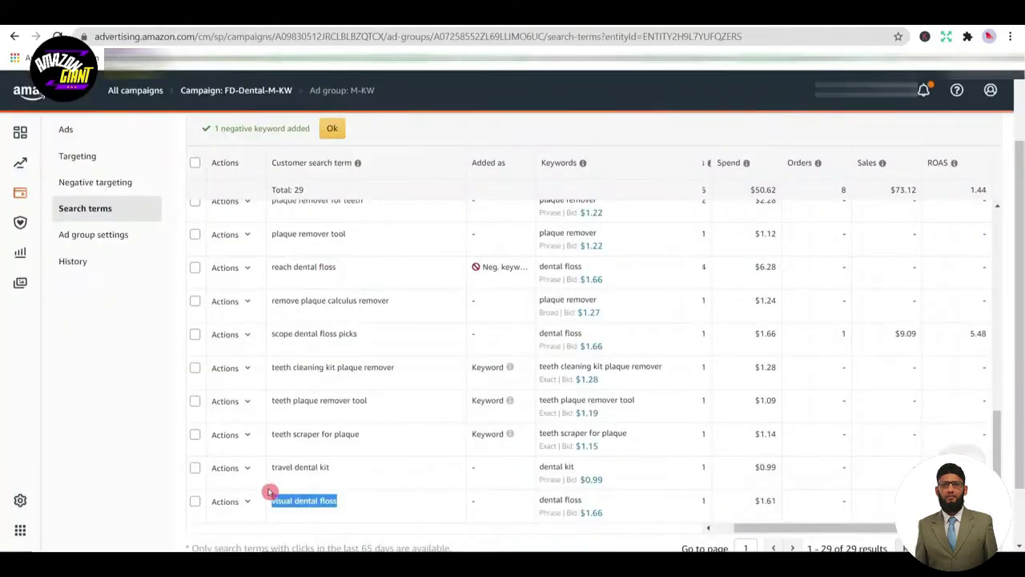
click(242, 503)
click(240, 517)
click(234, 504)
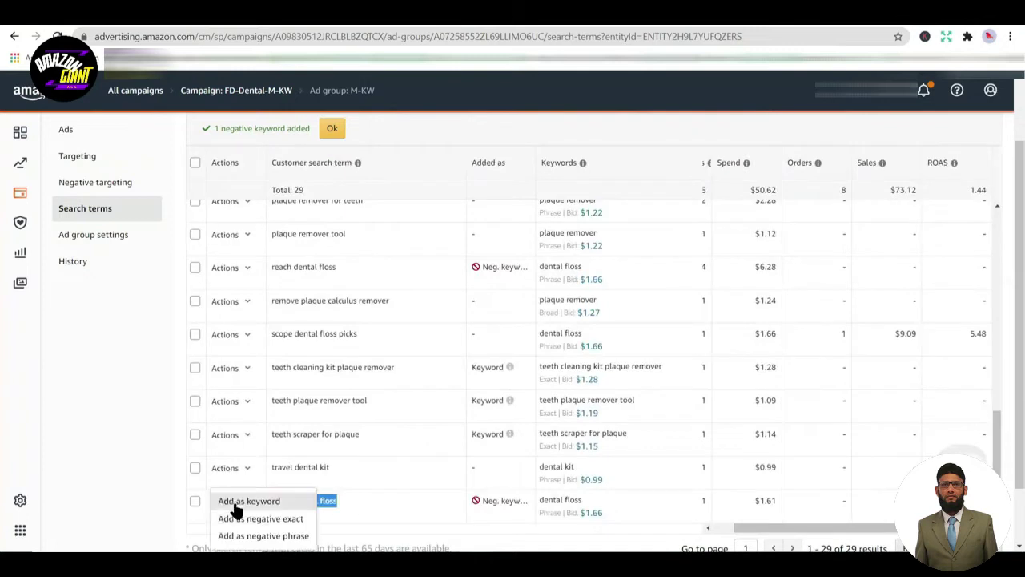
click(256, 537)
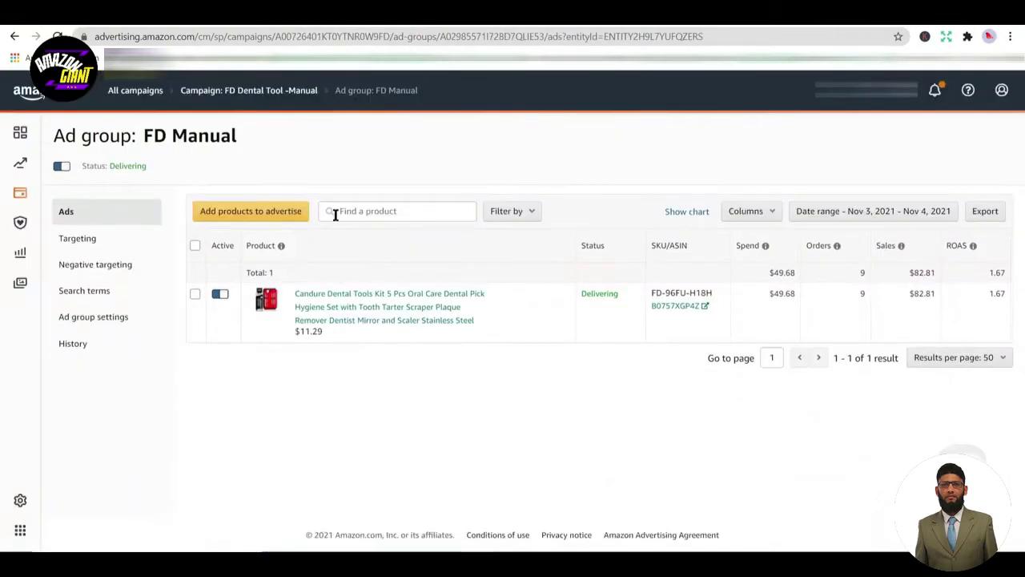
Open the search terms of the FD Manual ad group and add "biodegradable dental picks" as a negative exact keyword
click(104, 292)
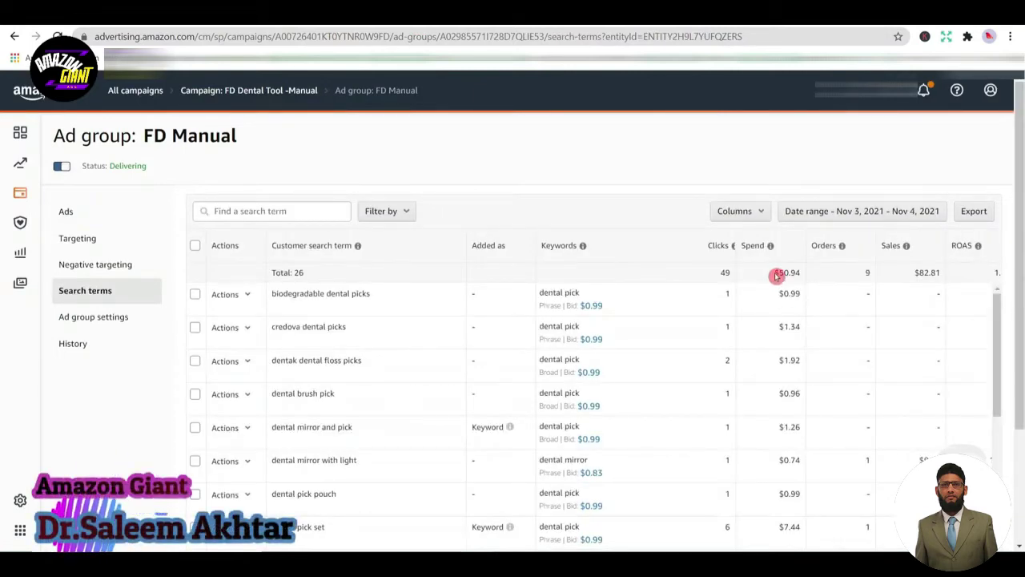
scroll(843, 290, down, 1)
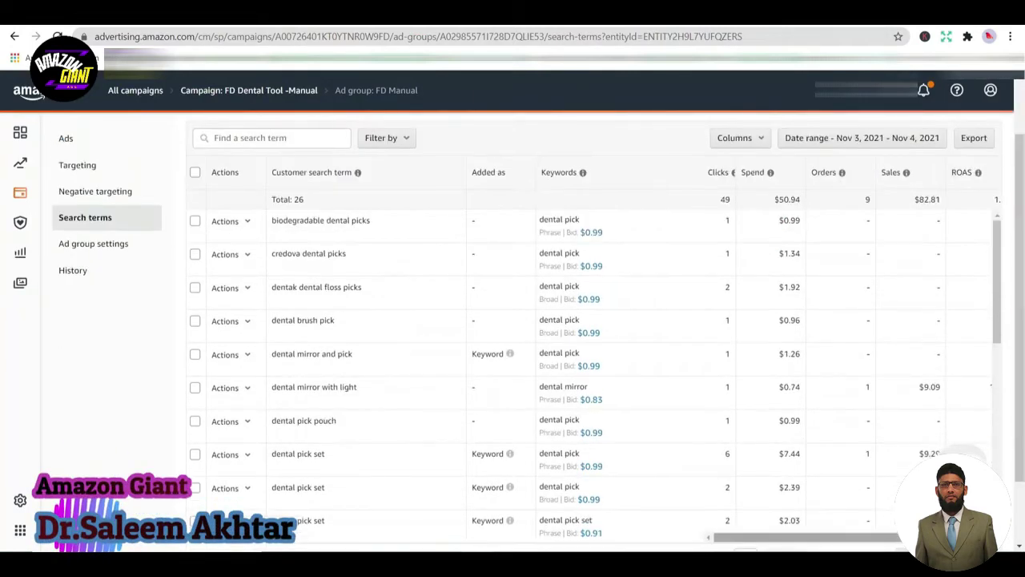
scroll(843, 290, right, 1)
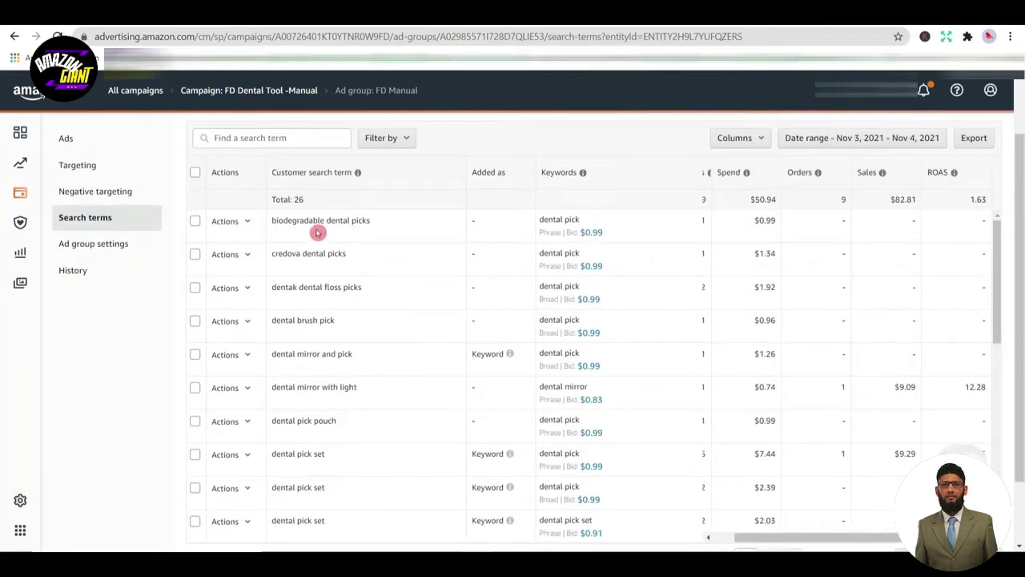
click(244, 227)
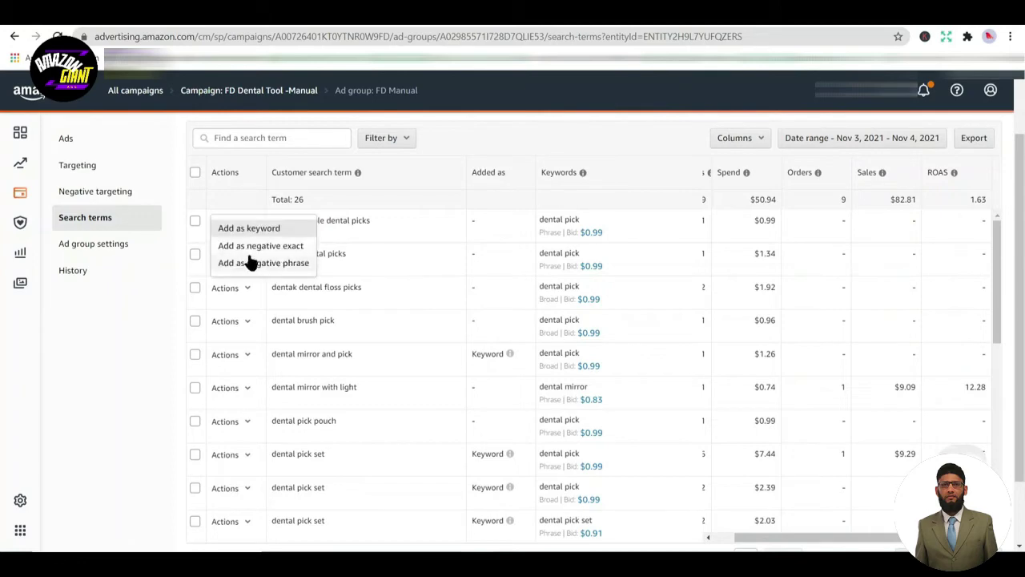
click(251, 253)
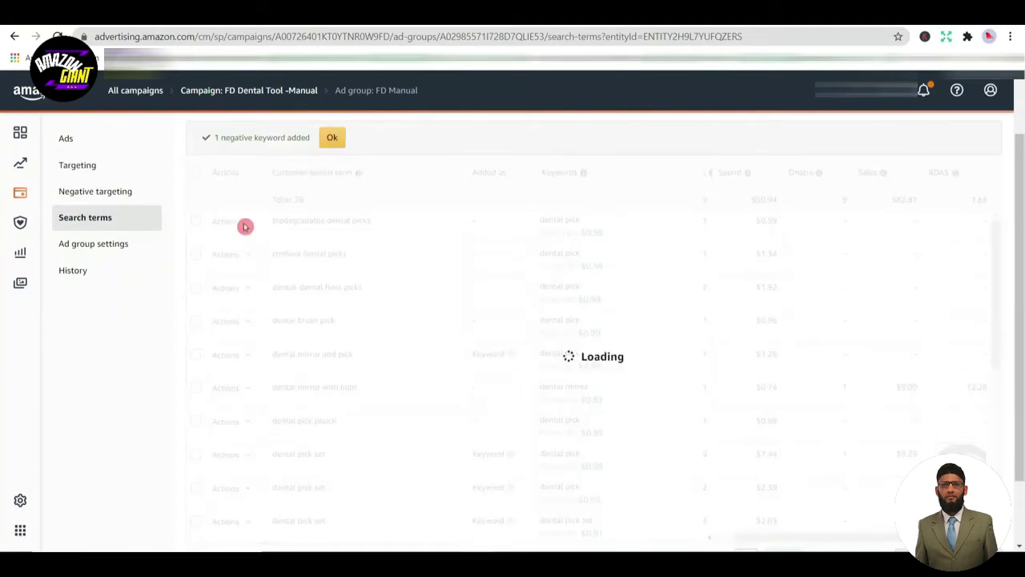
click(245, 224)
click(245, 229)
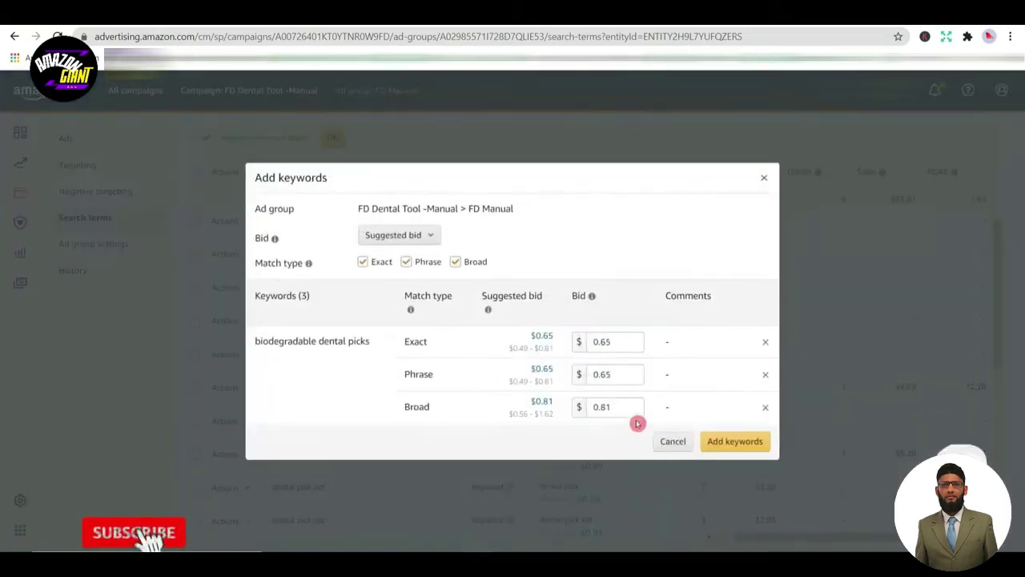
click(671, 447)
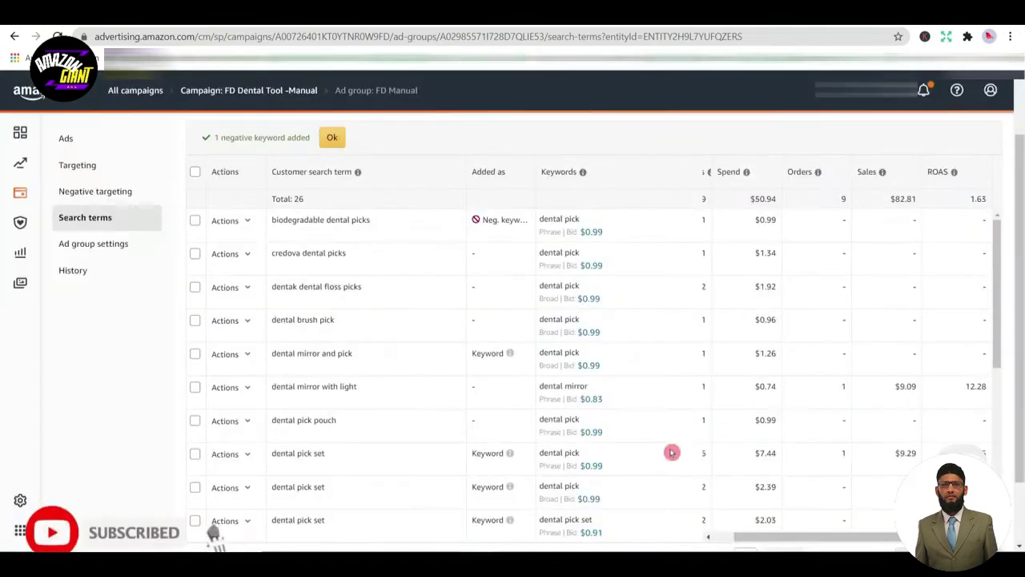
Add "biodegradable dental picks" as a negative phrase keyword too and check its negative match types
click(245, 227)
click(244, 272)
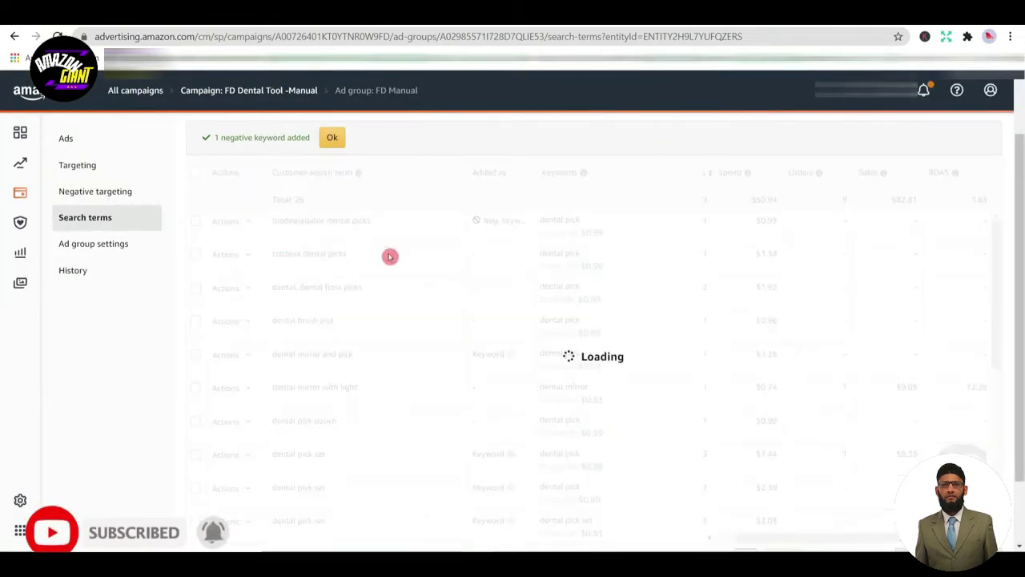
mouse_move(503, 219)
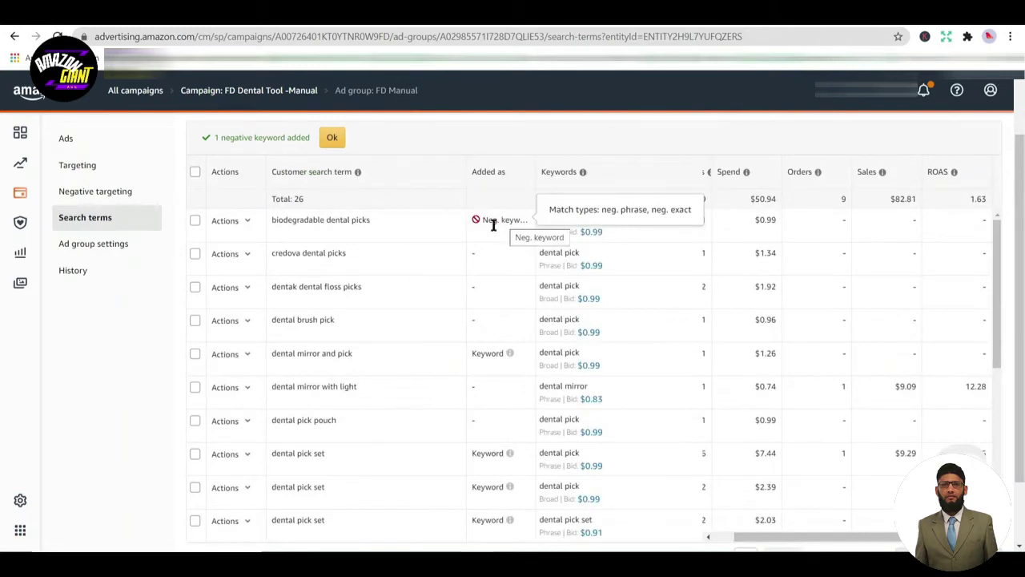
Add the search term "credova dental picks" as negative exact and negative phrase keywords
click(243, 254)
click(250, 278)
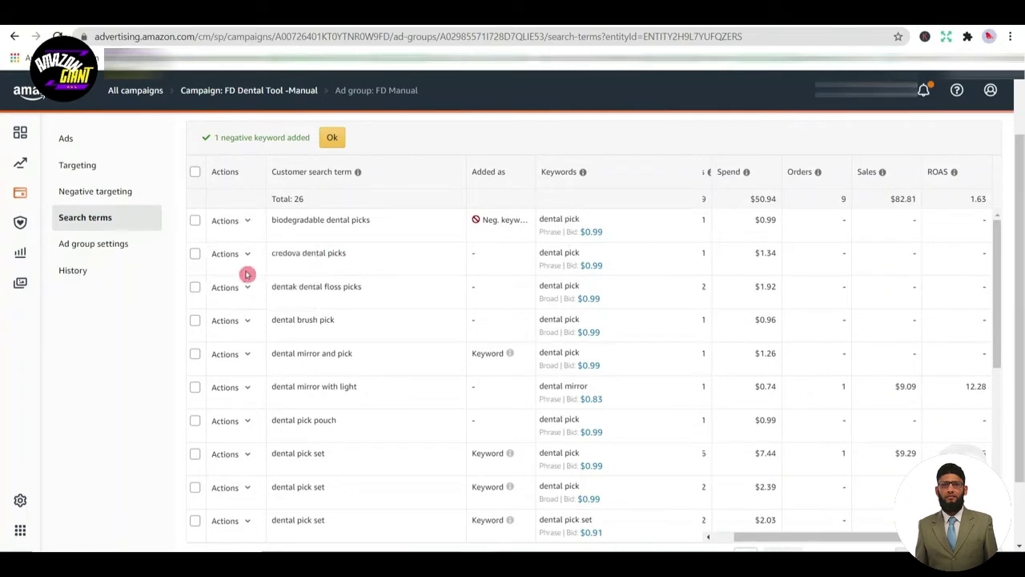
click(238, 257)
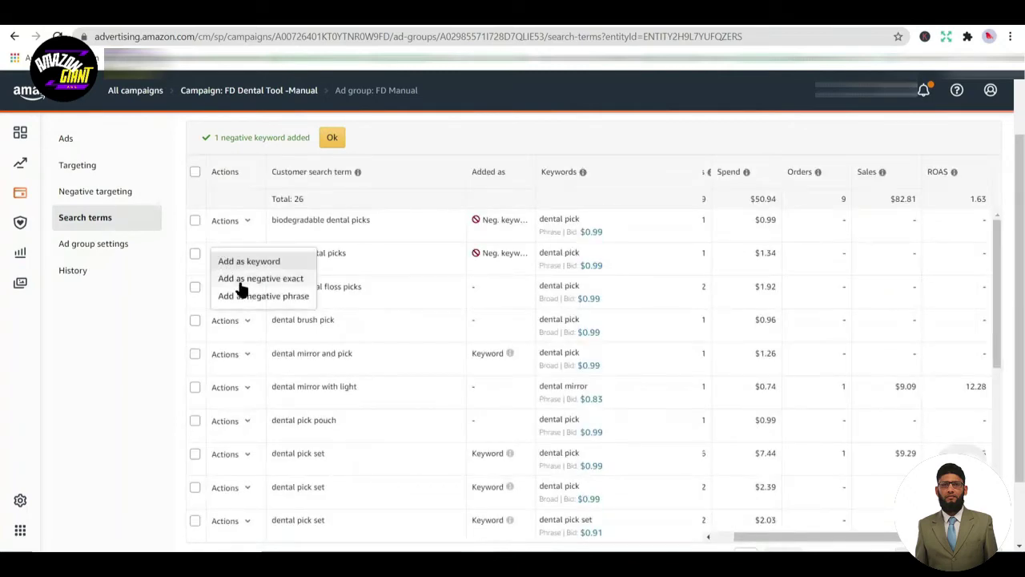
click(241, 297)
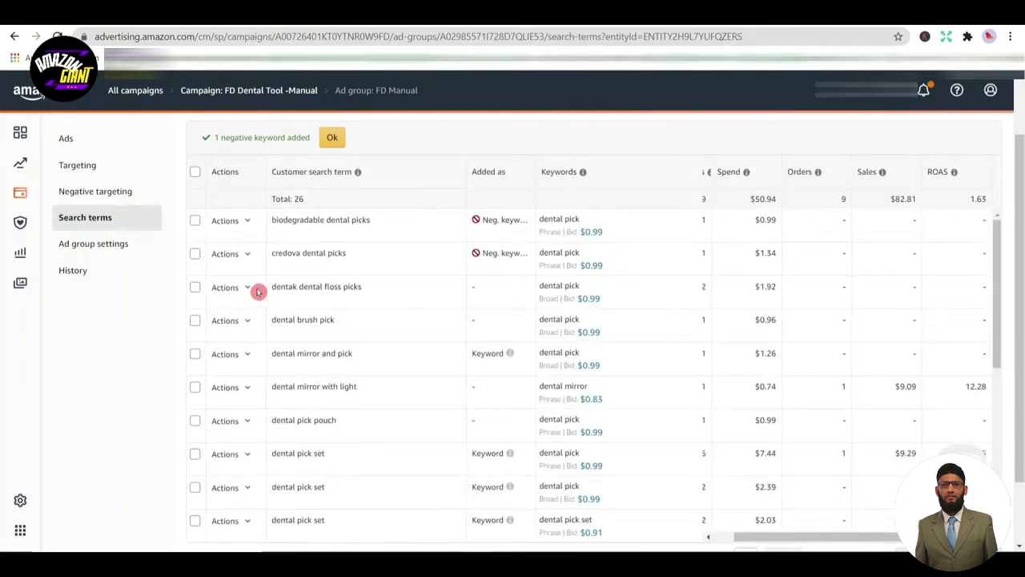
Add the search term "dentak dental floss picks" as negative phrase and negative exact keywords
click(242, 287)
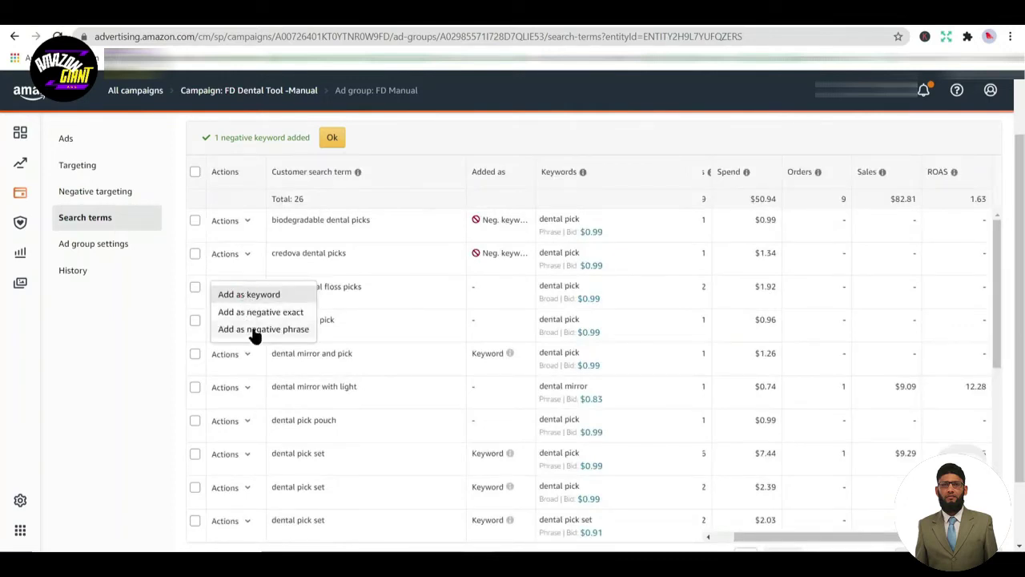
click(253, 330)
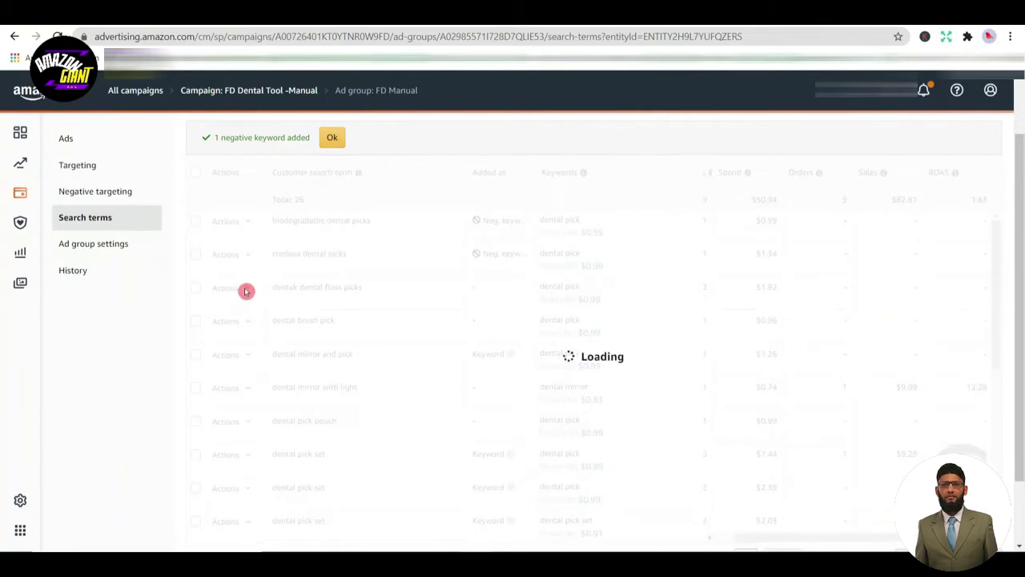
click(245, 291)
click(249, 312)
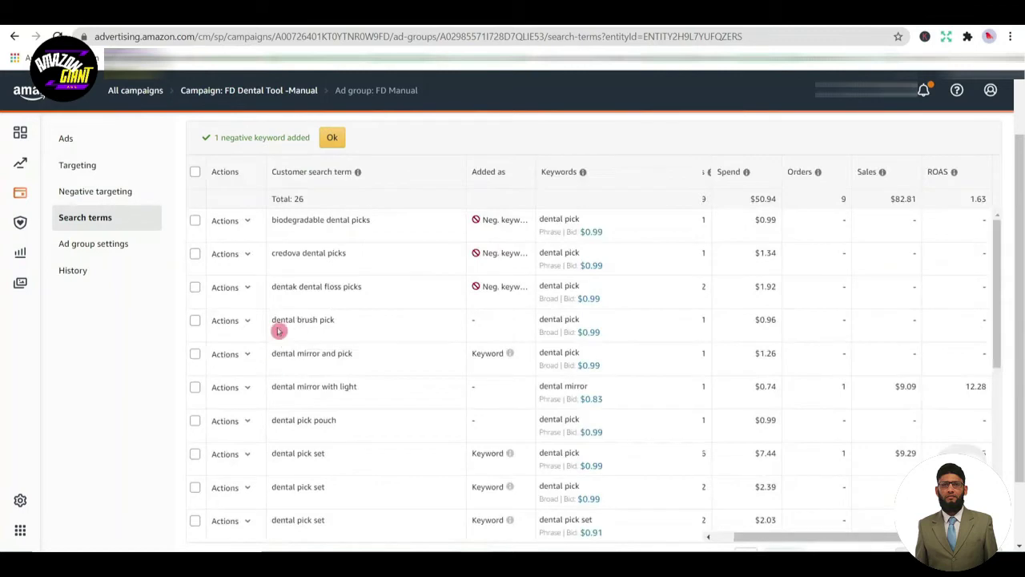
Add the search term "dental brush pick" as negative exact and negative phrase keywords
click(237, 324)
click(245, 346)
click(236, 323)
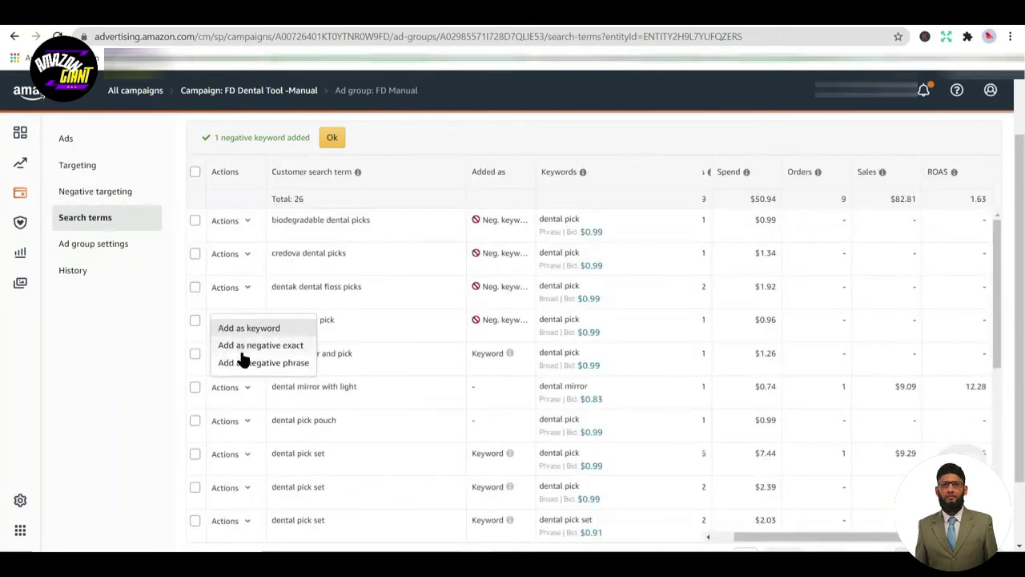
click(242, 361)
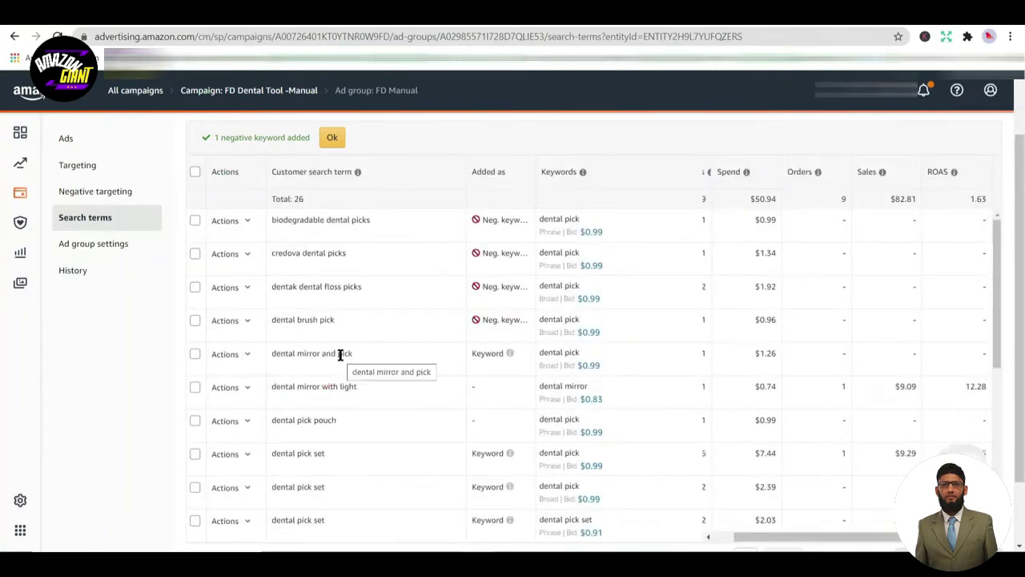
Search Amazon for the customer search term "dental pick pouch" and examine whether the listed products match the advertised dental tool
scroll(342, 352, down, 1)
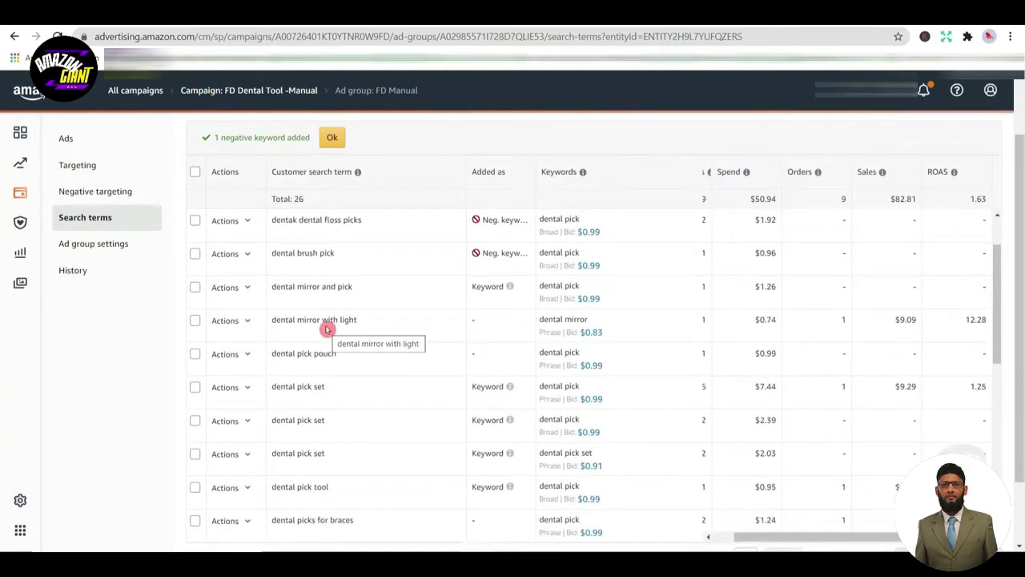
scroll(324, 321, down, 1)
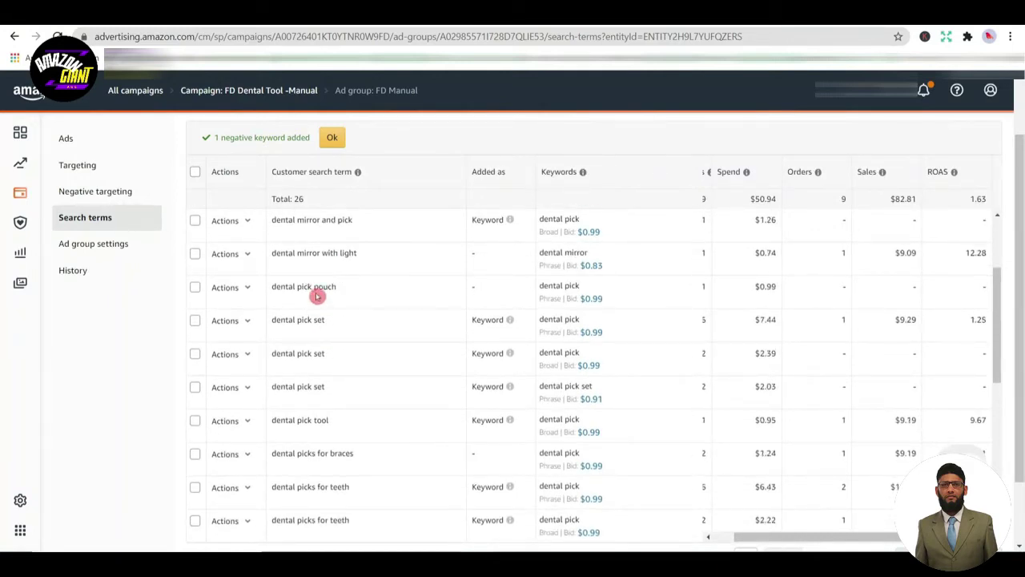
triple_click(305, 284)
key(ctrl+c)
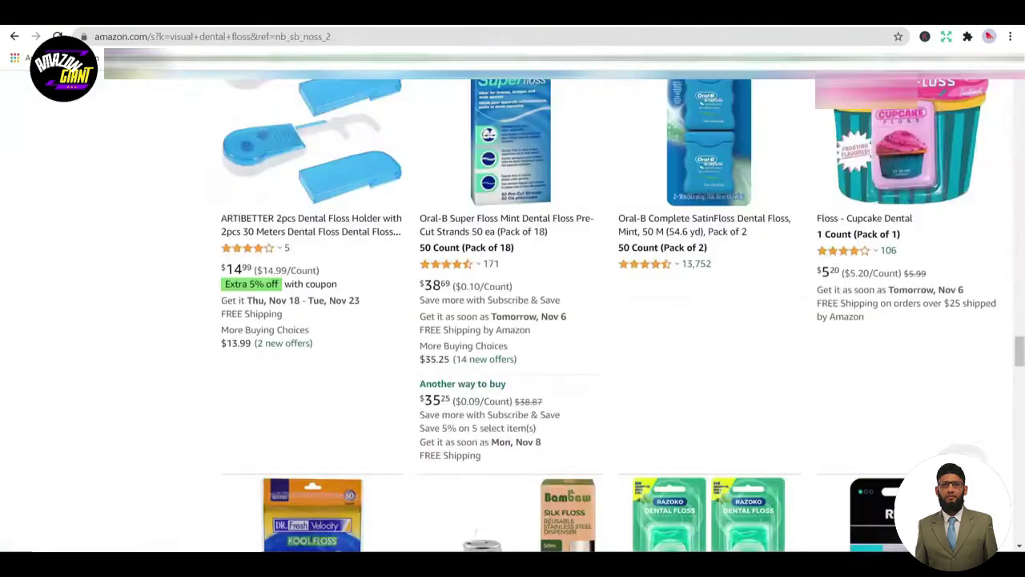
scroll(296, 165, up, 10)
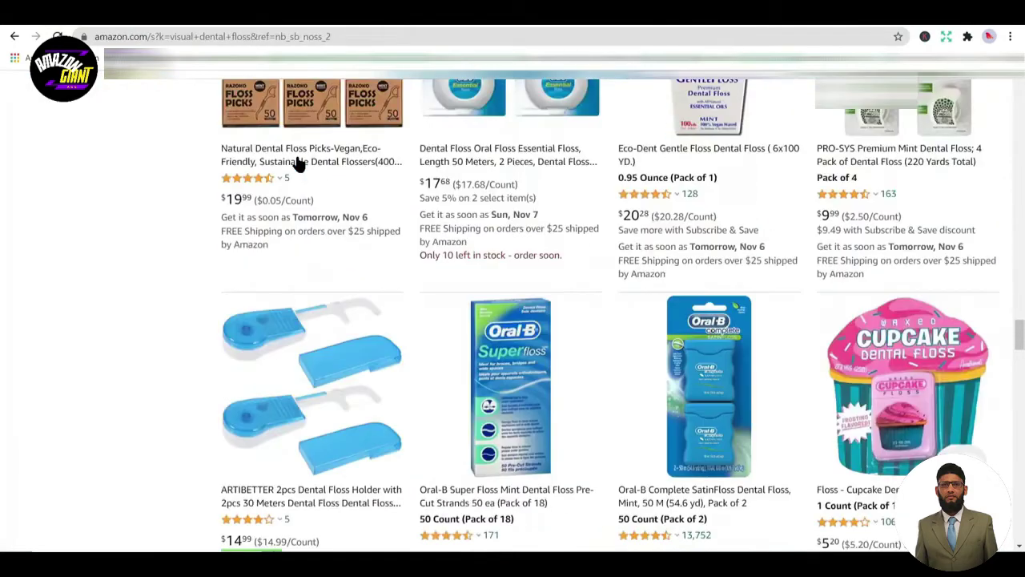
scroll(296, 165, up, 10)
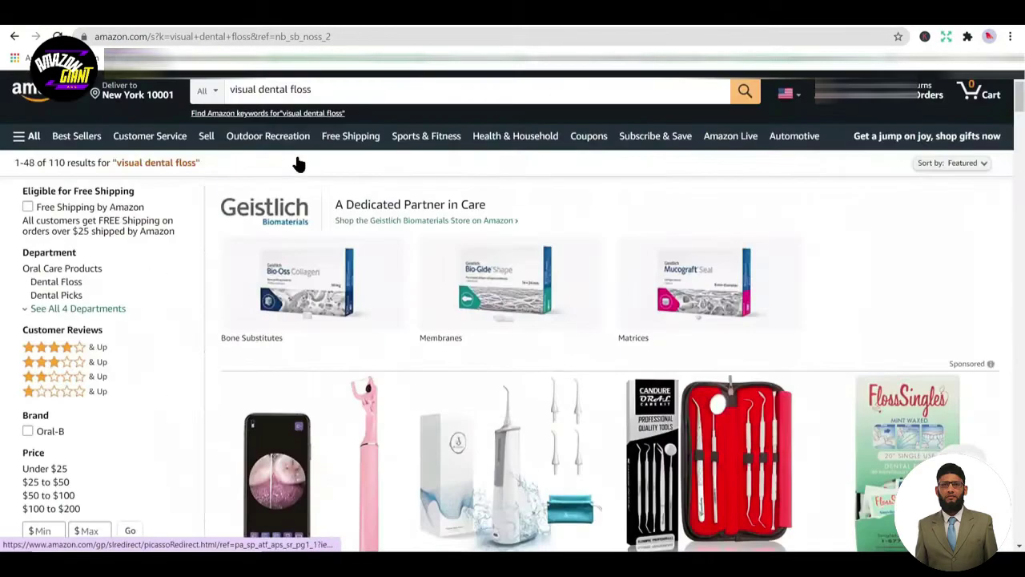
click(307, 88)
key(ctrl+a)
key(ctrl+v)
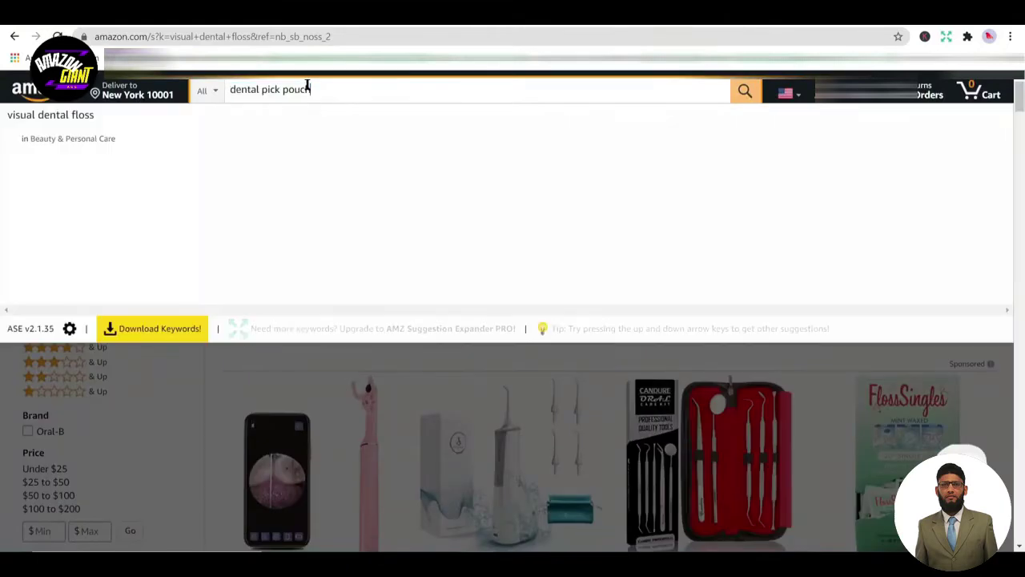
key(Return)
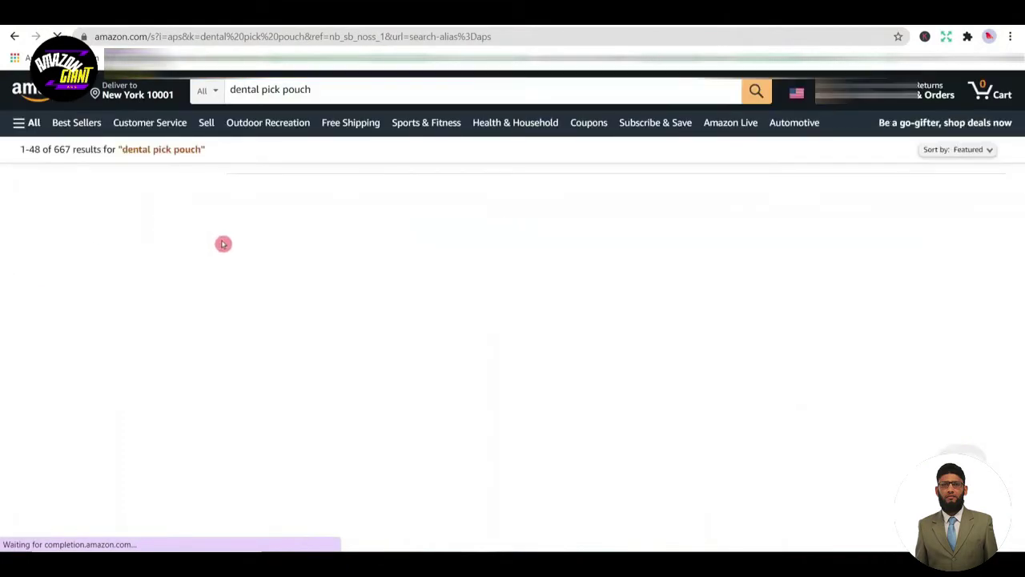
scroll(321, 248, down, 2)
scroll(321, 248, down, 12)
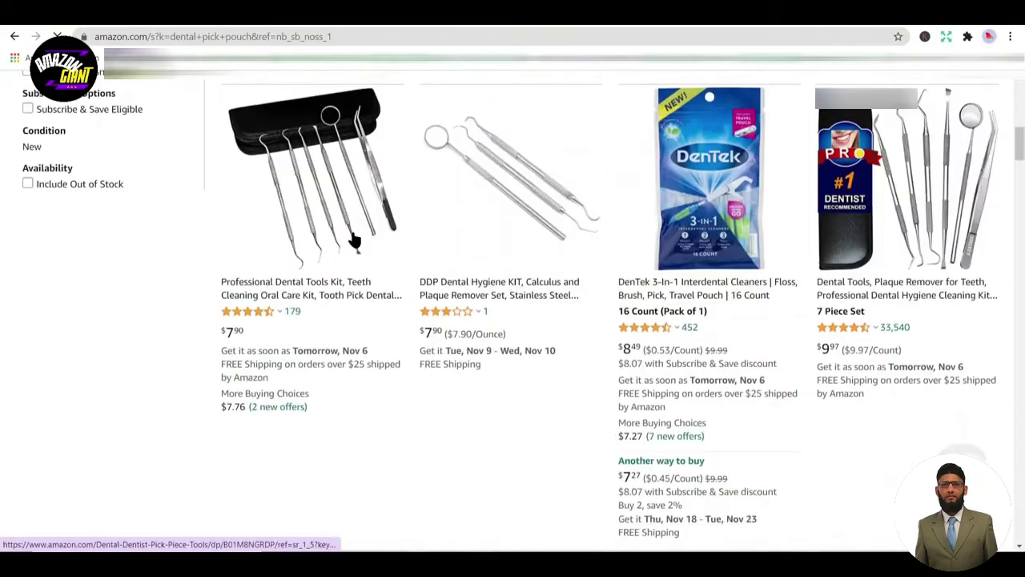
scroll(423, 234, down, 3)
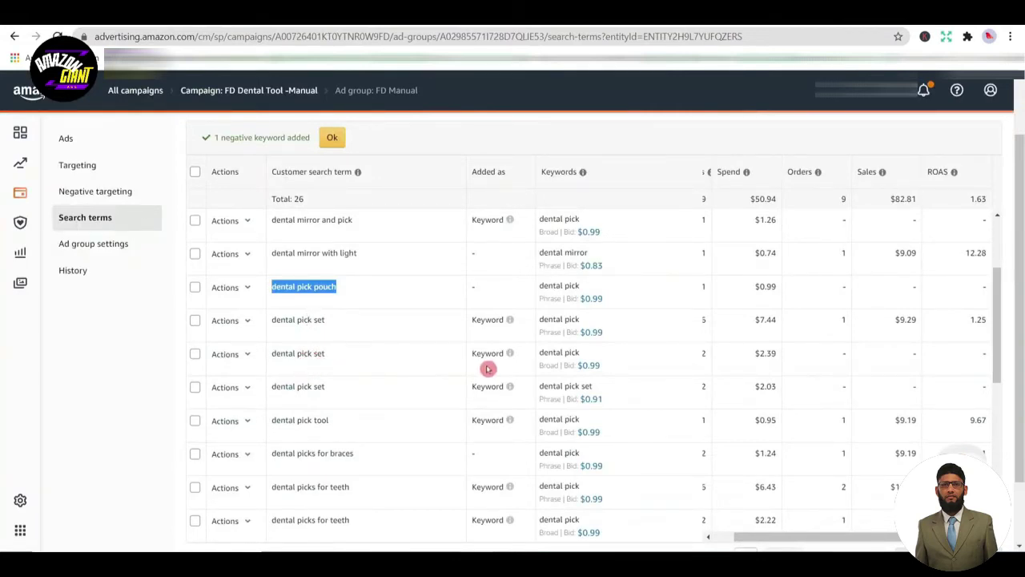
Check which match types of "dental picks for teeth" are already targeted in the FD Manual ad group, without adding any keywords
scroll(562, 364, down, 1)
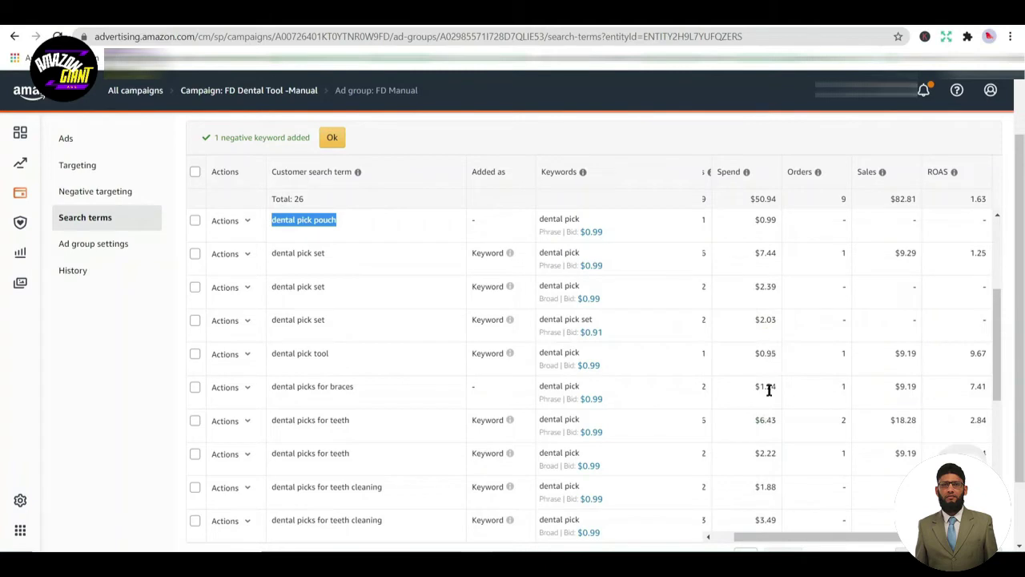
scroll(763, 389, down, 1)
drag(760, 286, 965, 405)
click(494, 355)
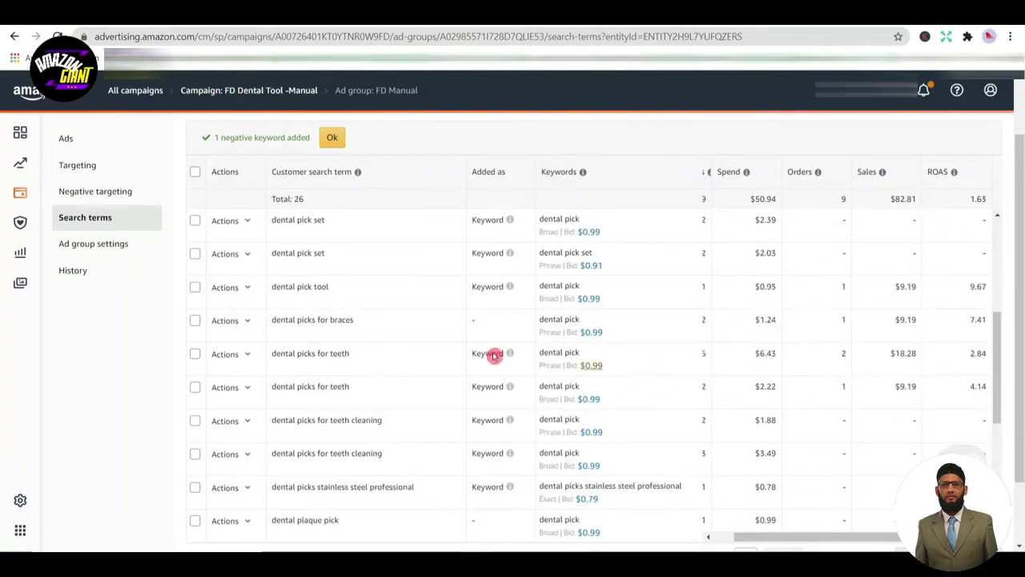
triple_click(346, 329)
triple_click(346, 362)
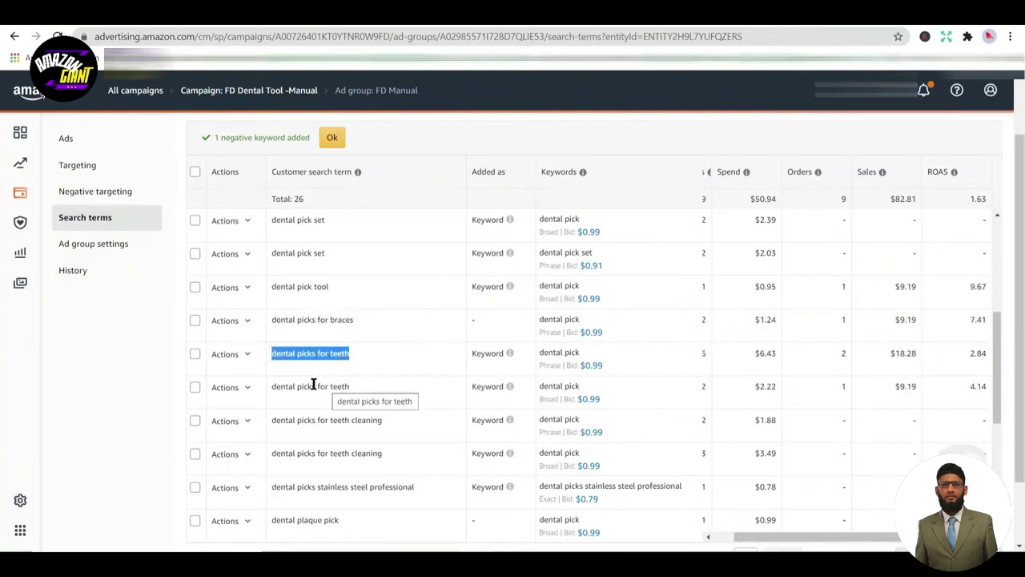
click(245, 358)
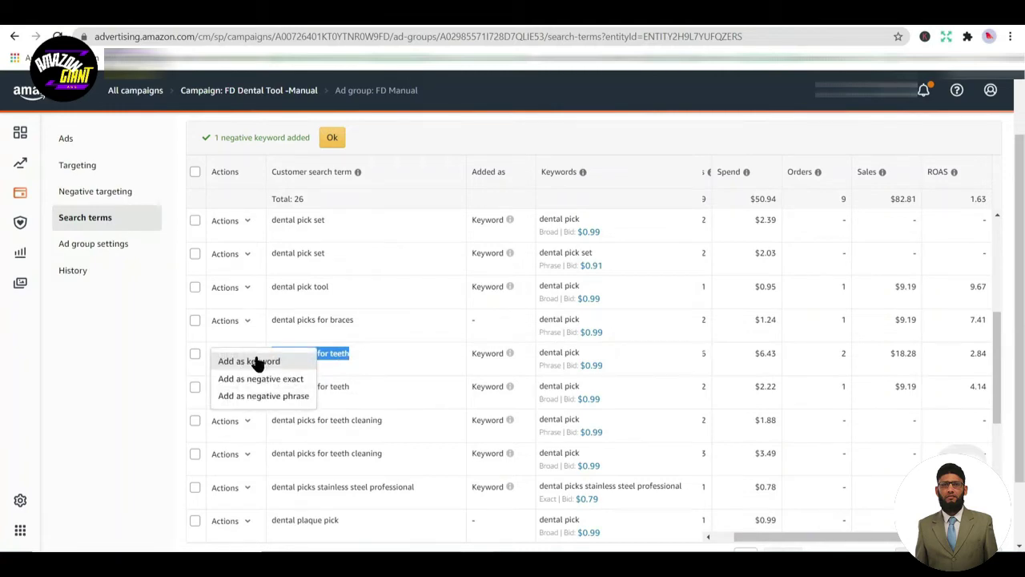
click(257, 361)
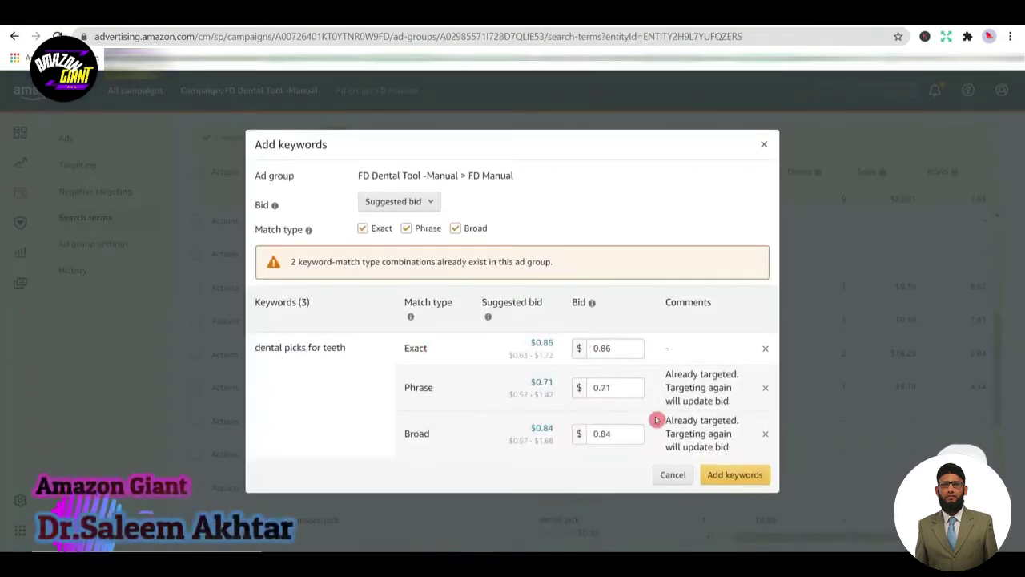
click(673, 473)
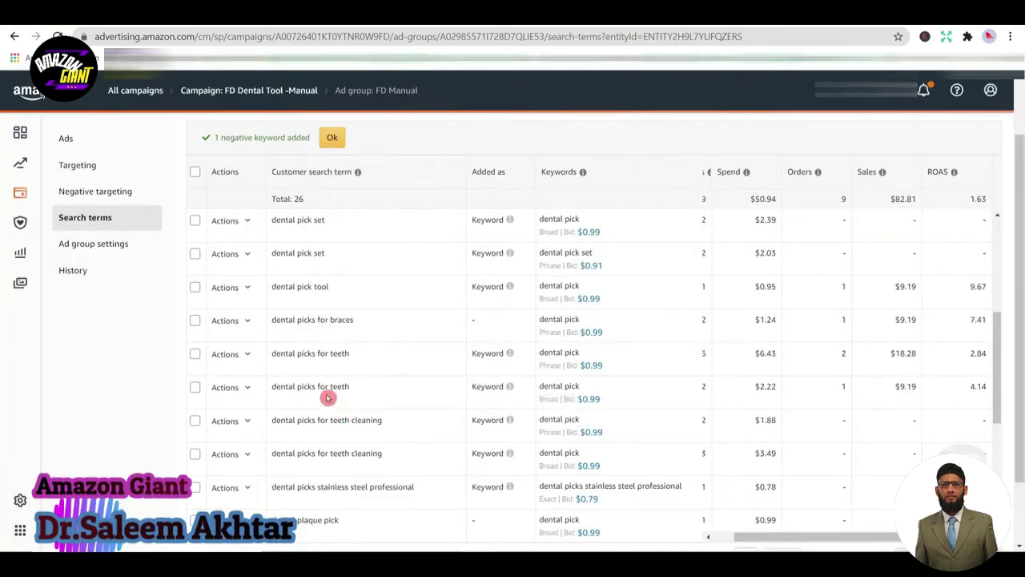
Check the existing match types and suggested bids for "dental picks for teeth cleaning", leaving the ad group's keywords as they are
scroll(368, 389, down, 1)
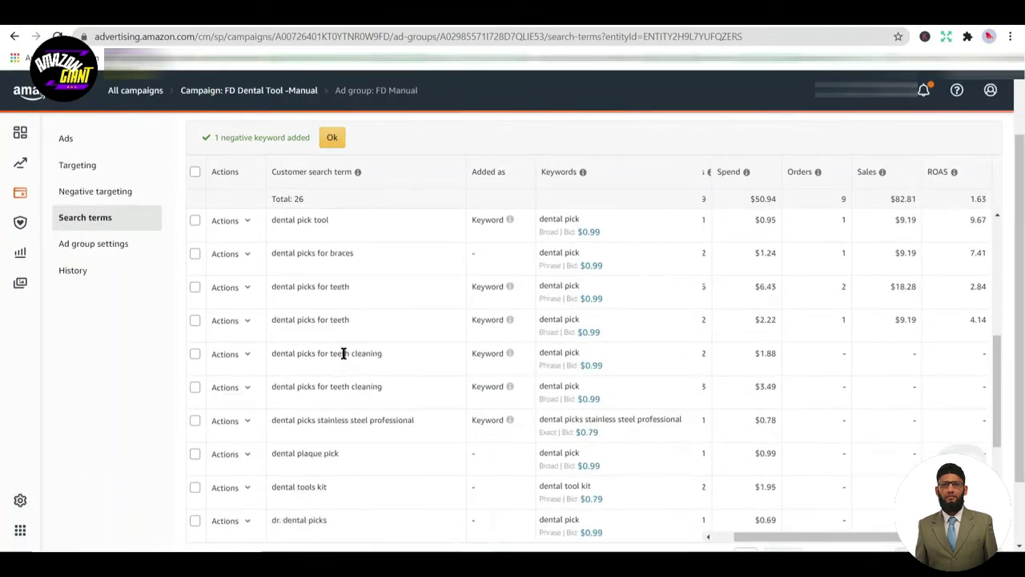
triple_click(344, 353)
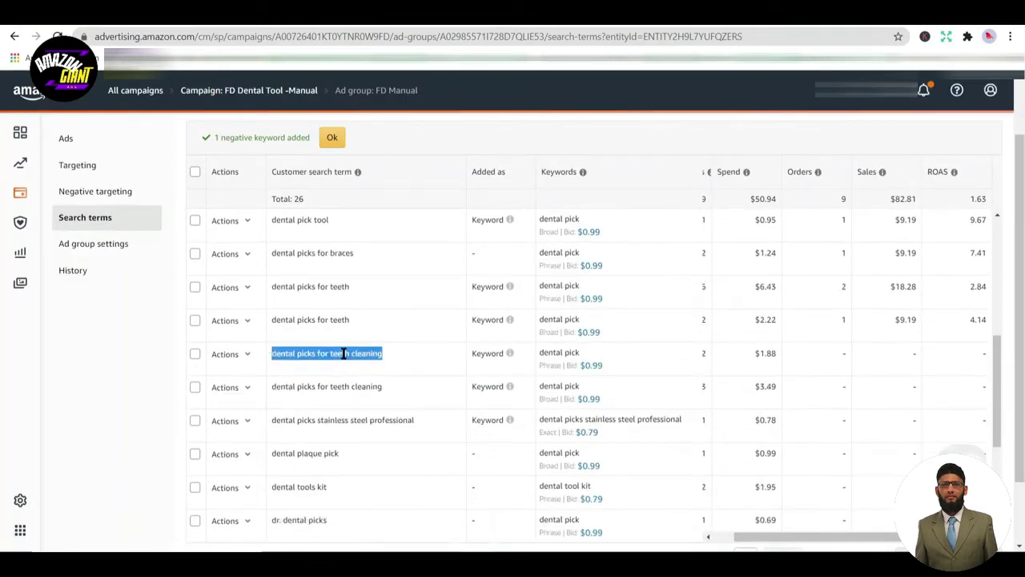
click(239, 354)
click(251, 362)
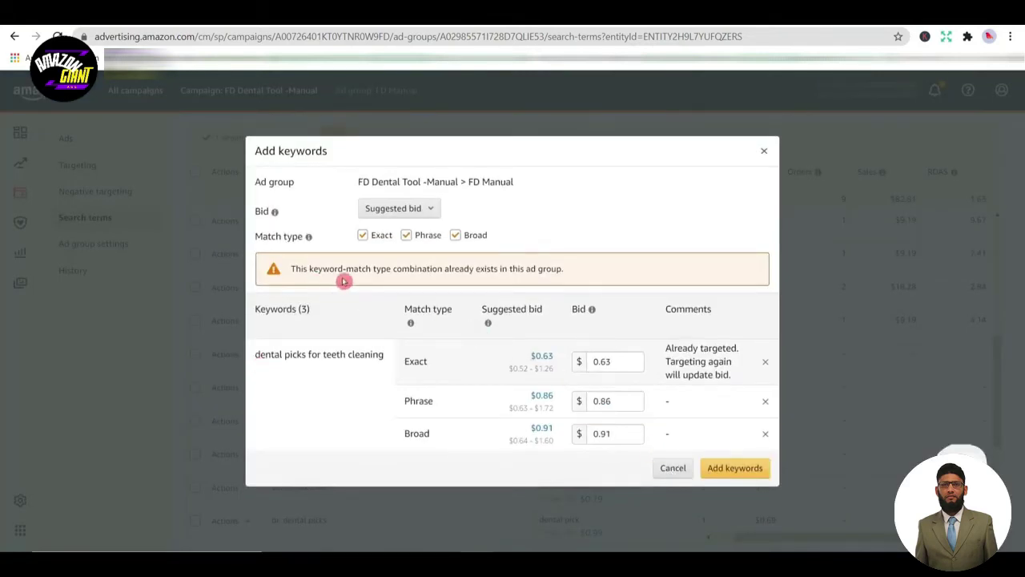
click(673, 469)
Add the search term "rotopoint dental picks" as negative exact and negative phrase keywords
scroll(400, 408, down, 1)
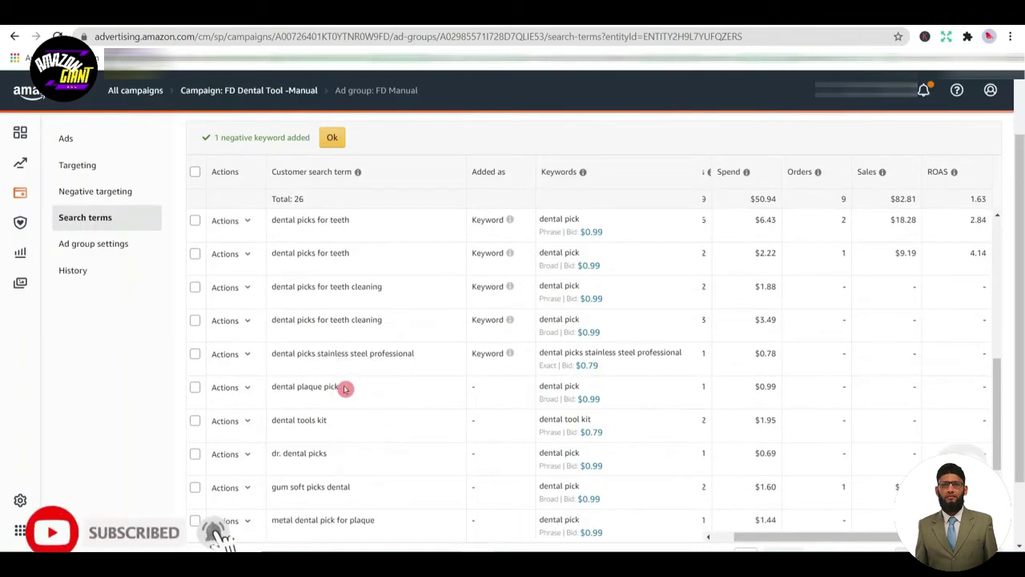
scroll(340, 384, down, 1)
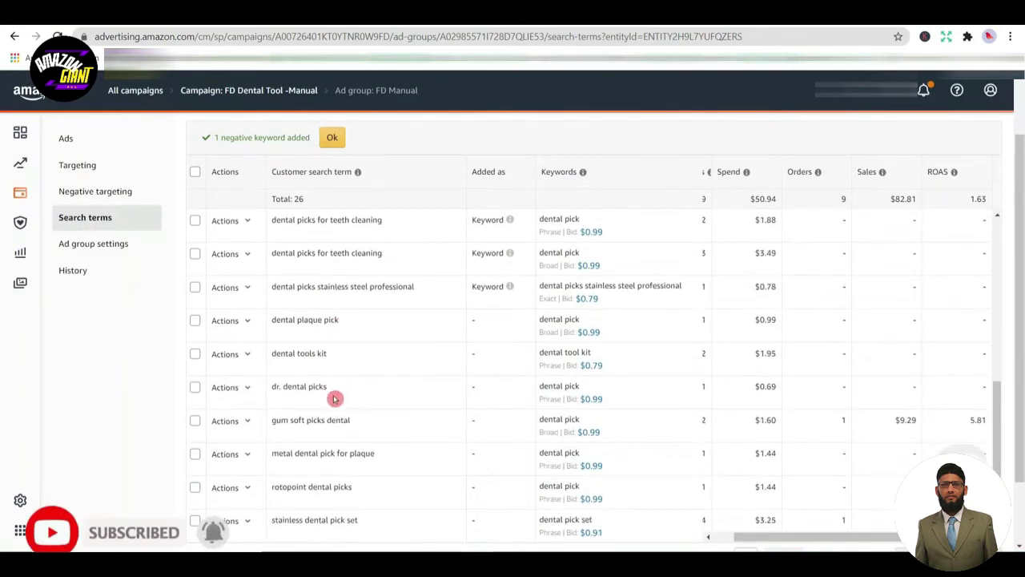
click(275, 449)
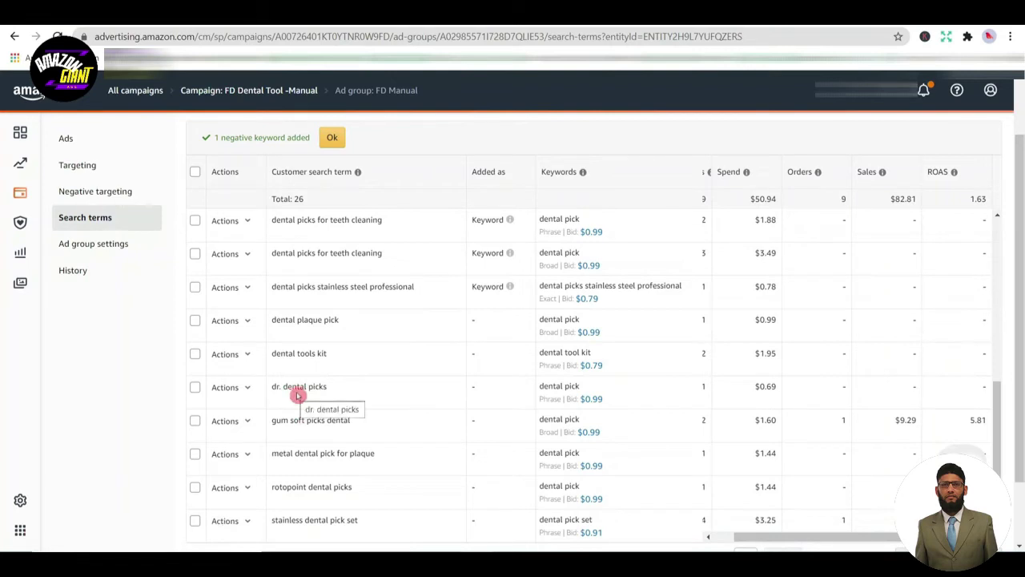
scroll(297, 394, down, 2)
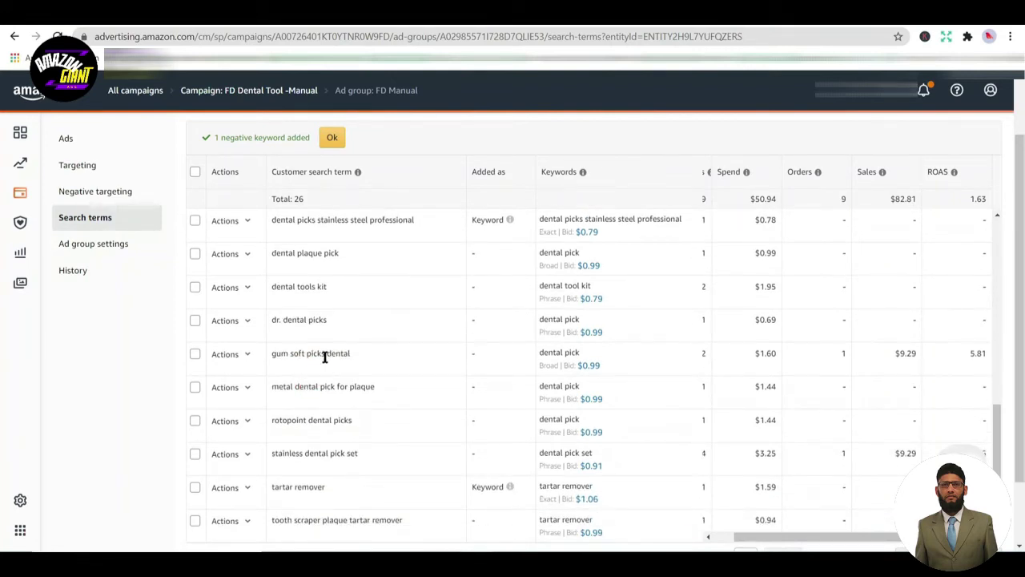
triple_click(324, 356)
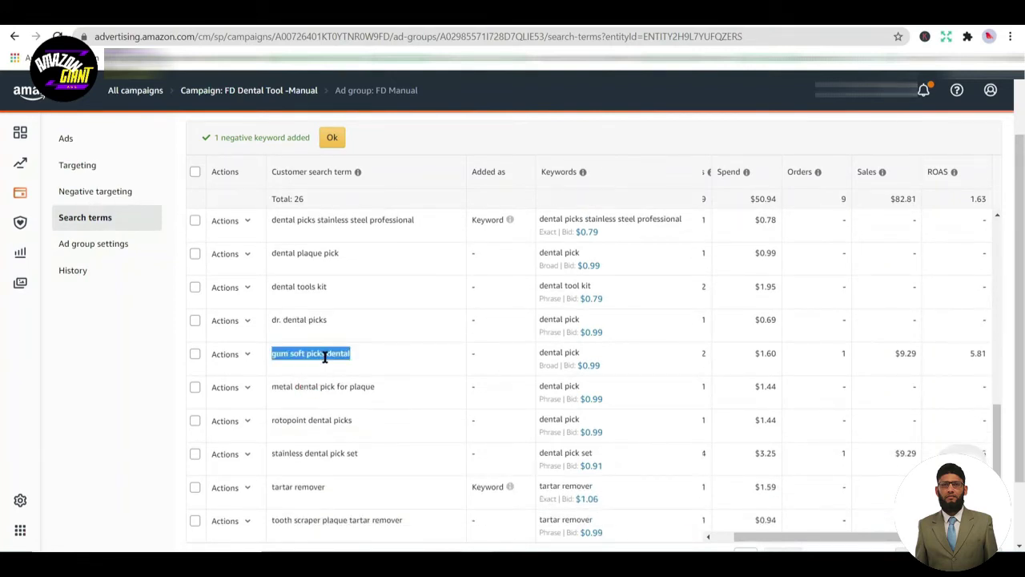
triple_click(325, 392)
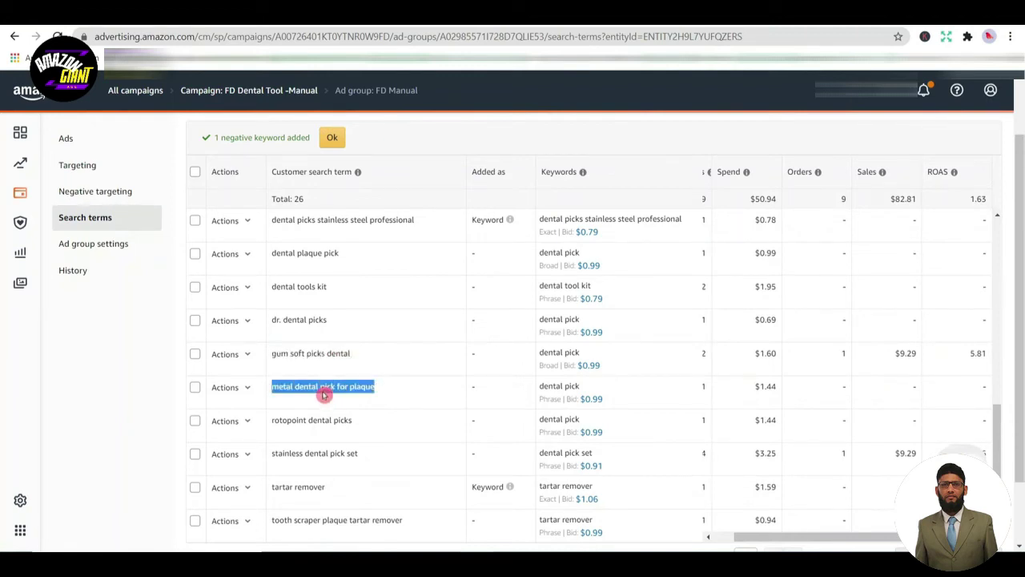
double_click(327, 428)
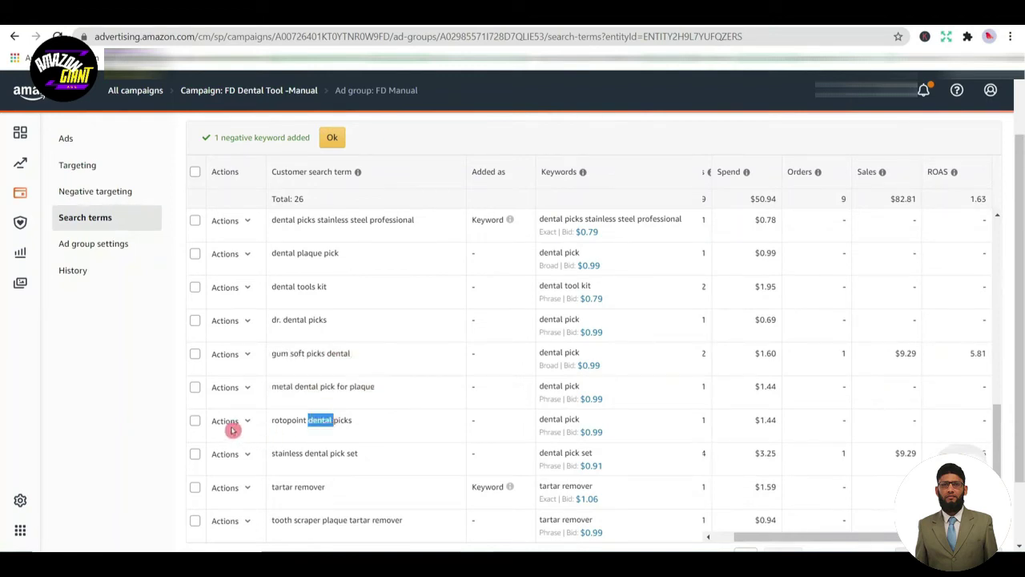
click(230, 430)
click(238, 443)
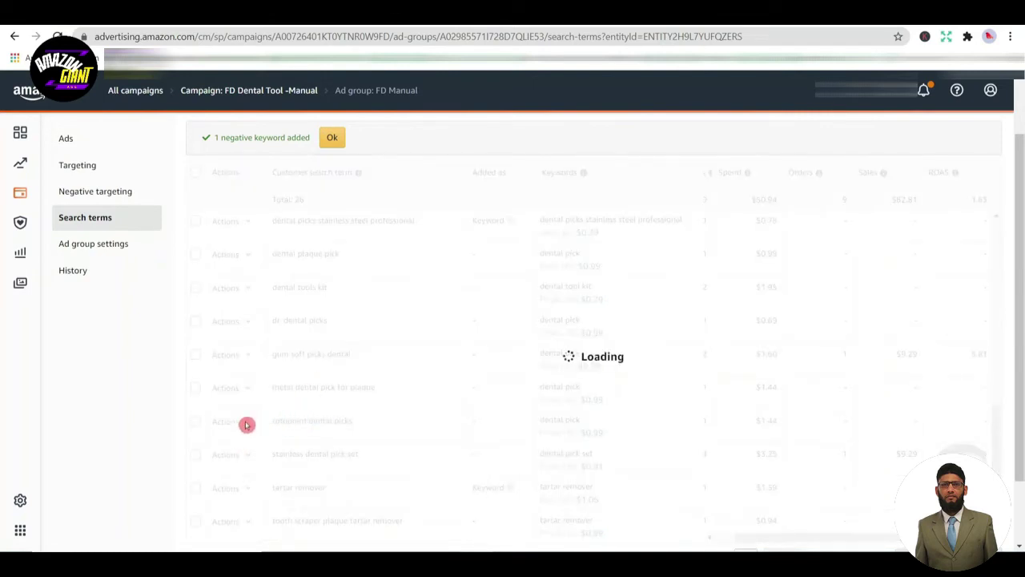
click(247, 425)
click(275, 462)
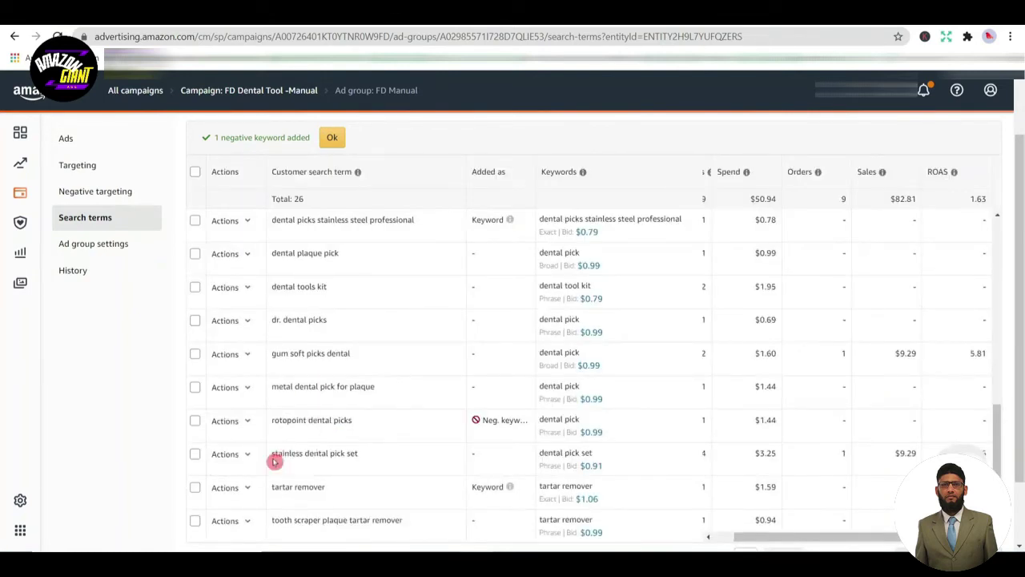
Review the remaining search terms of the FD Manual ad group and dismiss the negative keyword notice
scroll(271, 424, down, 1)
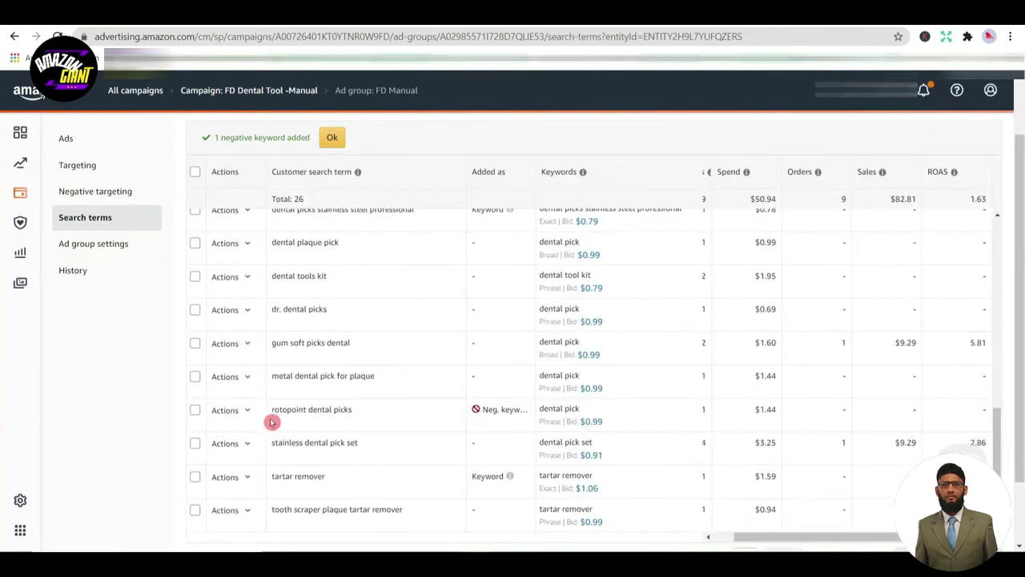
scroll(272, 423, down, 2)
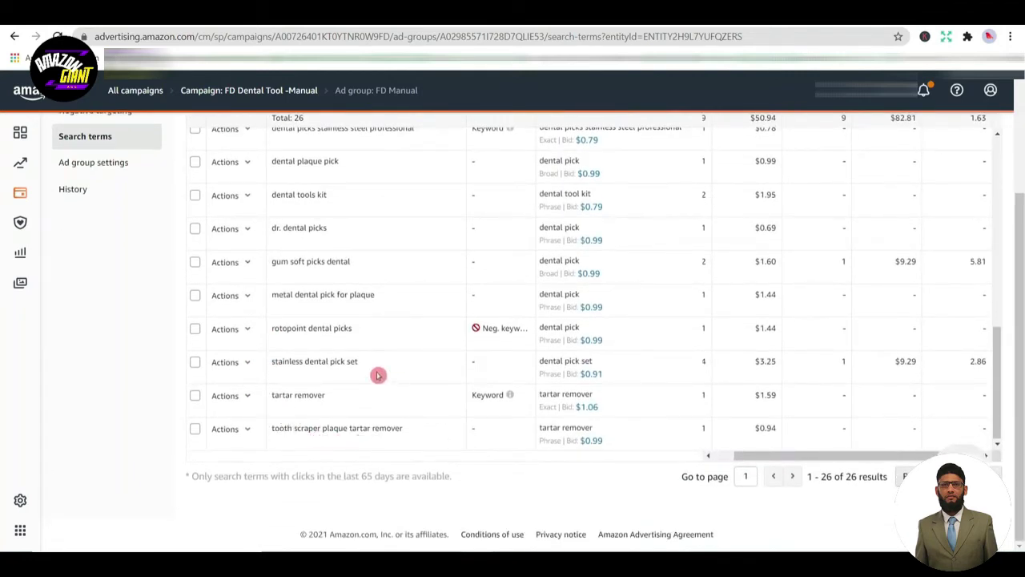
scroll(377, 370, up, 10)
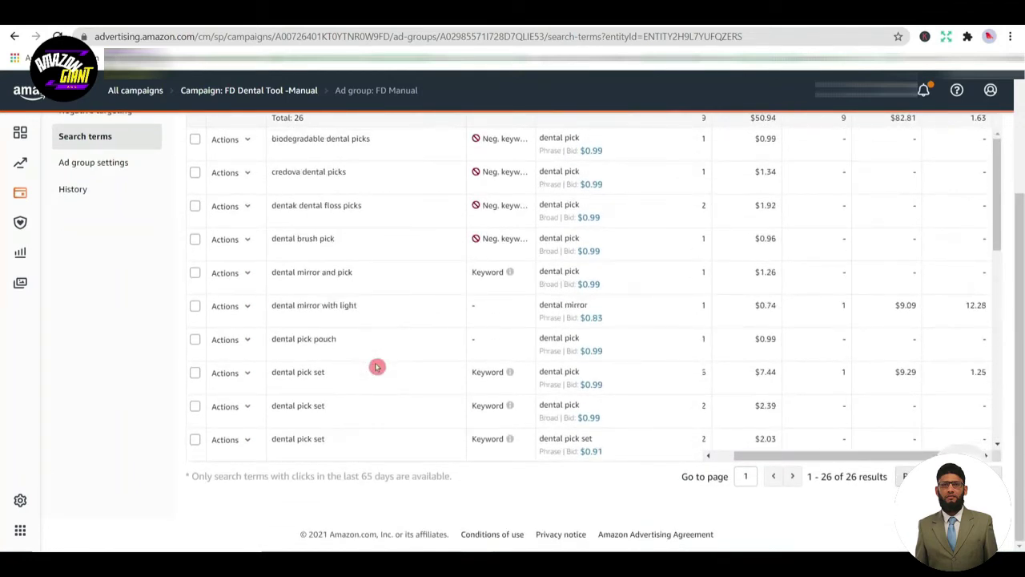
scroll(377, 366, up, 5)
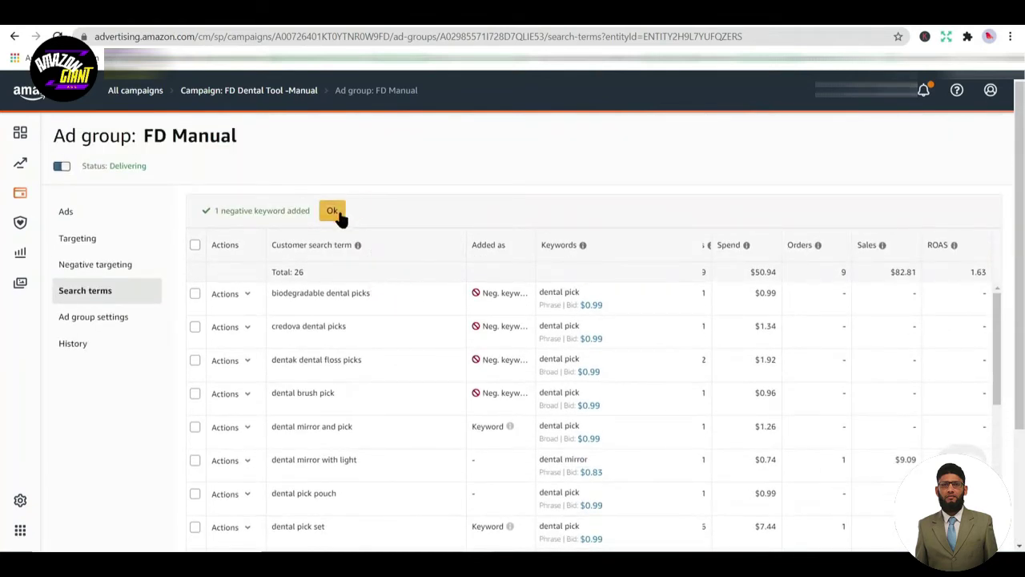
click(332, 211)
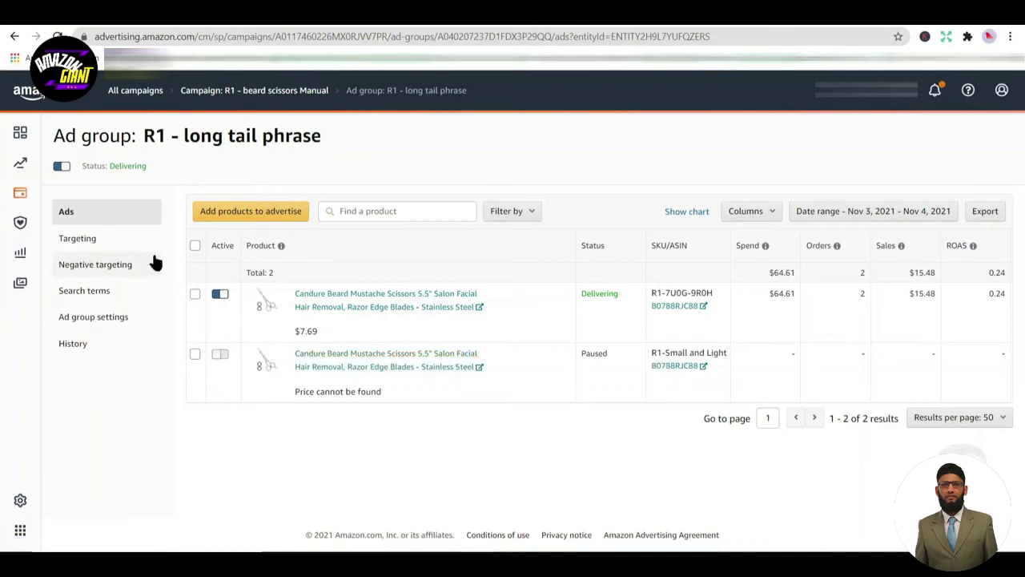
Open the search terms of the "R1 - long tail phrase" ad group and examine their spend, orders, sales and ROAS
click(102, 297)
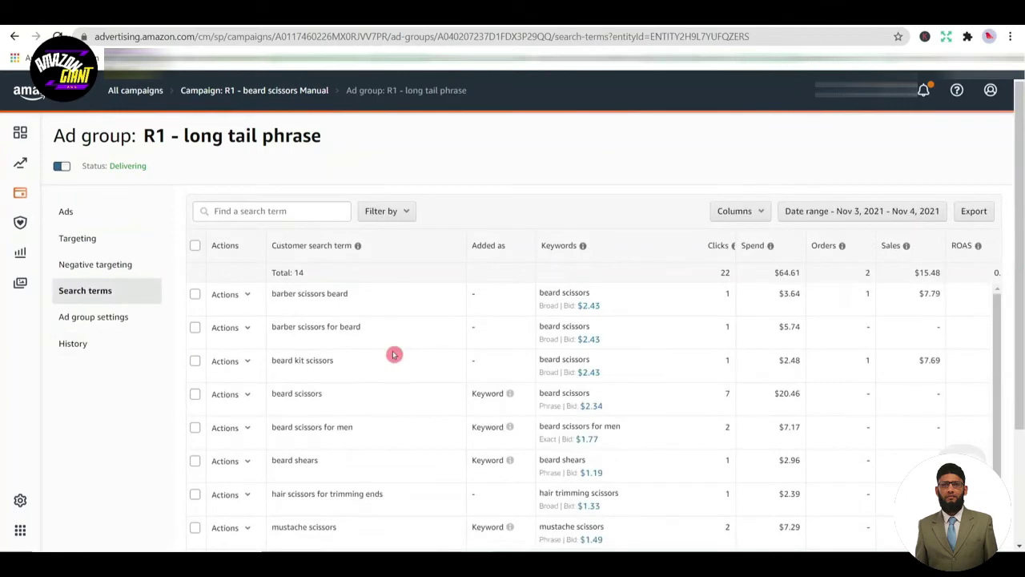
scroll(1022, 341, down, 1)
scroll(1022, 341, down, 1)
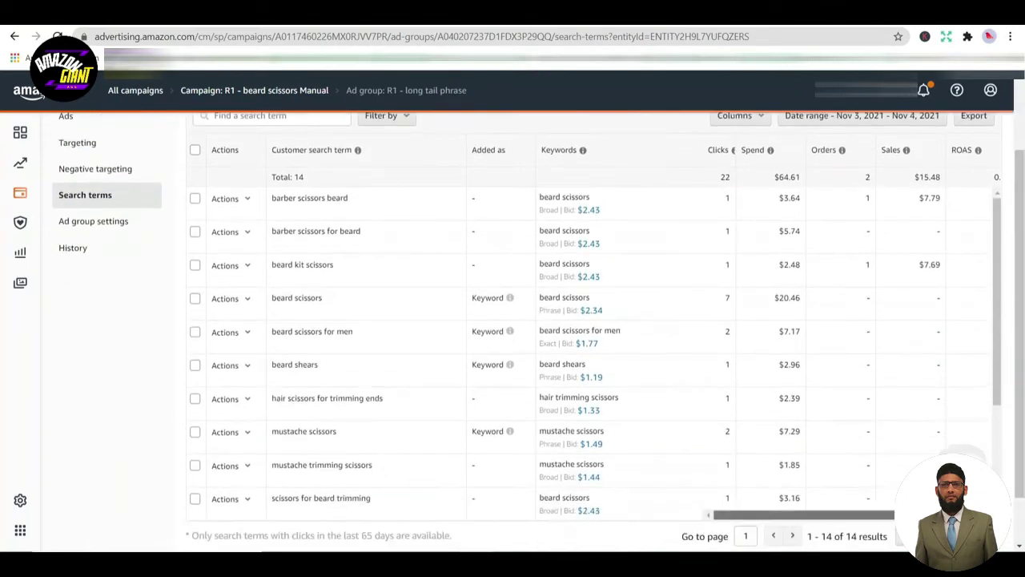
scroll(1022, 266, up, 1)
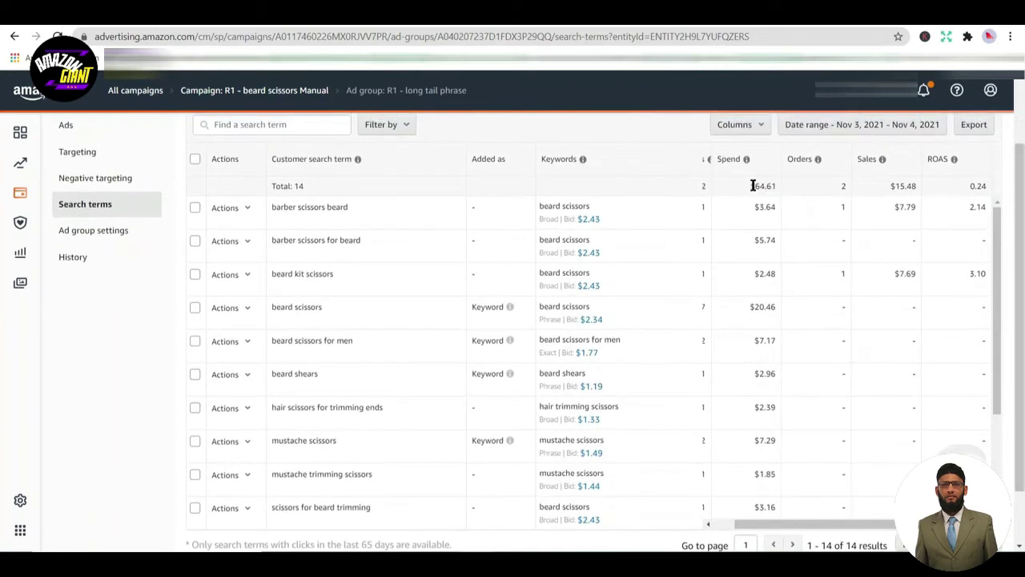
Examine the ad group's total sales and the keyword, match type and spend behind the search term "barber scissors beard"
click(907, 185)
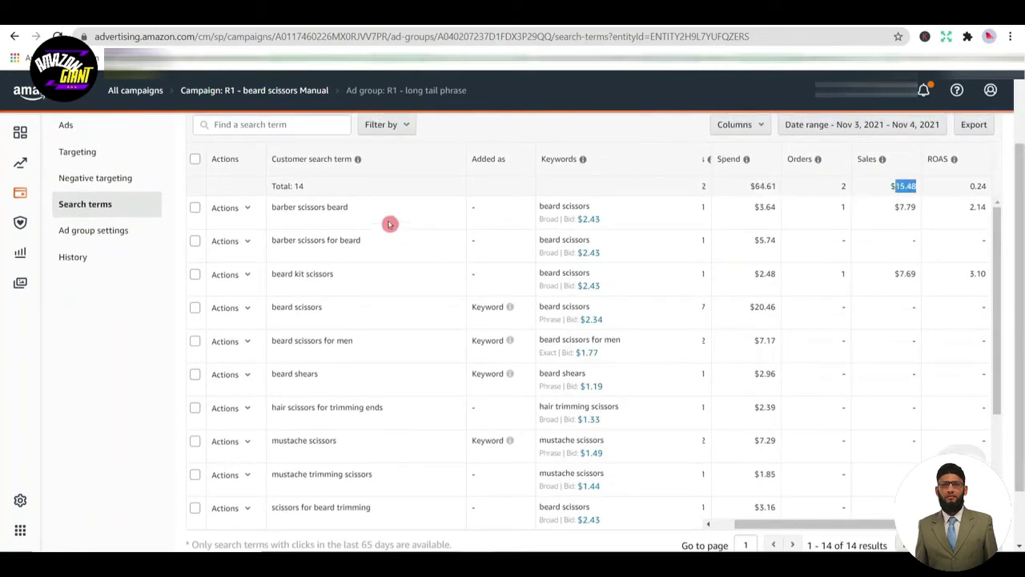
triple_click(568, 204)
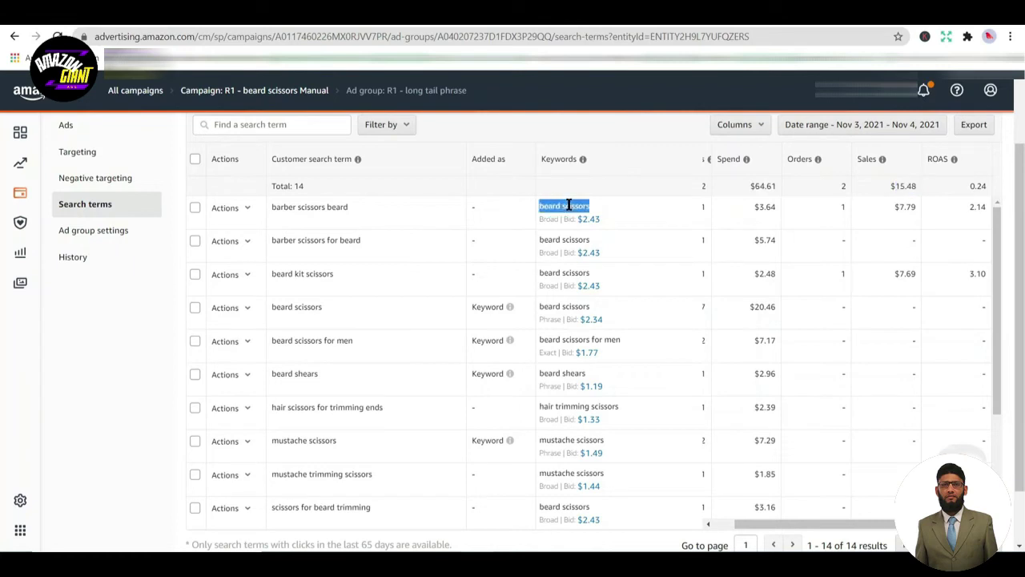
double_click(550, 220)
click(329, 211)
click(770, 205)
Add the search term "barber scissors for beard" as a negative exact keyword and dismiss the notice
click(241, 248)
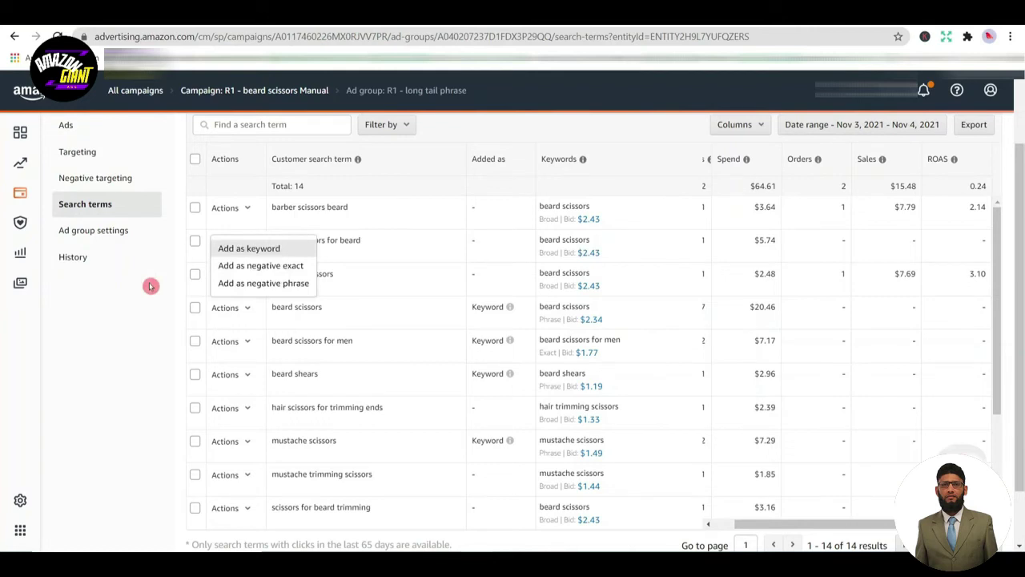
click(253, 267)
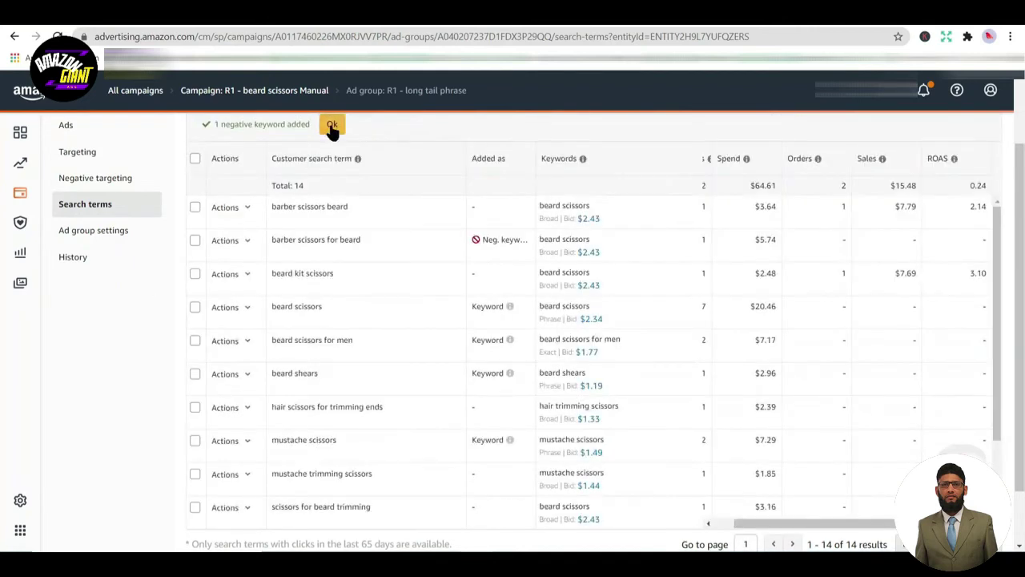
click(332, 126)
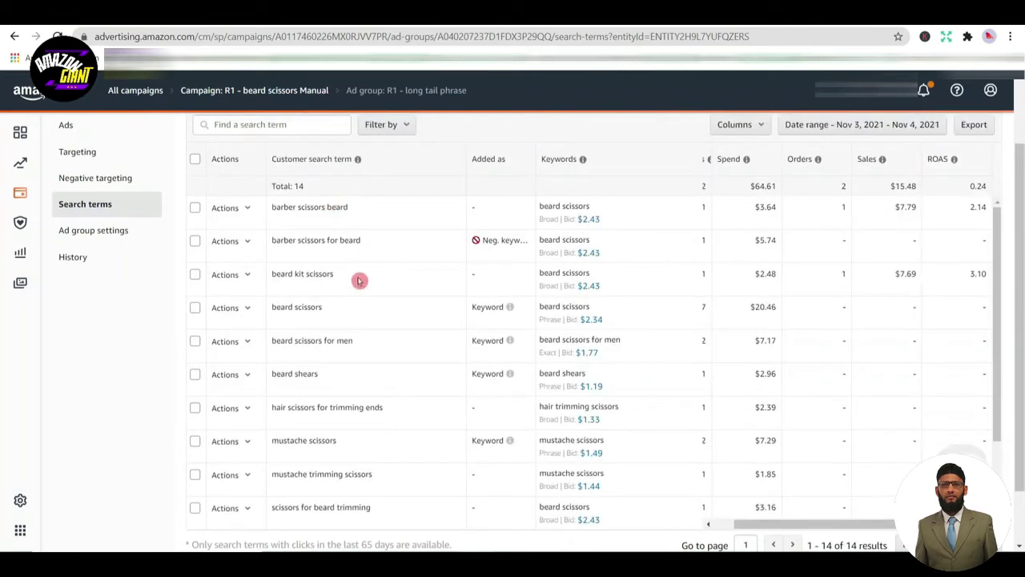
click(234, 245)
click(165, 290)
Compare the search terms "barber scissors for beard" and "beard kit scissors" by spend, orders, sales and ROAS
double_click(303, 243)
click(334, 243)
click(334, 237)
drag(299, 274, 970, 275)
click(981, 276)
scroll(564, 313, down, 2)
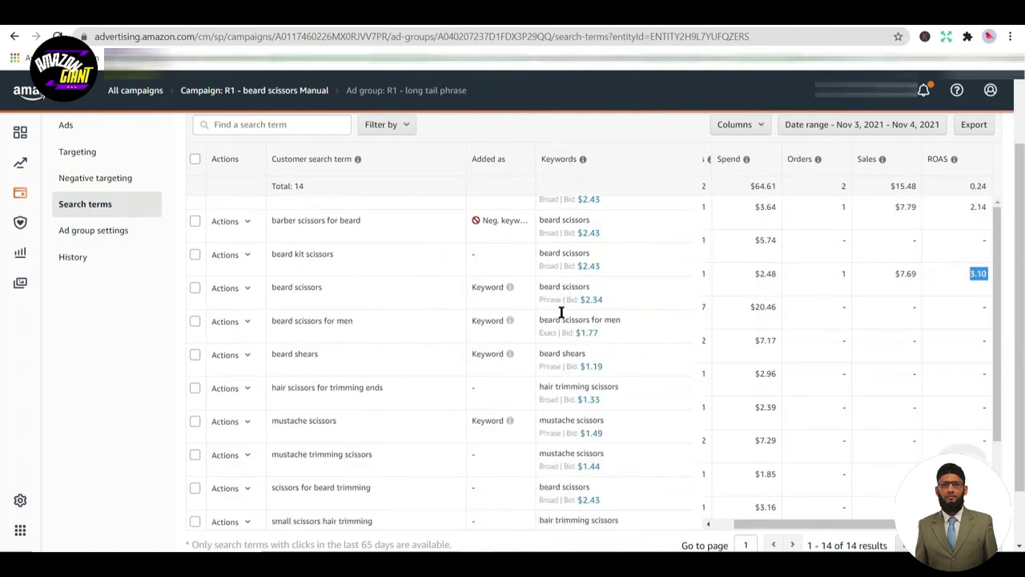
scroll(780, 289, up, 2)
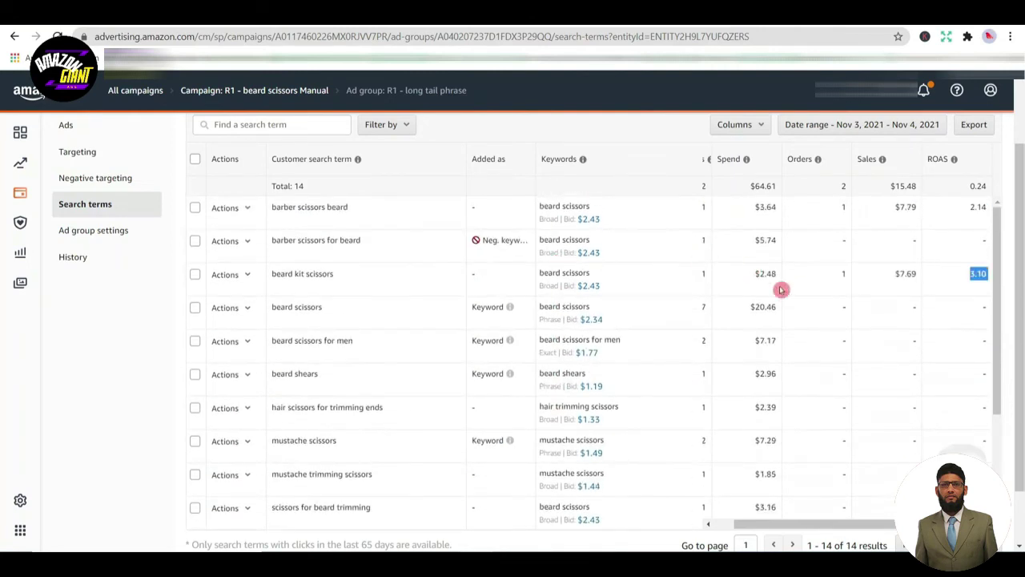
Check the spend and match type of the search term "beard scissors" and add it as a negative exact keyword
double_click(766, 307)
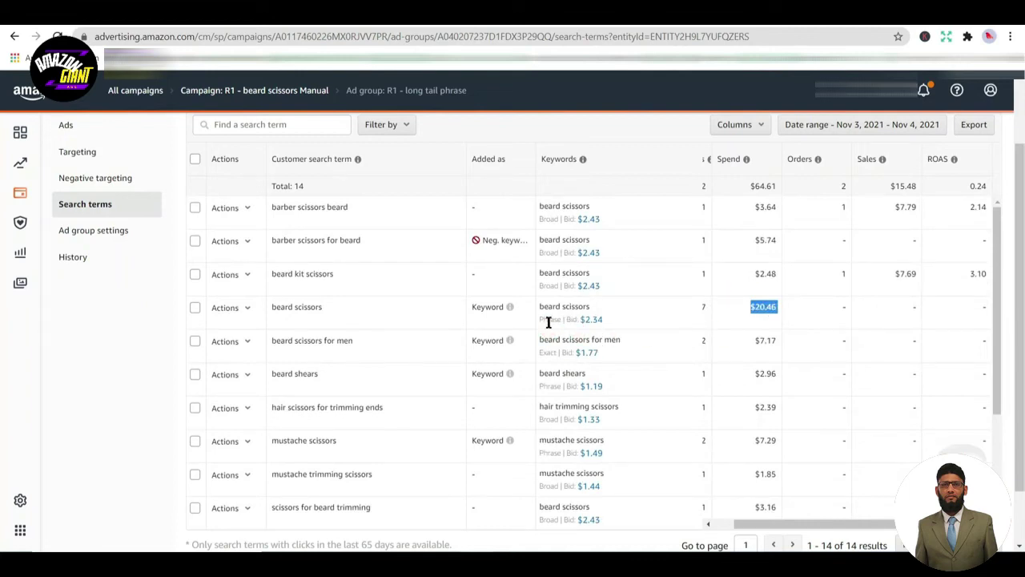
click(248, 314)
click(258, 333)
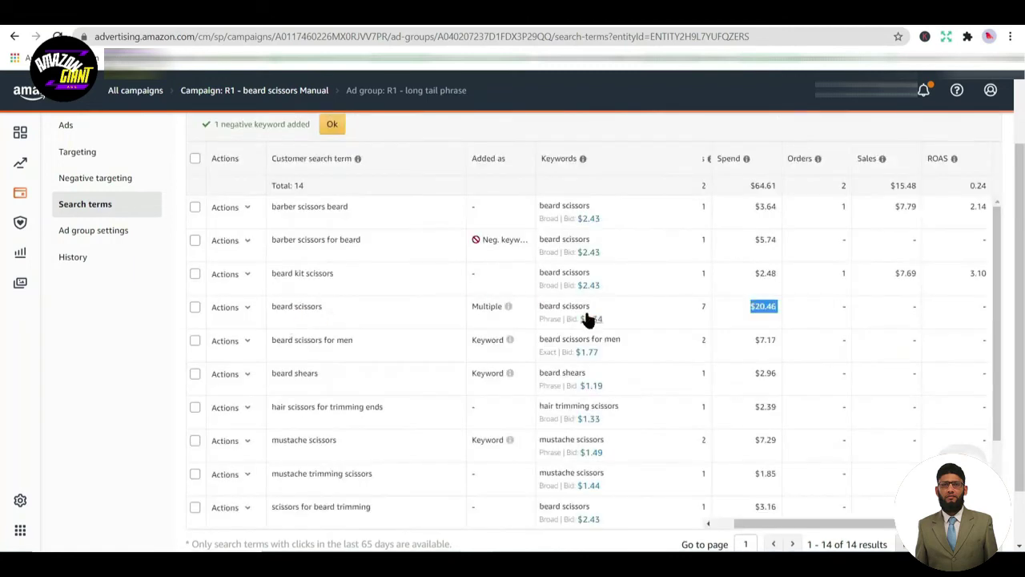
click(542, 327)
double_click(544, 320)
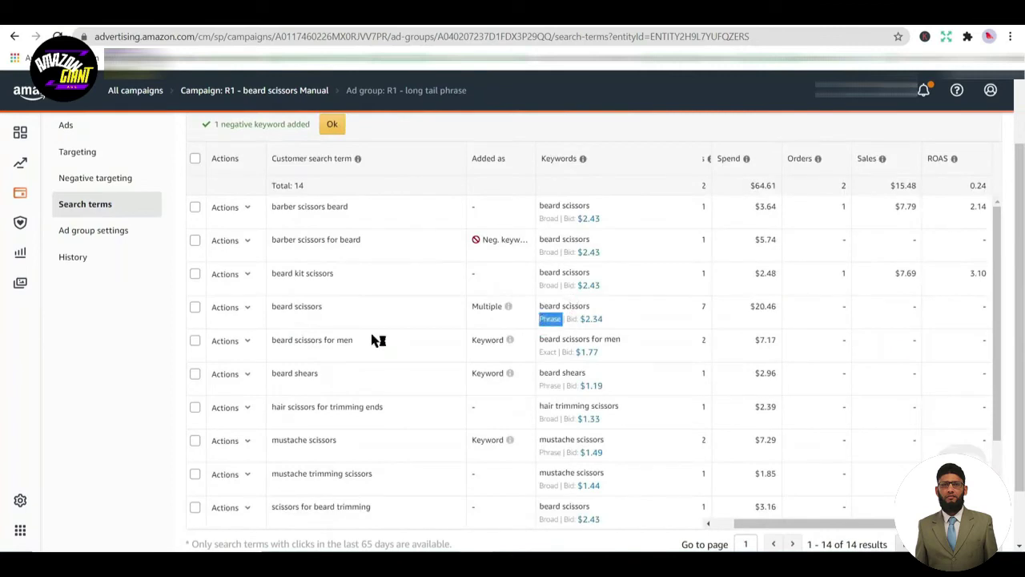
click(244, 305)
click(383, 314)
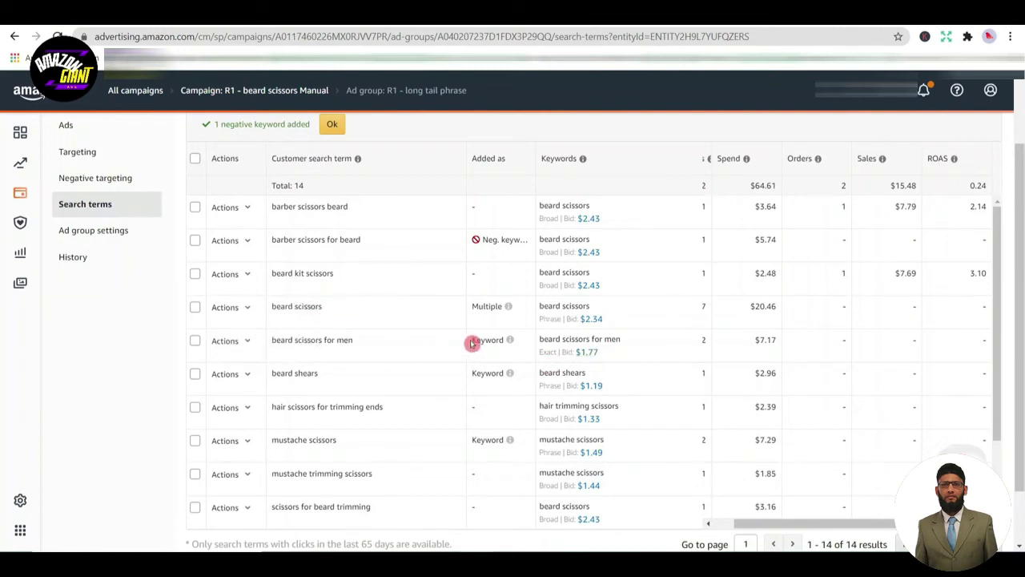
Try to add "beard scissors for men" as a negative exact keyword, and add "mustache scissors" as negative exact
click(244, 343)
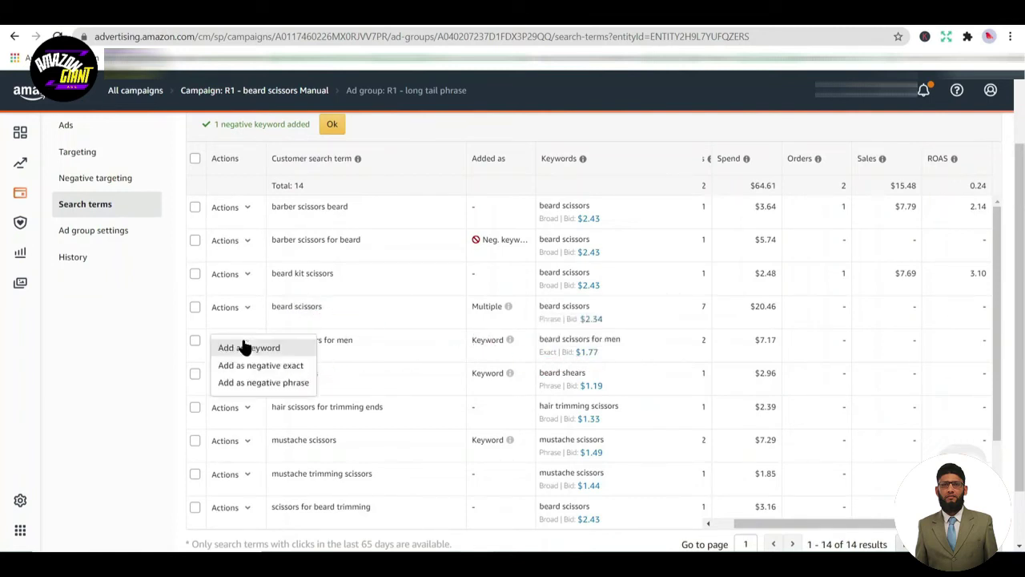
click(261, 365)
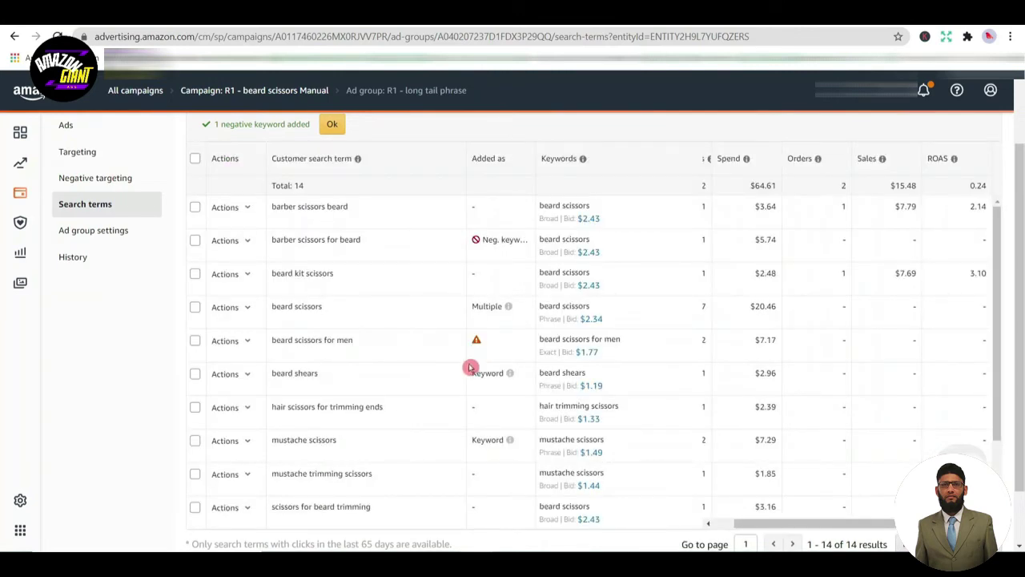
scroll(457, 366, down, 2)
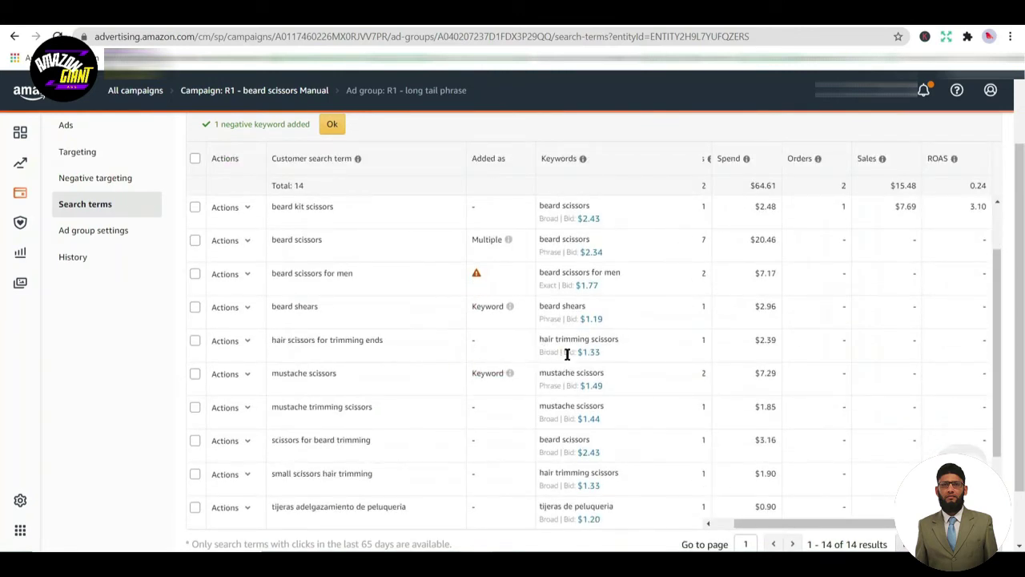
click(496, 405)
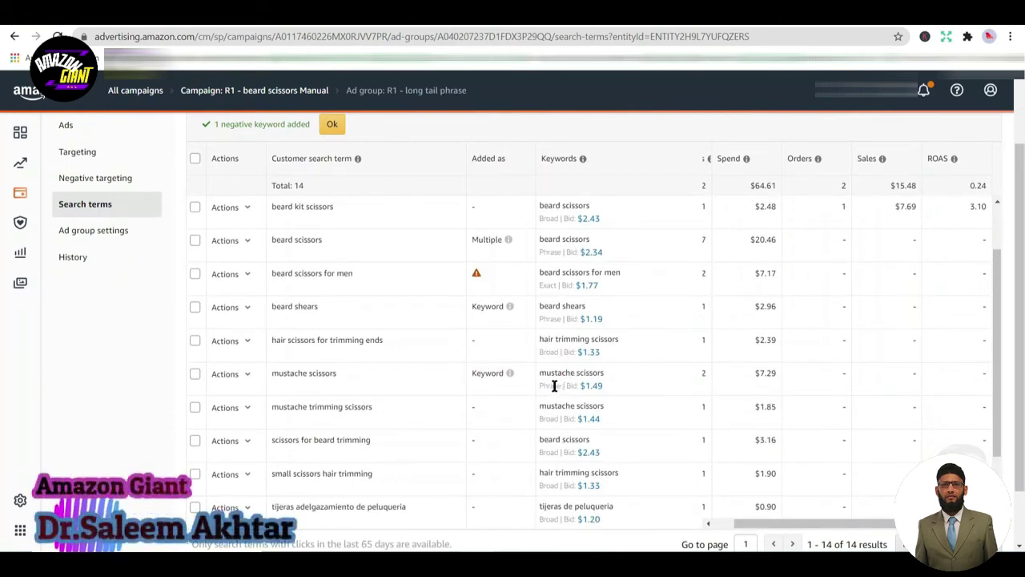
click(245, 378)
click(265, 398)
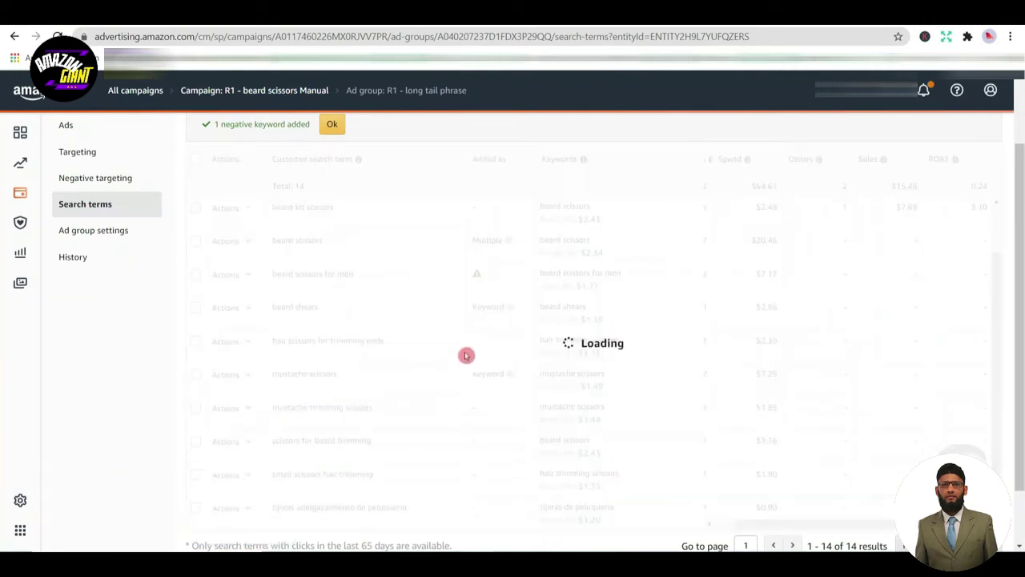
Examine the remaining search terms, from "scissors for beard trimming" to the "tijeras" terms, against their triggering keywords and match types
scroll(525, 343, down, 1)
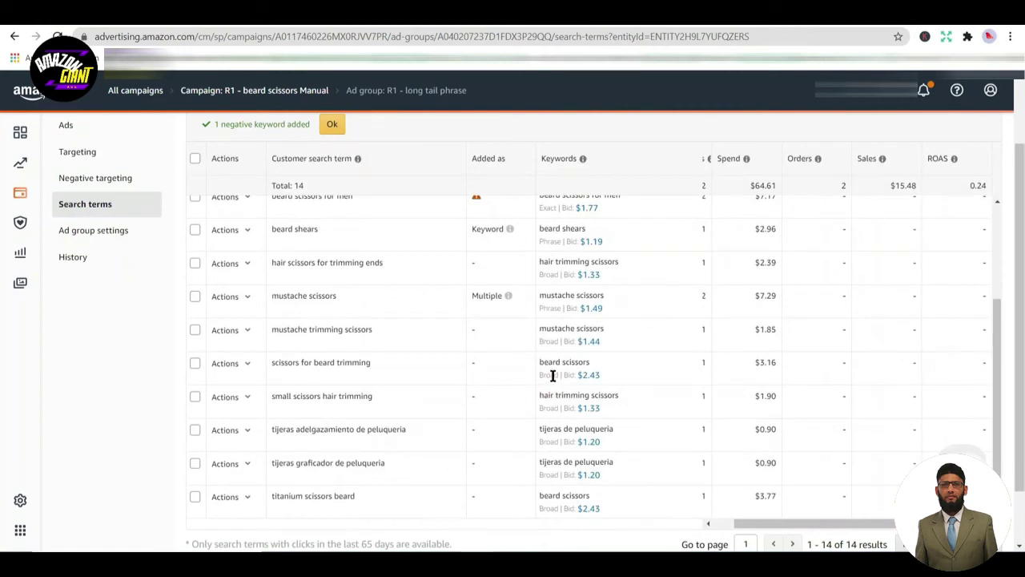
triple_click(287, 362)
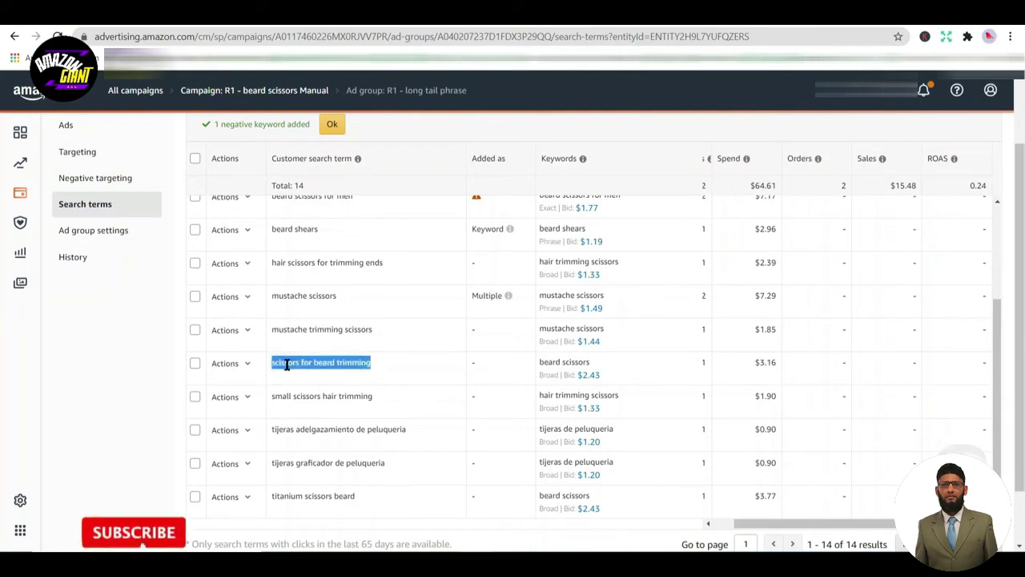
double_click(314, 400)
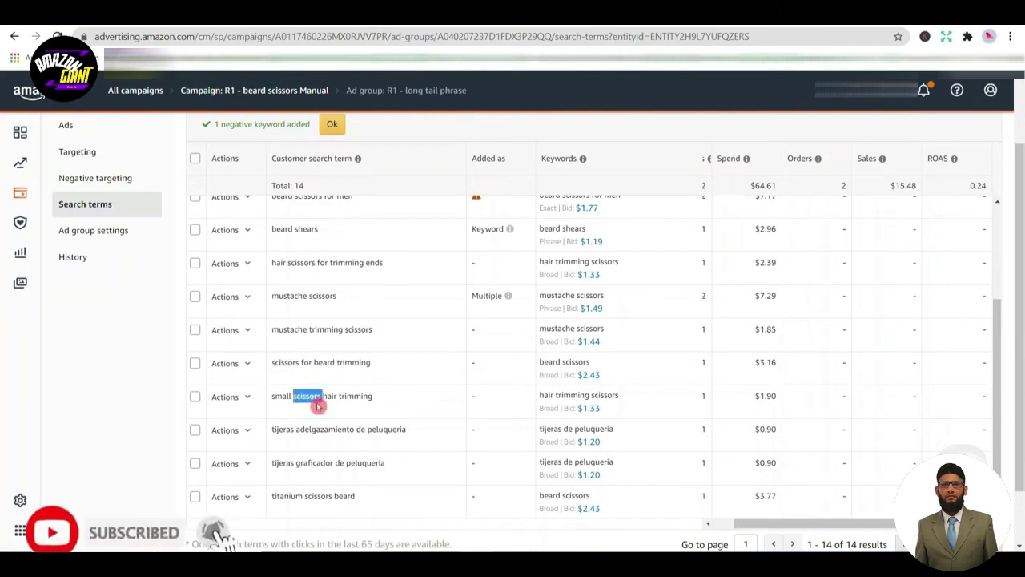
scroll(357, 389, down, 1)
scroll(357, 389, down, 1)
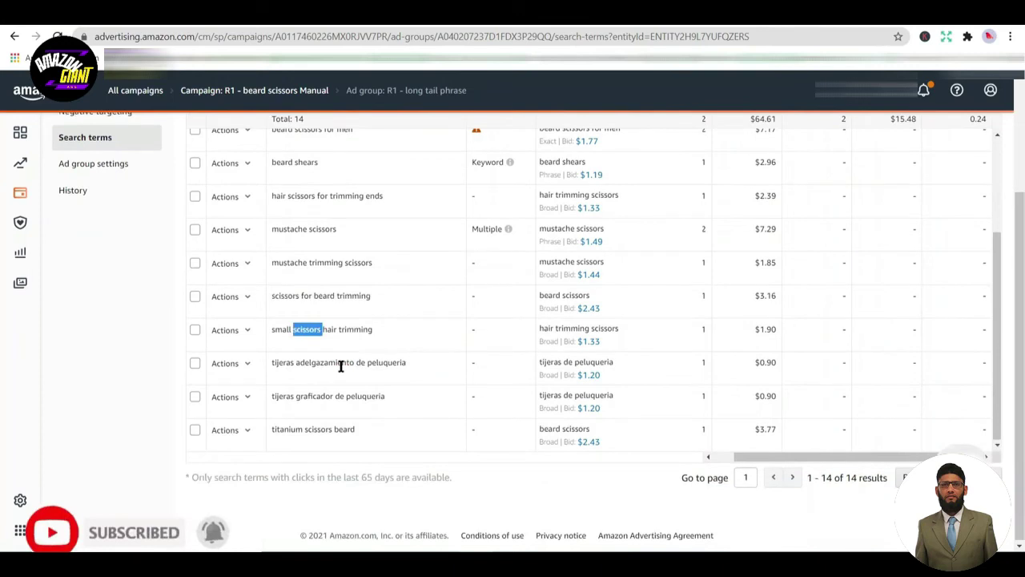
click(562, 362)
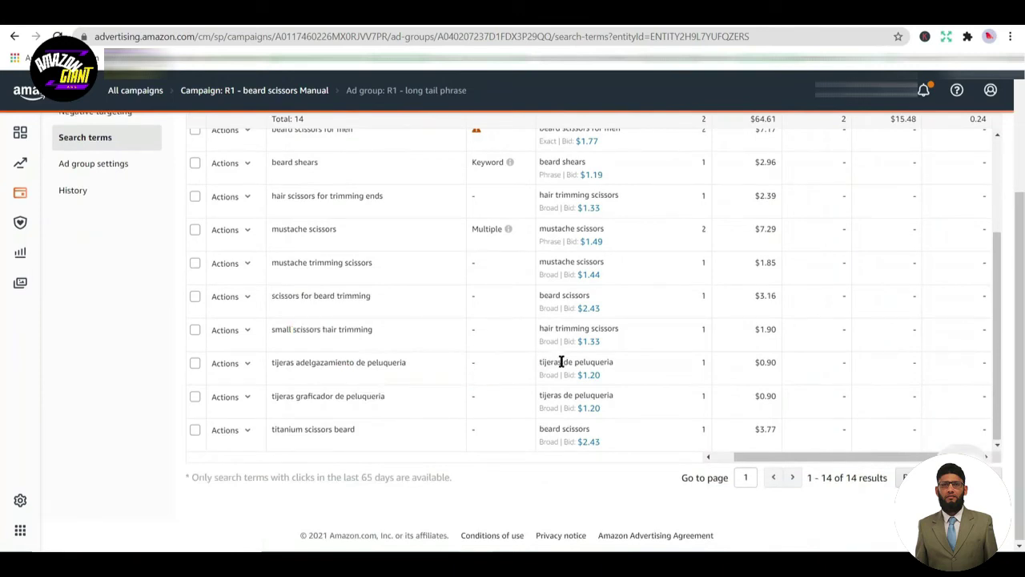
triple_click(562, 362)
triple_click(559, 362)
click(563, 407)
Add the search term "titanium scissors beard" as negative exact and negative phrase keywords
click(246, 430)
click(264, 453)
click(245, 430)
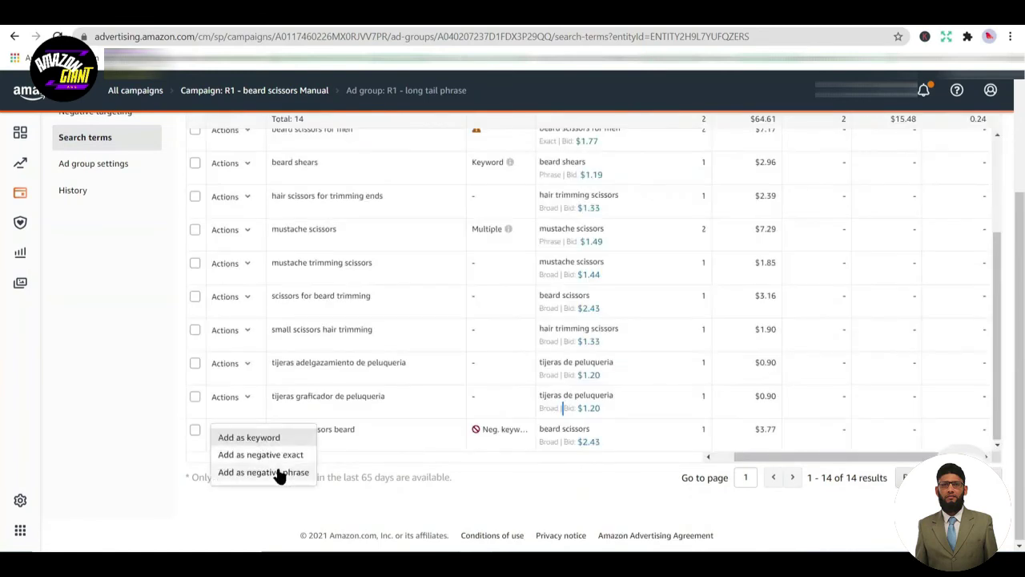
click(278, 474)
Check which keyword triggers the search term "tijeras graficador de peluqueria" and copy that keyword, "tijeras de peluqueria"
triple_click(565, 395)
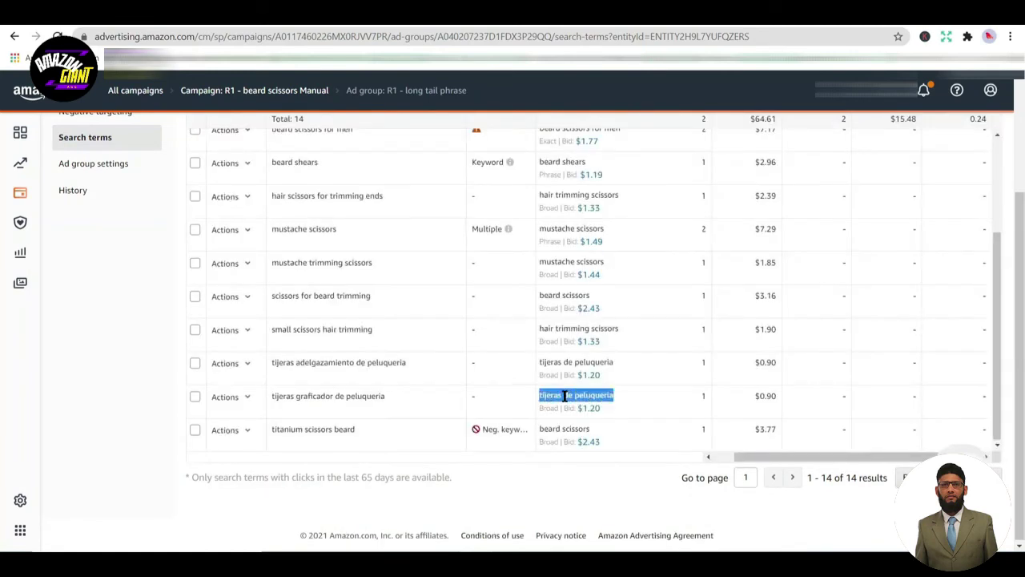
triple_click(309, 396)
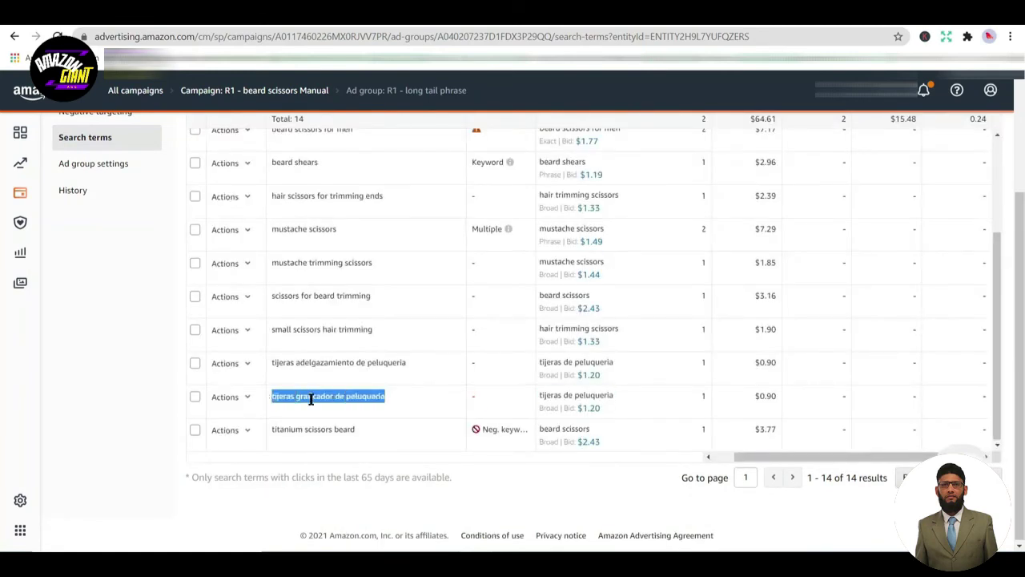
click(562, 404)
triple_click(562, 400)
key(ctrl+c)
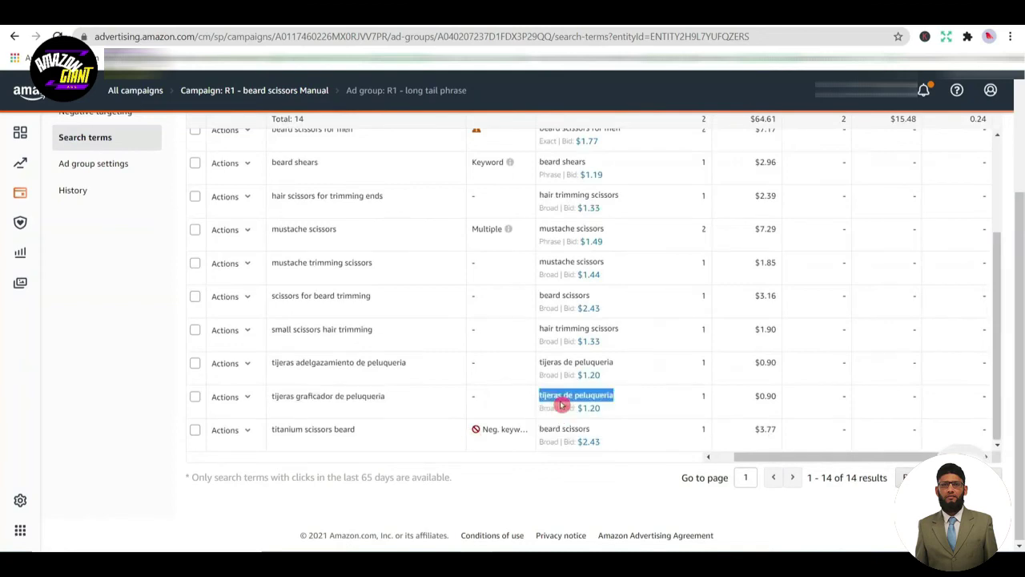
Find the keyword "tijeras de peluqueria" in the ad group's targeting and pause it
scroll(85, 217, up, 3)
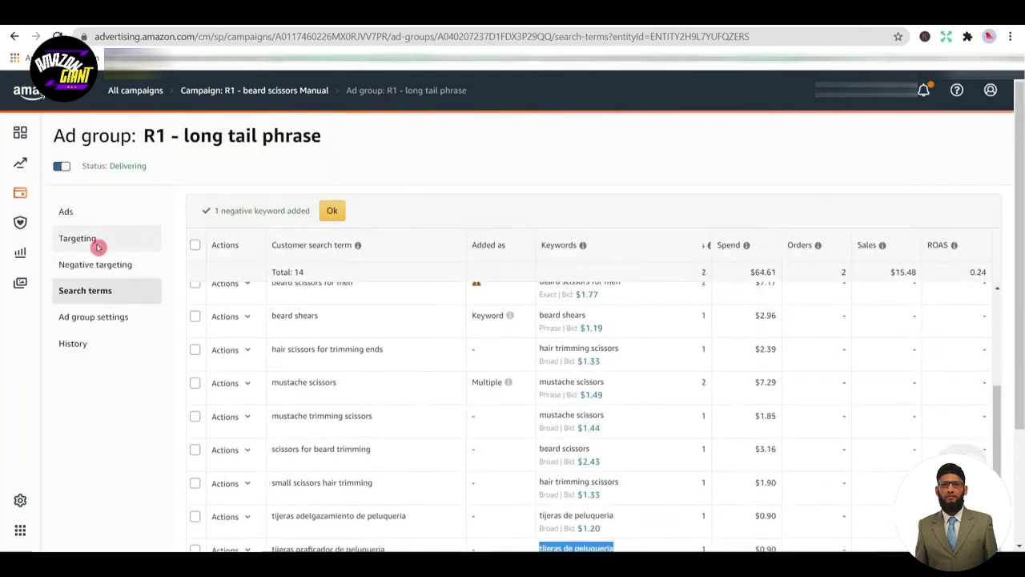
click(97, 248)
click(361, 242)
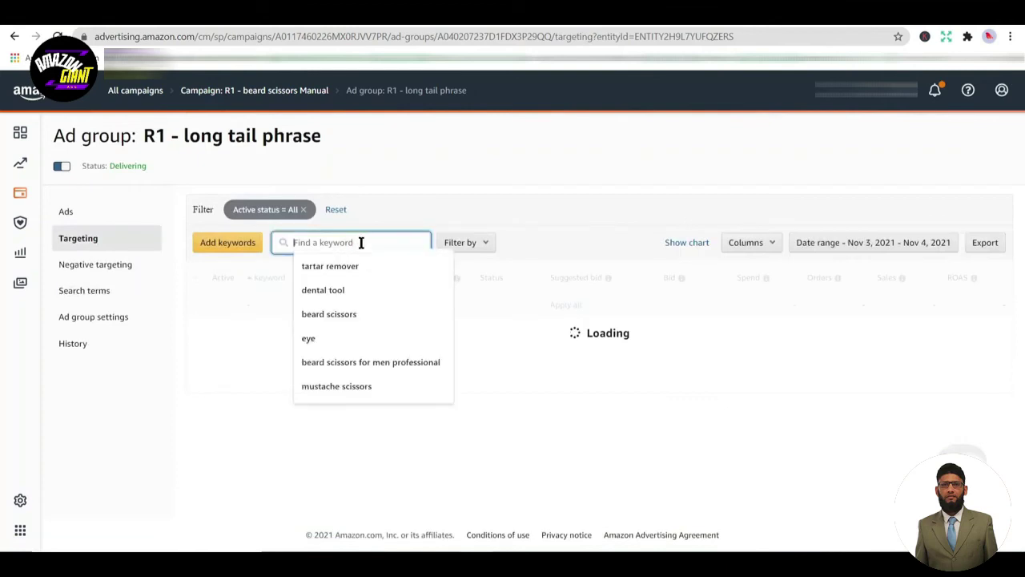
key(ctrl+v)
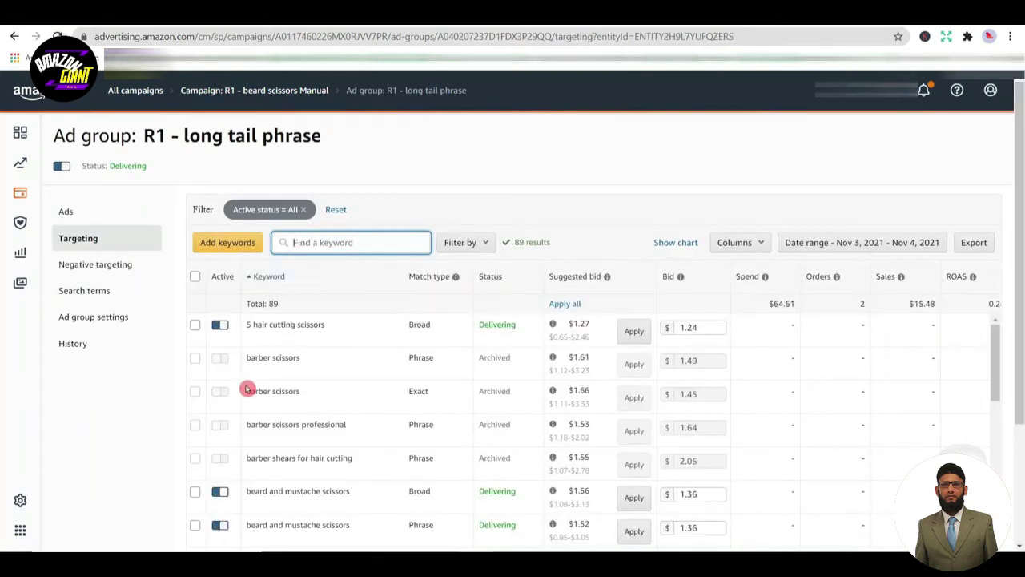
key(ctrl+v)
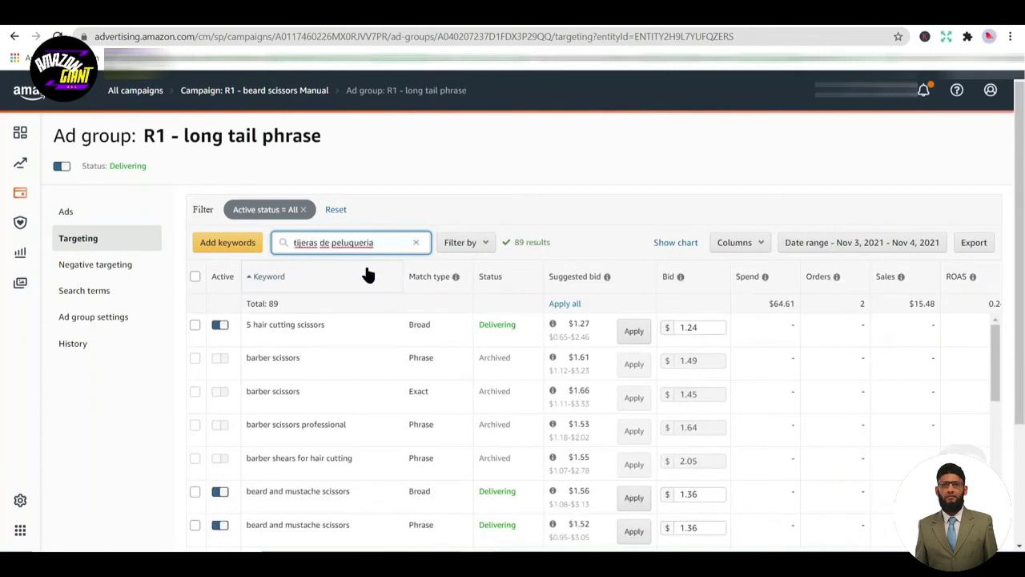
key(Return)
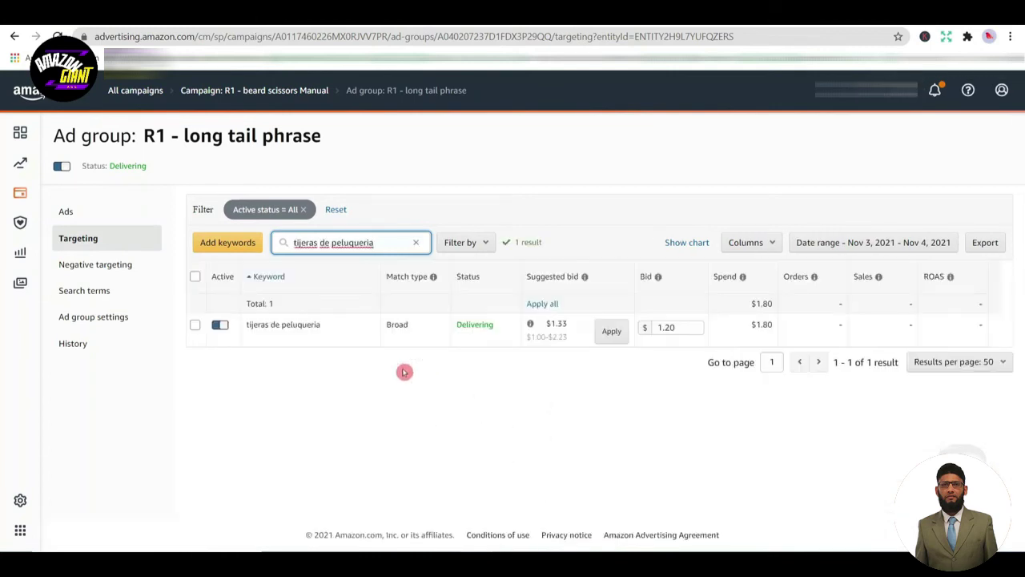
click(220, 326)
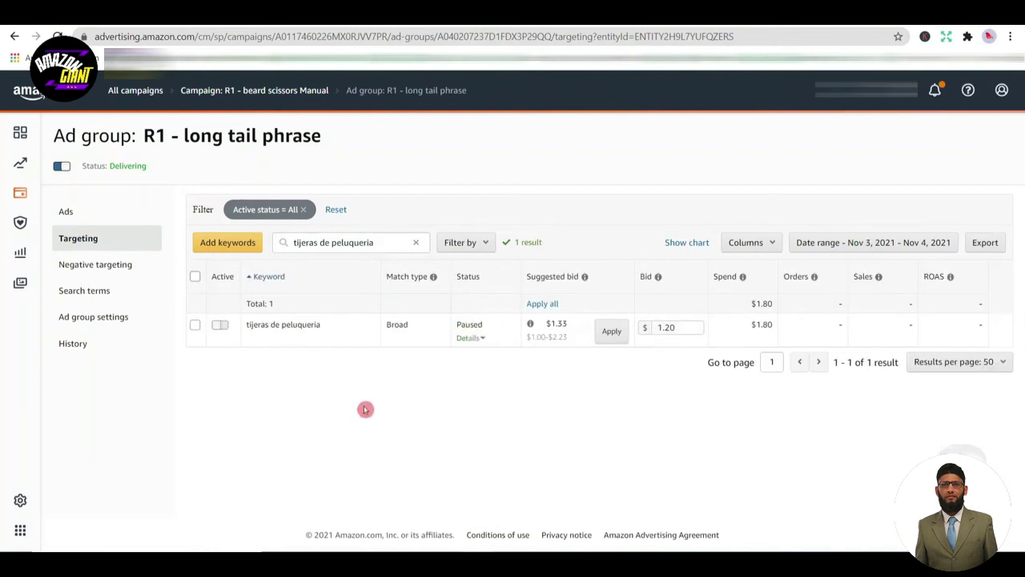
Dismiss the negative keyword notice in the search terms and return to the R1 - beard scissors Manual campaign's ad groups
click(118, 301)
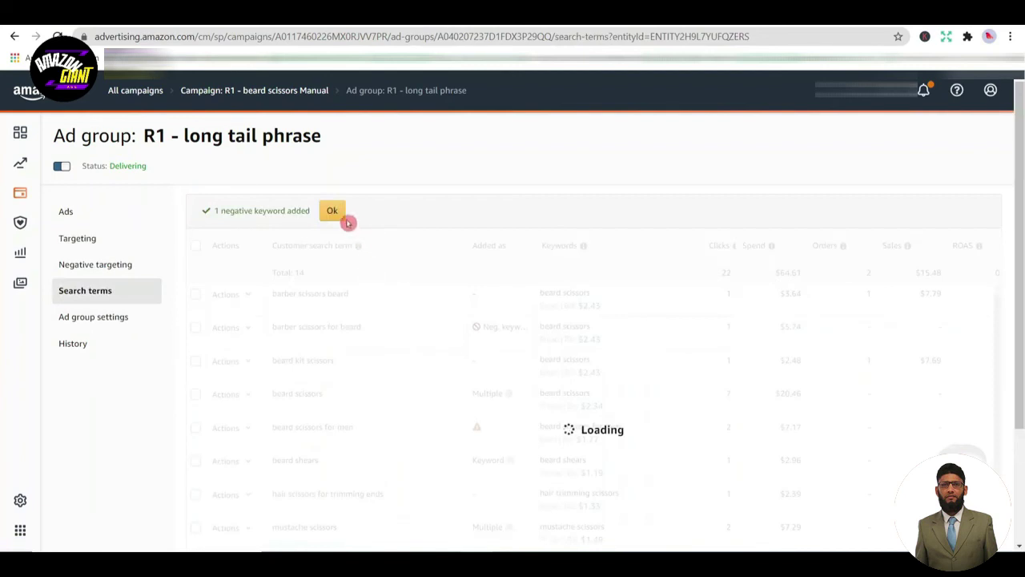
click(330, 209)
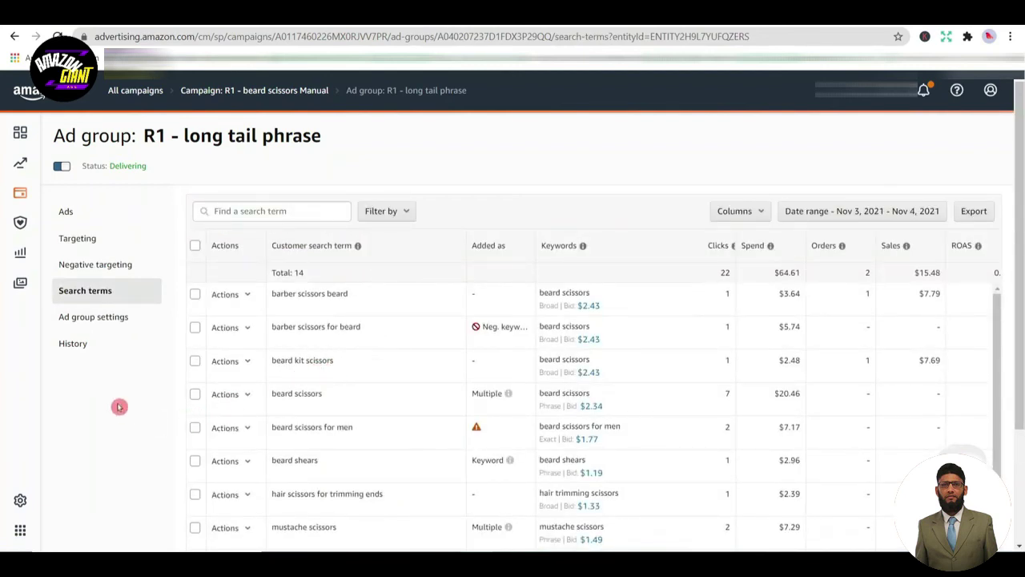
click(138, 93)
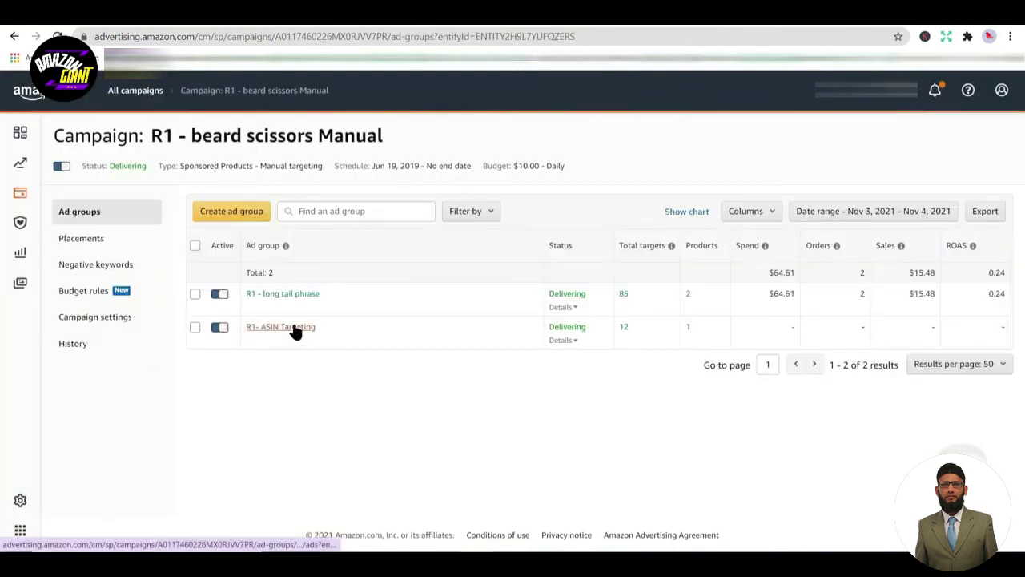
Examine the R1- ASIN Targeting ad group's targets and performance in the campaign's ad group list
drag(327, 339, 246, 335)
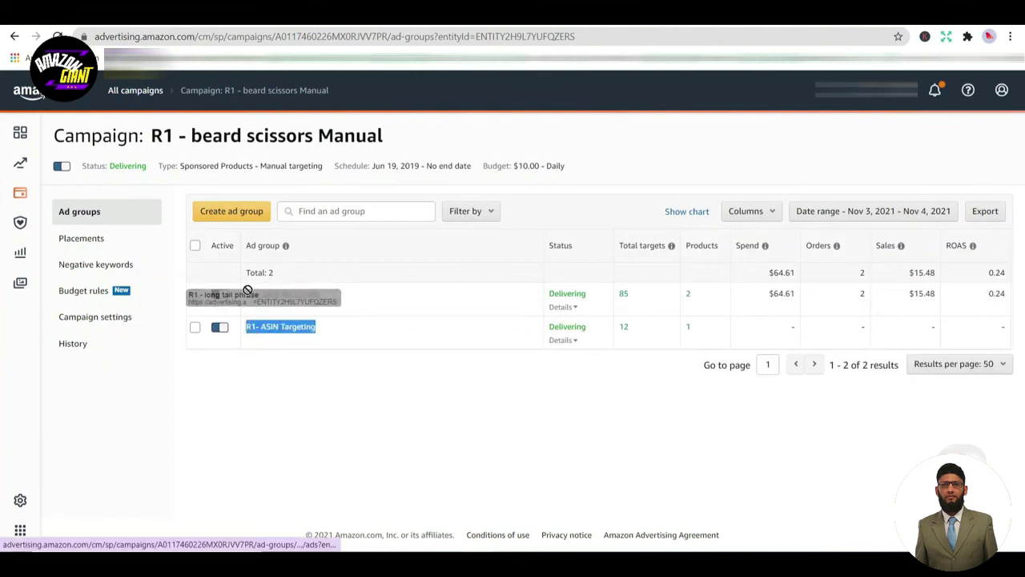
click(664, 339)
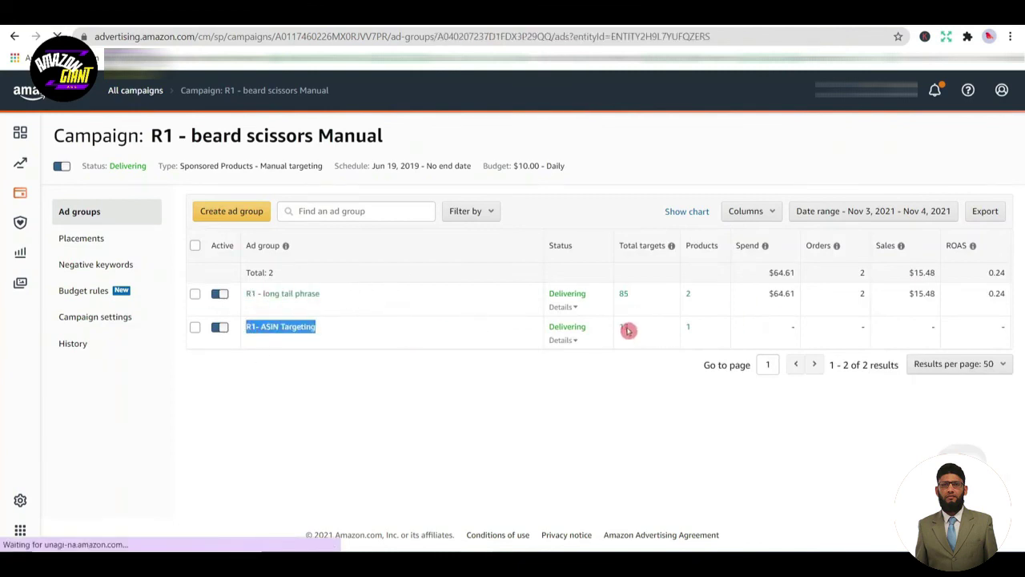
click(16, 37)
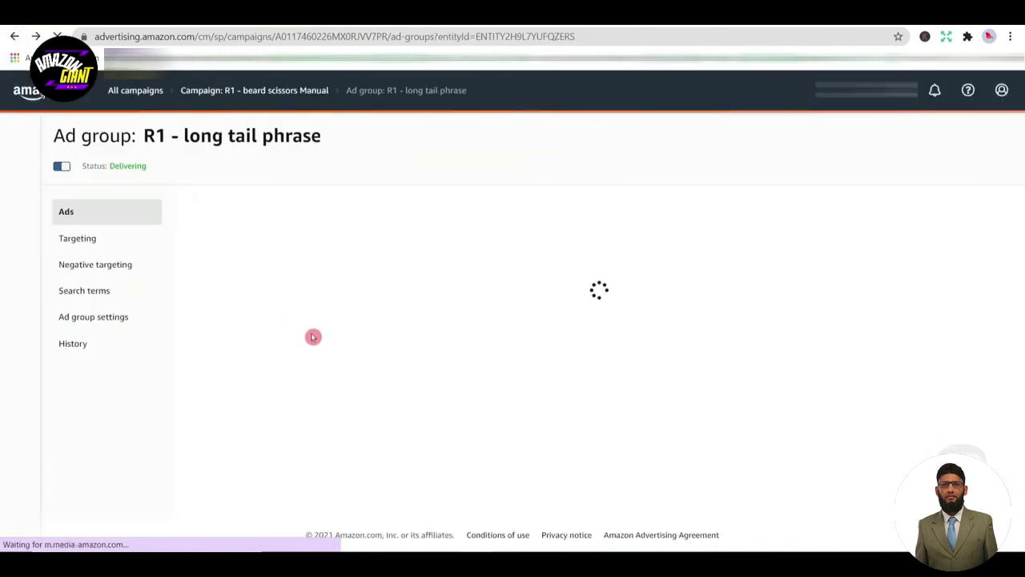